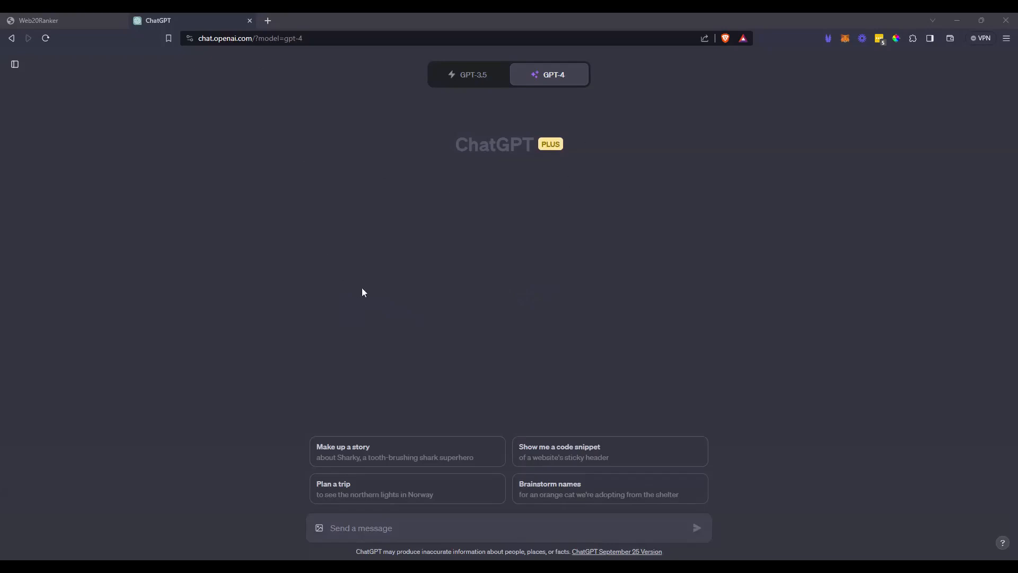
Using the default GPT-4 model, ask for help writing content-generation prompts, saying not to start until told because multiple directions will follow
{"action": "mouse_move", "coordinate": [562, 69]}
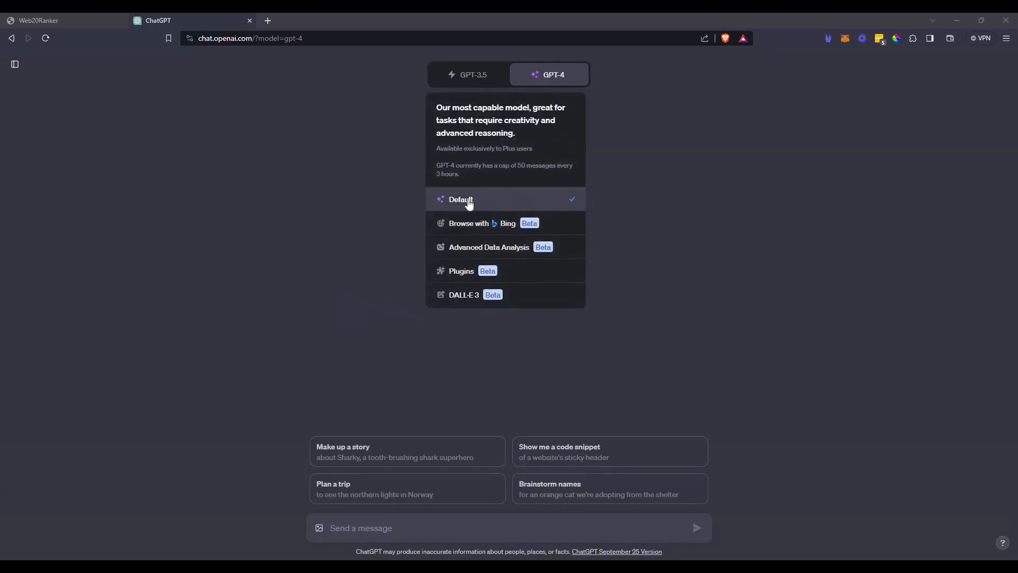
{"action": "left_click", "coordinate": [536, 196]}
{"action": "mouse_move", "coordinate": [550, 83]}
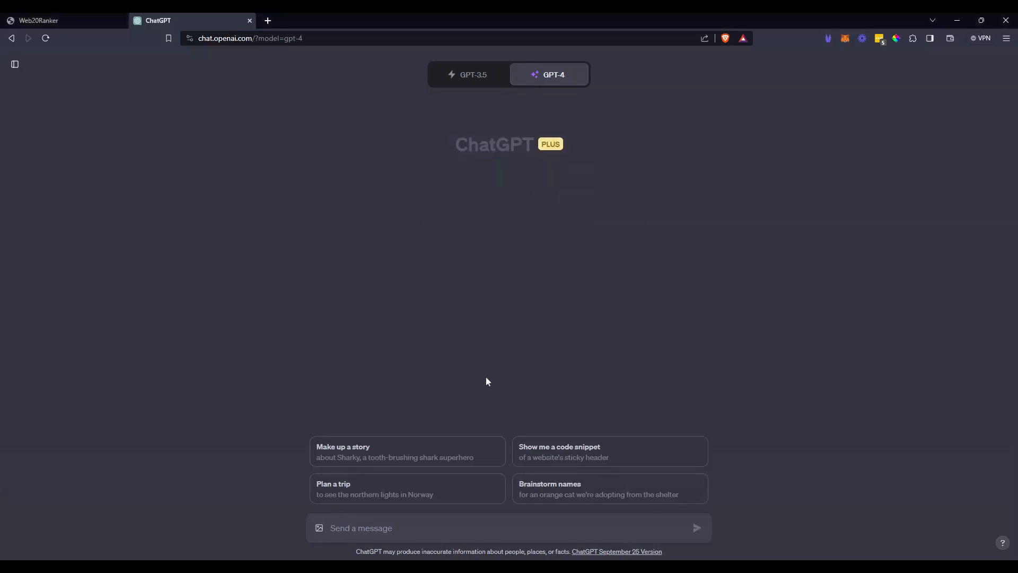
{"action": "type", "text": "I want you to help me write prompts to use chat GPT to generate content. Do not start until I tell you too. I want to give you multiple directions before we start ok?"}
{"action": "left_click", "coordinate": [698, 528]}
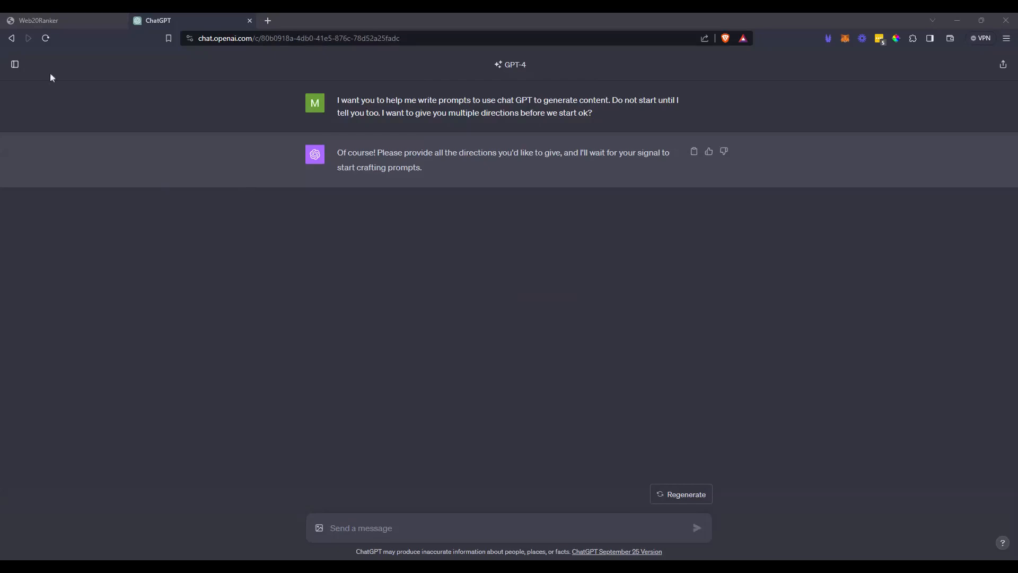
Send a message announcing a prompt example, asking ChatGPT to read it to learn the layout and say when done
{"action": "key", "text": "alt+Tab"}
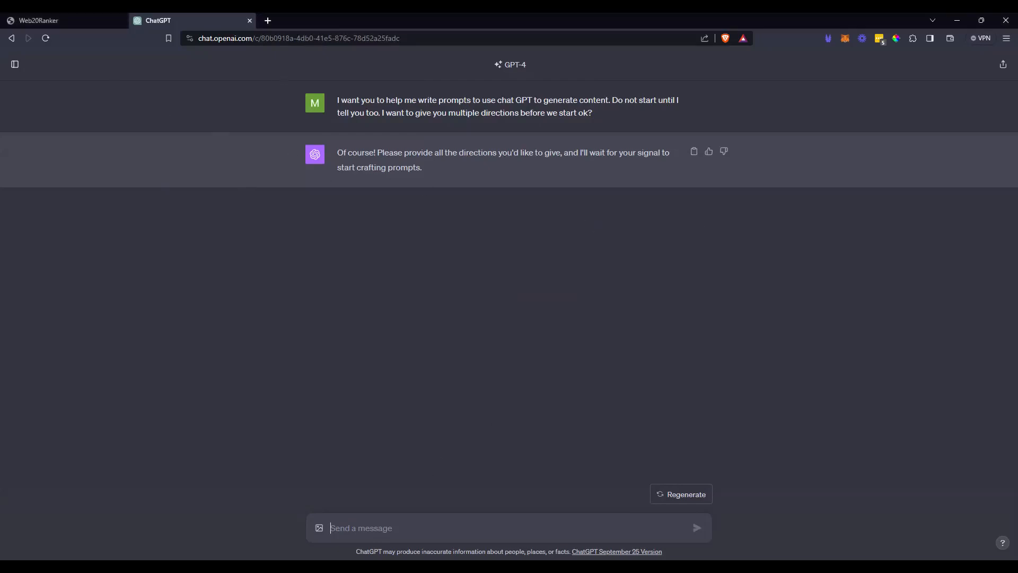
{"action": "type", "text": "First I am going to provide an example of how I want you to create the prompt. Read the example to learn the layout and let me know when you are done. ok?"}
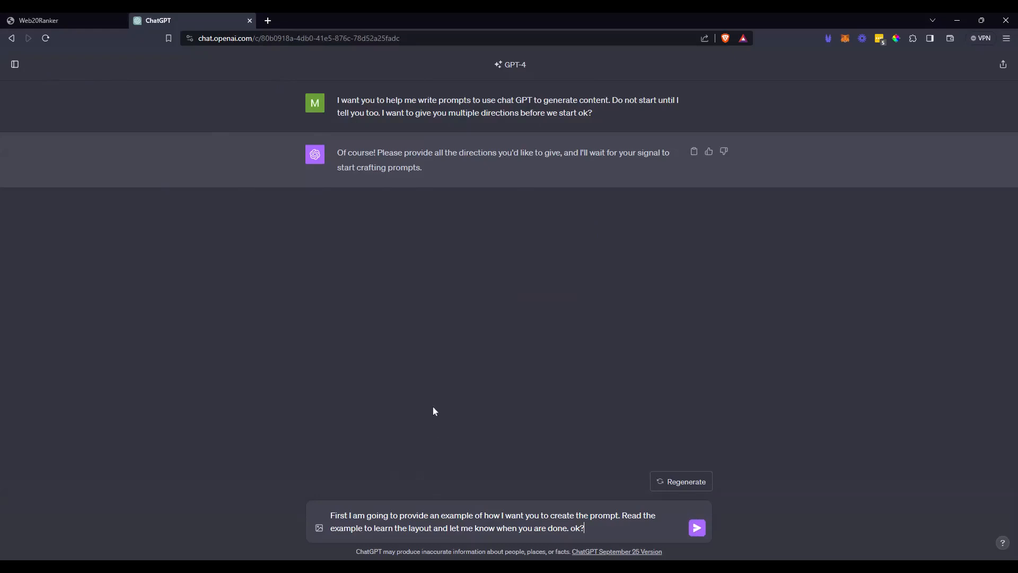
{"action": "left_click", "coordinate": [697, 528]}
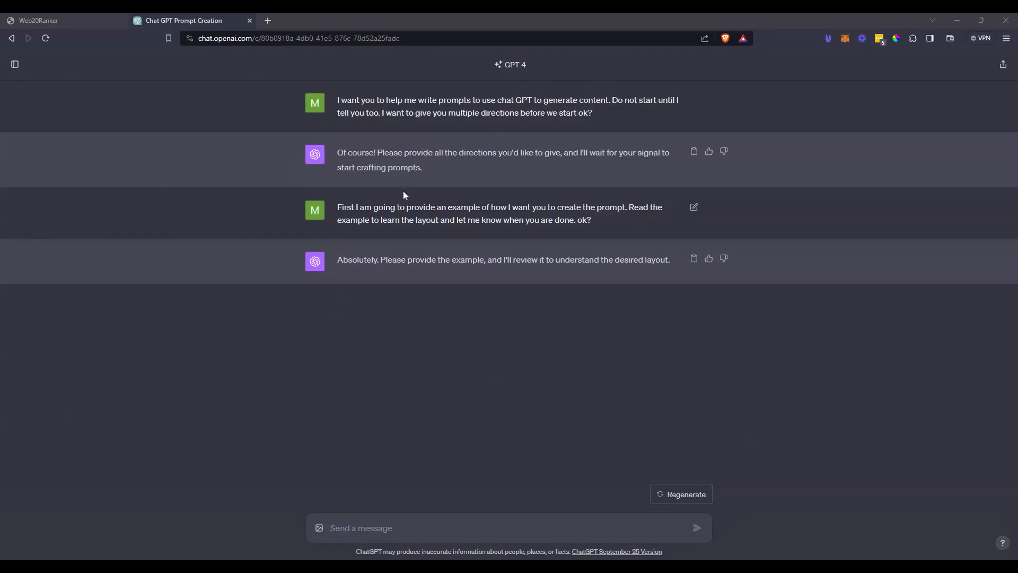
Paste and send the "GBP Post" example containing the SYSTEM, USER, ASSISTANT and templated USER sections
{"action": "key", "text": "ctrl+v"}
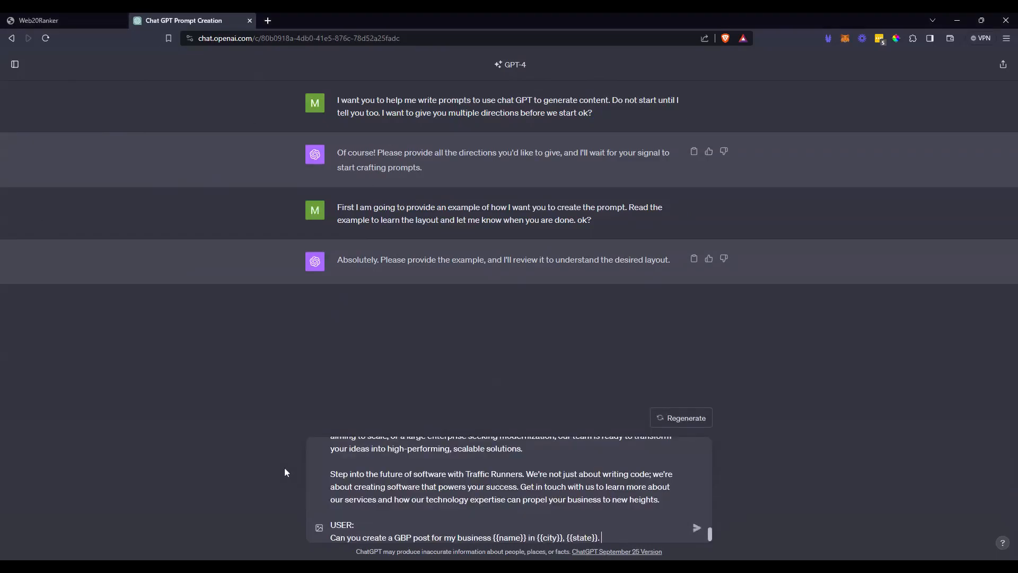
{"action": "left_click", "coordinate": [697, 527]}
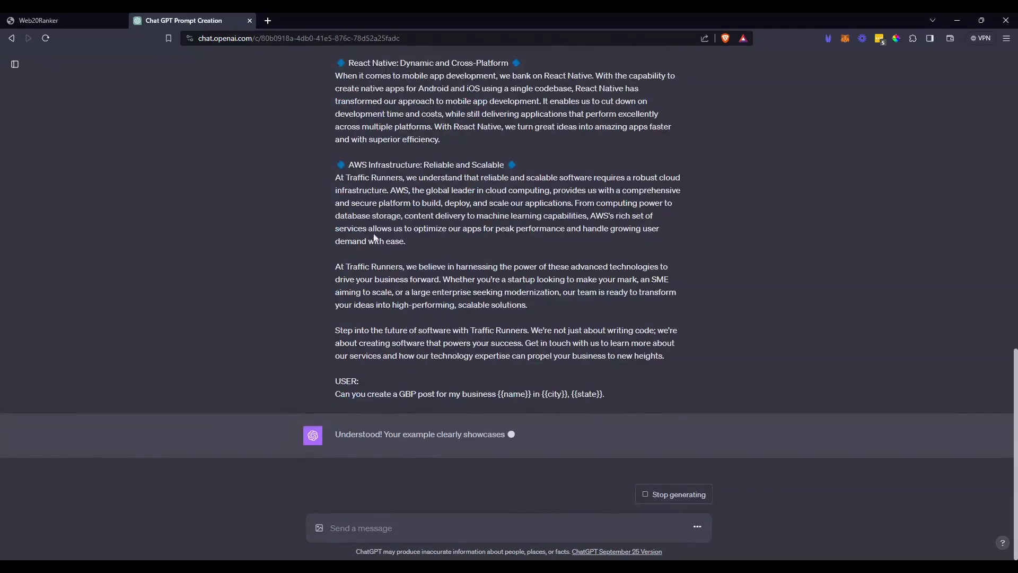
Review the SYSTEM, USER and ASSISTANT sections and the closing templated USER request in the submitted "GBP Post" example
{"action": "scroll", "coordinate": [424, 220], "scroll_direction": "up", "scroll_amount": 12}
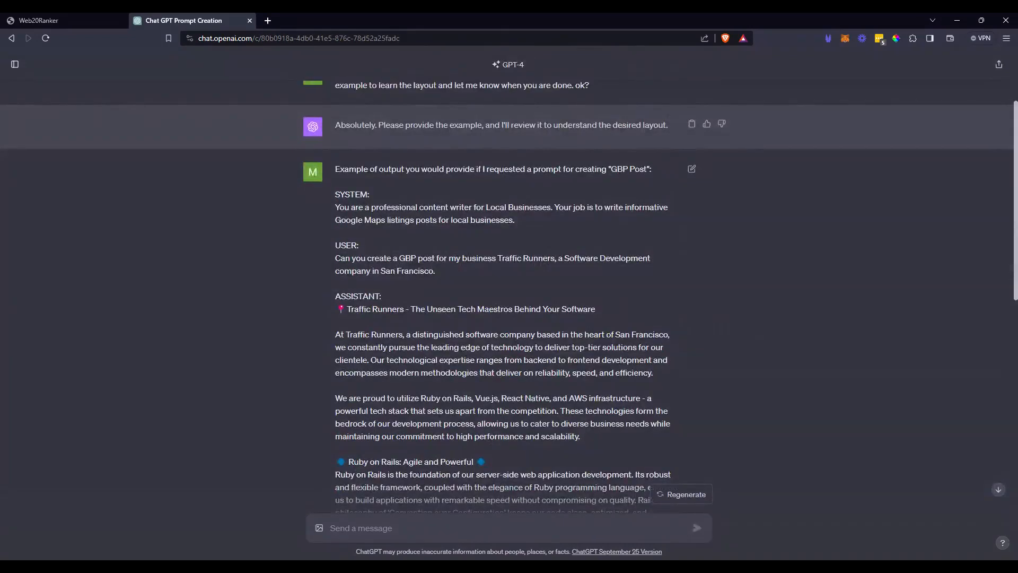
{"action": "left_click_drag", "start_coordinate": [335, 194], "coordinate": [561, 229]}
{"action": "scroll", "coordinate": [482, 268], "scroll_direction": "down", "scroll_amount": 1}
{"action": "mouse_move", "coordinate": [335, 243]}
{"action": "left_mouse_down"}
{"action": "mouse_move", "coordinate": [578, 294]}
{"action": "mouse_move", "coordinate": [637, 265]}
{"action": "mouse_move", "coordinate": [705, 301]}
{"action": "mouse_move", "coordinate": [681, 339]}
{"action": "mouse_move", "coordinate": [631, 238]}
{"action": "mouse_move", "coordinate": [698, 371]}
{"action": "mouse_move", "coordinate": [331, 395]}
{"action": "mouse_move", "coordinate": [609, 405]}
{"action": "mouse_move", "coordinate": [660, 418]}
{"action": "left_mouse_up"}
{"action": "scroll", "coordinate": [577, 295], "scroll_direction": "down", "scroll_amount": 10}
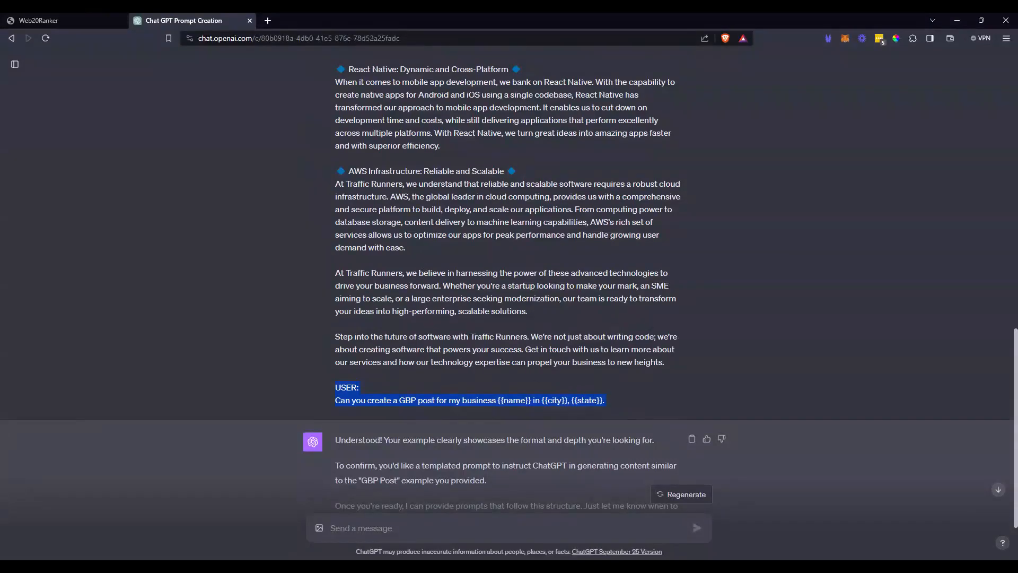
{"action": "scroll", "coordinate": [509, 297], "scroll_direction": "down", "scroll_amount": 2}
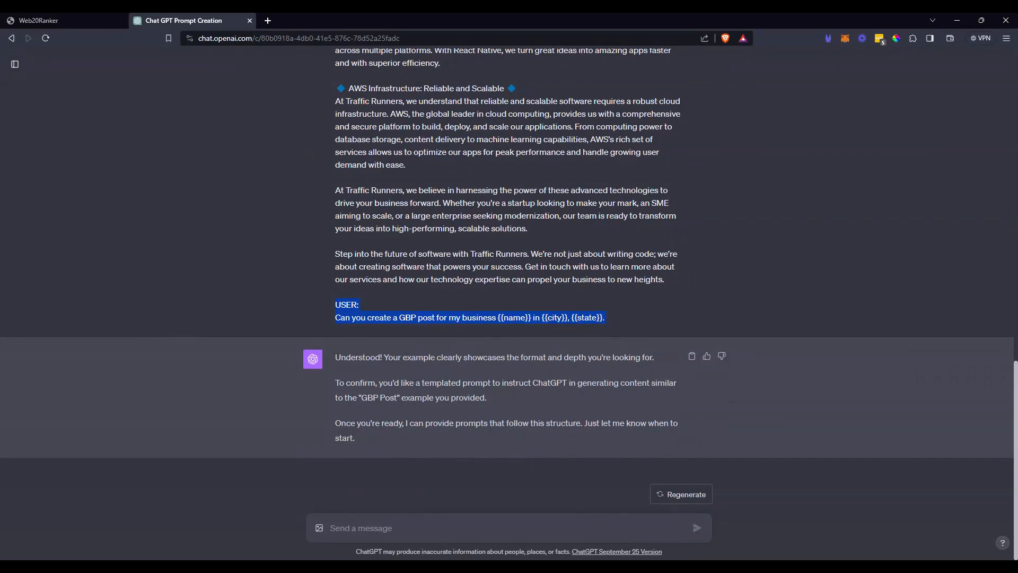
Send an explanation of what SYSTEM, USER, ASSISTANT and the final USER template each provide, correcting the first word to "SYSTEM"
{"action": "key", "text": "alt+Tab"}
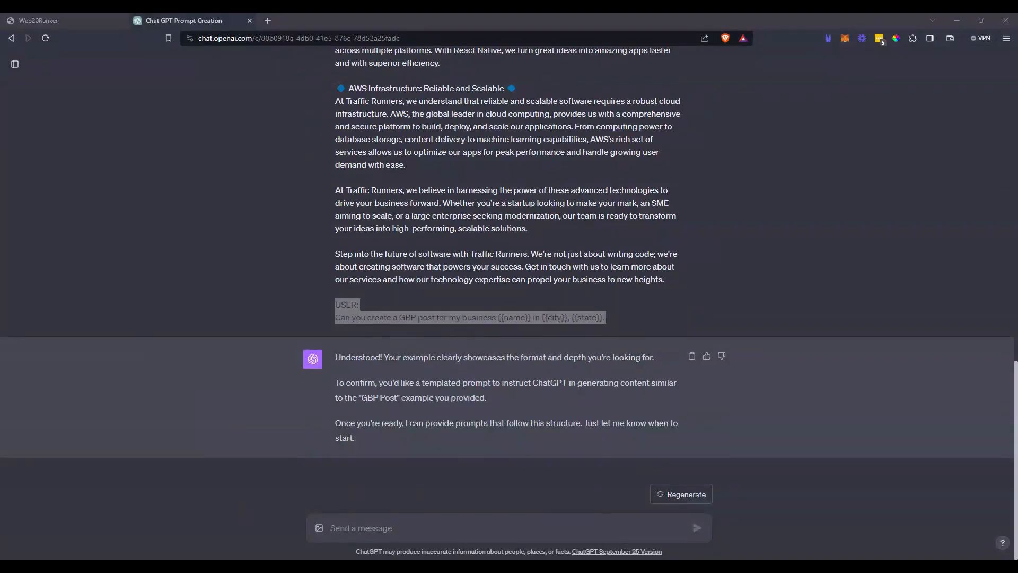
{"action": "left_click", "coordinate": [266, 549]}
{"action": "type", "text": "YSTEM provides a context or role for the assistant. USER provides specific details or a request based on the context. ASSISTANT generates content based on the user's request and the context provided by the system. USER provides a template for future requests."}
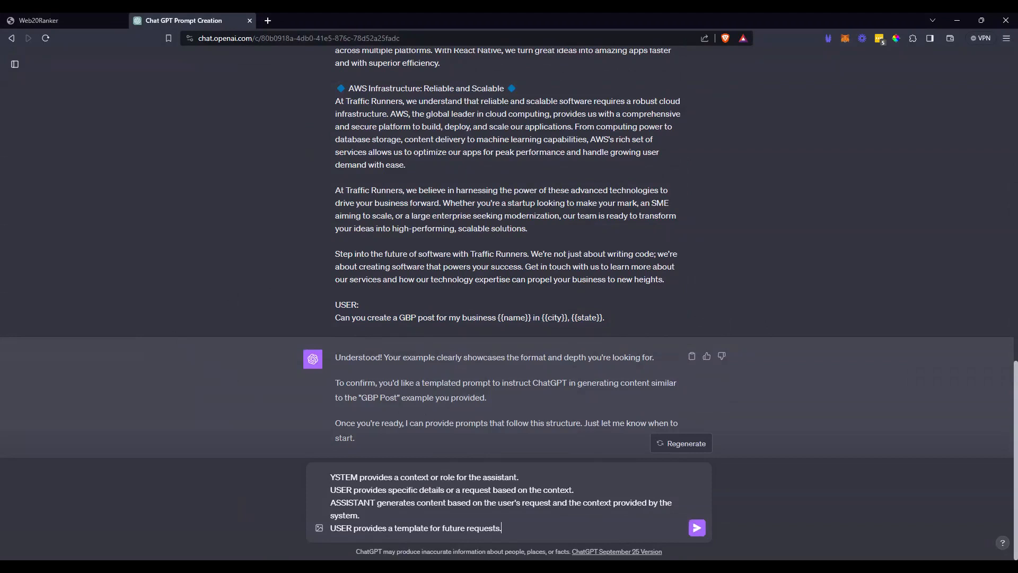
{"action": "type", "text": "S"}
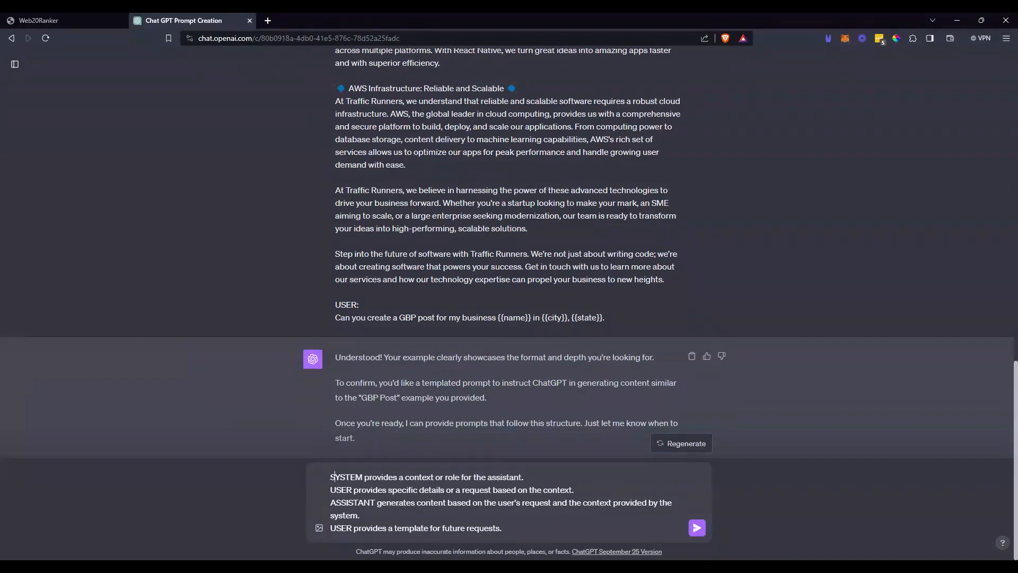
{"action": "left_click", "coordinate": [700, 535]}
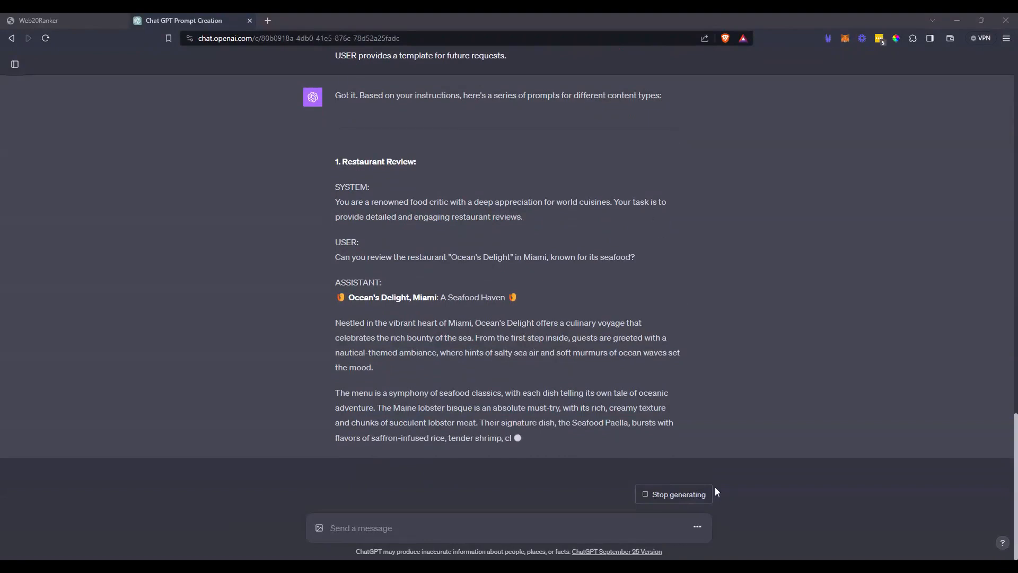
Stop the running response, add "Understand?" on a new line at the end of the role-explanation message, and resubmit it
{"action": "left_click", "coordinate": [691, 498]}
{"action": "scroll", "coordinate": [640, 391], "scroll_direction": "up", "scroll_amount": 5}
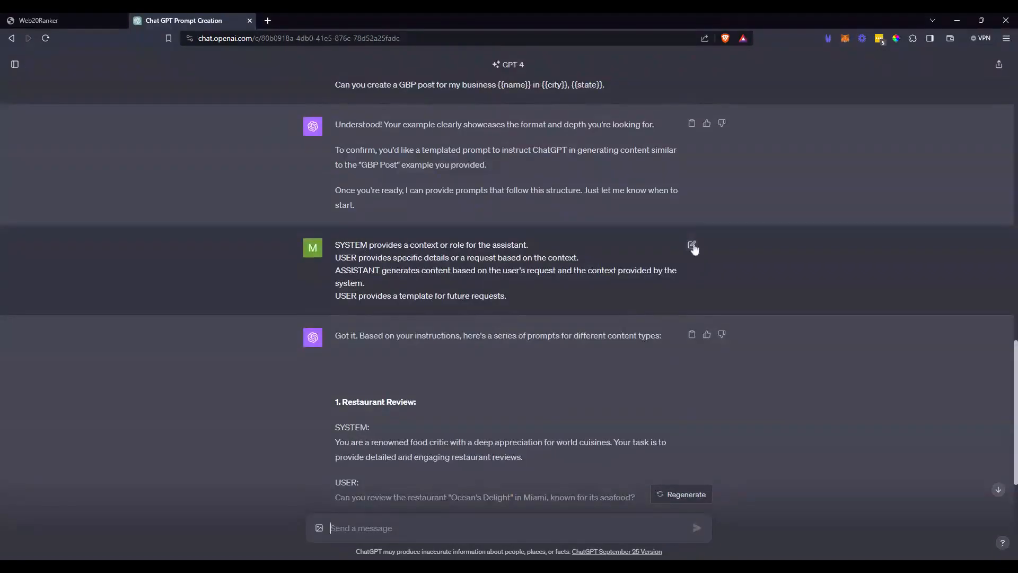
{"action": "left_click", "coordinate": [692, 245]}
{"action": "key", "text": "Return"}
{"action": "key", "text": "Return"}
{"action": "type", "text": "U"}
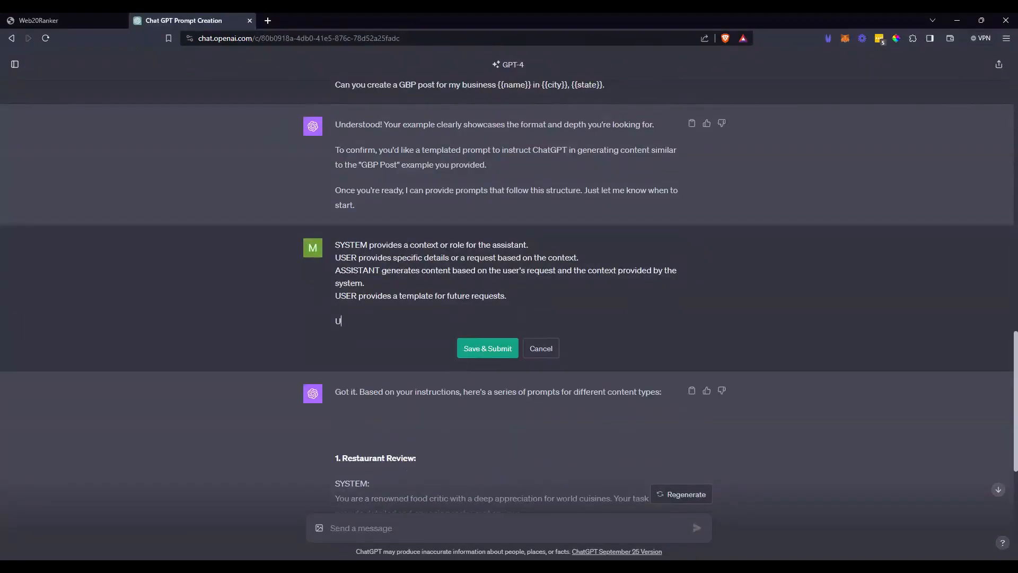
{"action": "type", "text": "nderstand?"}
{"action": "left_click", "coordinate": [491, 350]}
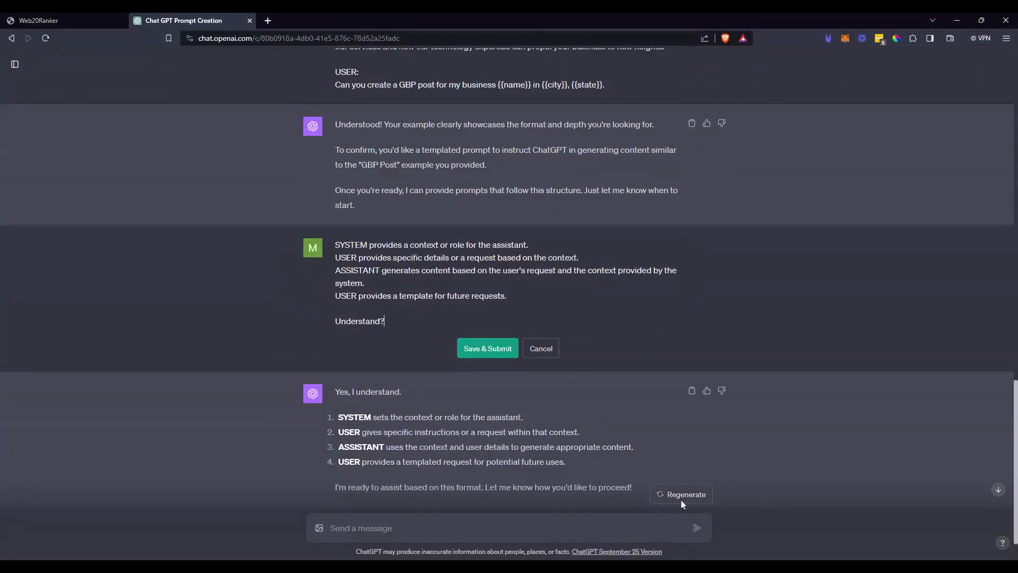
Insert "Do not start yet." before "Understand?" in the role-explanation message and resubmit it
{"action": "left_click", "coordinate": [671, 494]}
{"action": "left_click", "coordinate": [336, 363]}
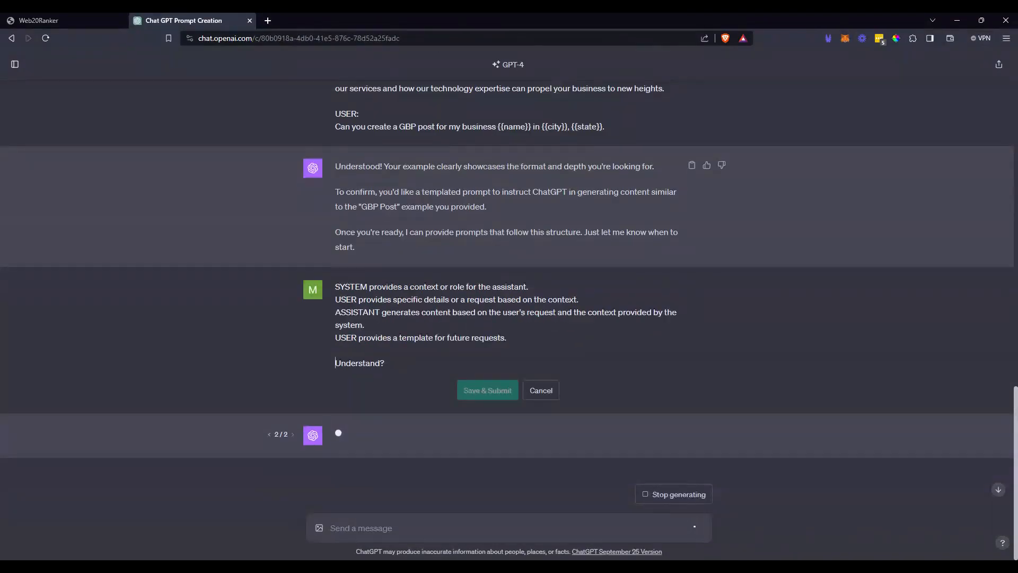
{"action": "type", "text": "Do not "}
{"action": "type", "text": "start yet"}
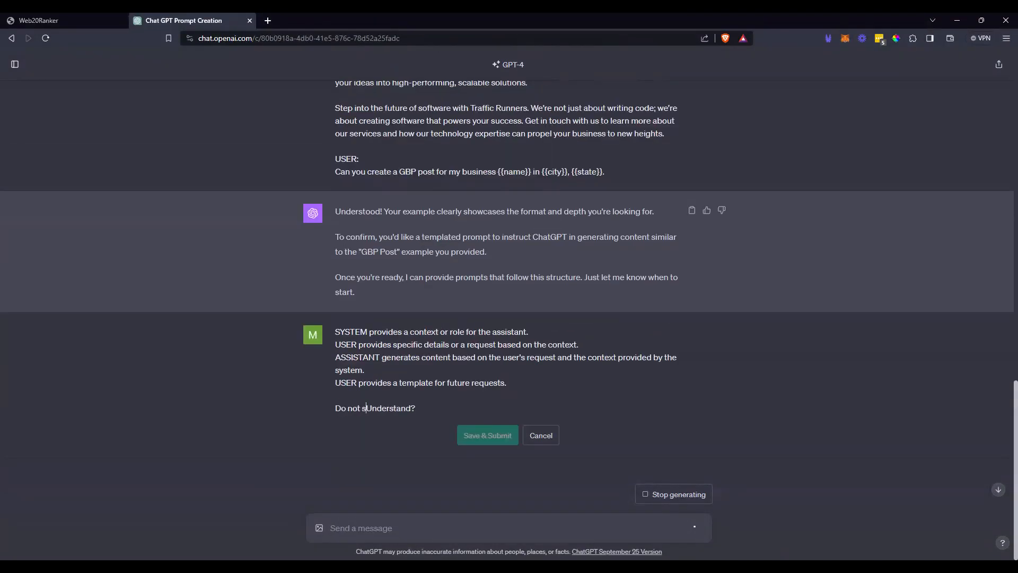
{"action": "type", "text": "."}
{"action": "key", "text": "Return"}
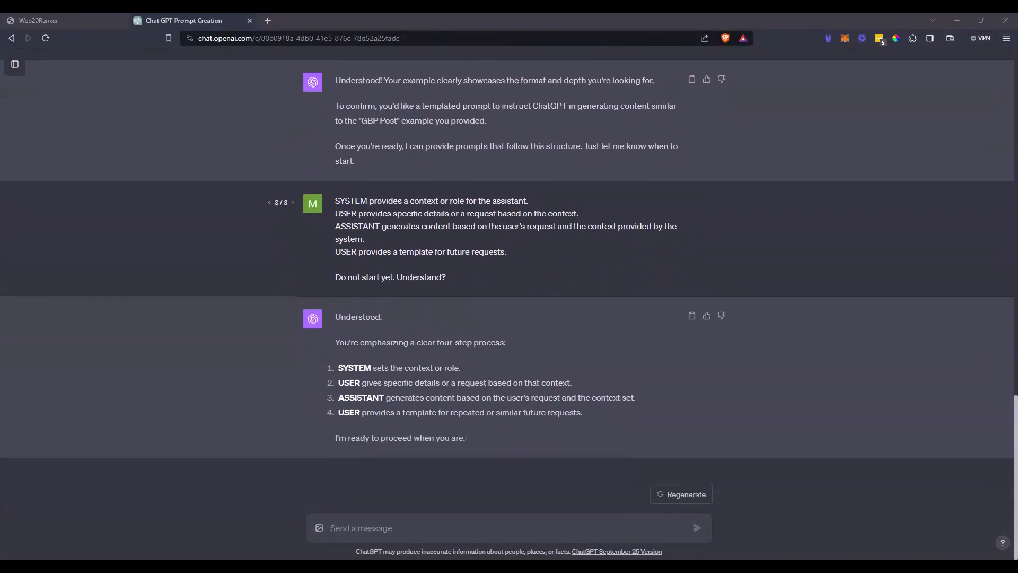
Send the content variable instructions for description, name, city, state and industry, with "Not yet," added at the beginning
{"action": "key", "text": "ctrl+v"}
{"action": "type", "text": "Not yet."}
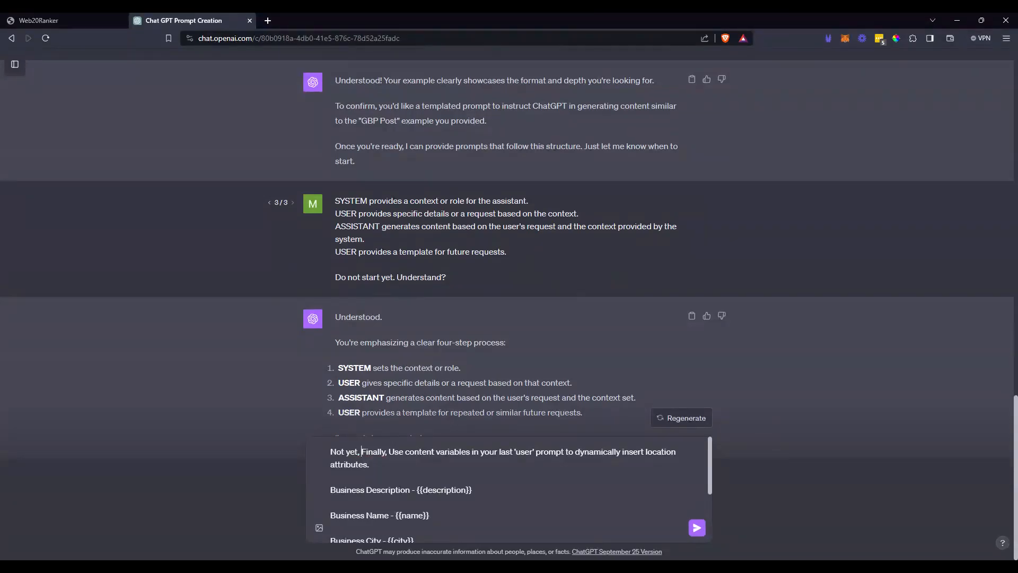
{"action": "left_click", "coordinate": [697, 528]}
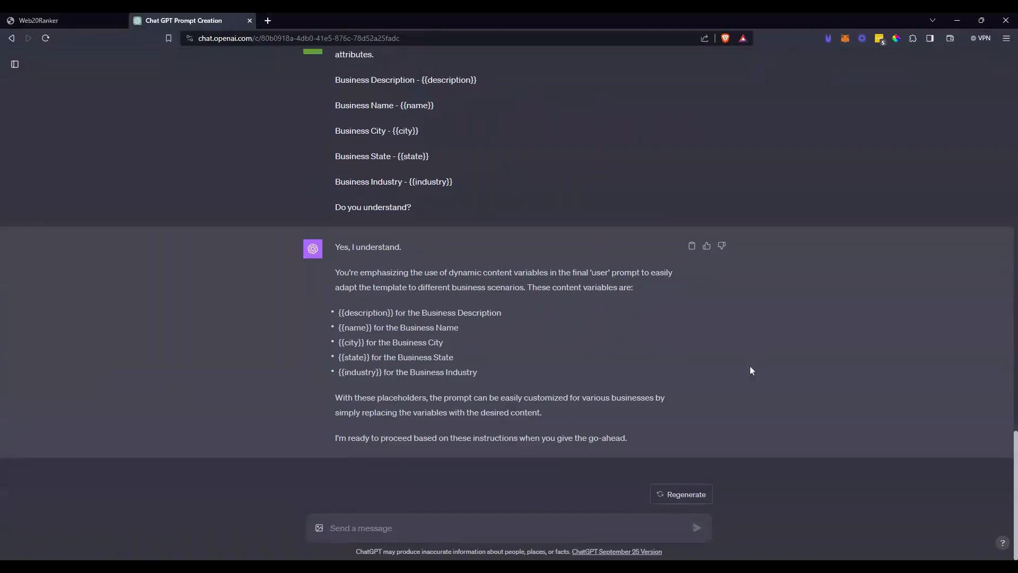
Ask ChatGPT to get started with a "Facebook Post" prompt, using real info in the first User prompt and variables only in the last
{"action": "scroll", "coordinate": [502, 363], "scroll_direction": "up", "scroll_amount": 20}
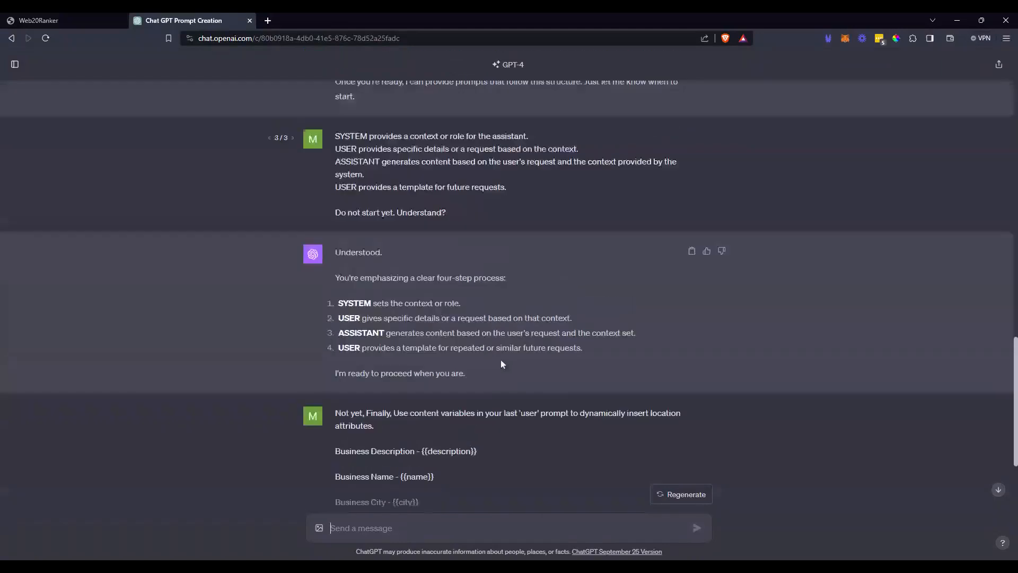
{"action": "scroll", "coordinate": [675, 397], "scroll_direction": "up", "scroll_amount": 5}
{"action": "scroll", "coordinate": [651, 409], "scroll_direction": "down", "scroll_amount": 20}
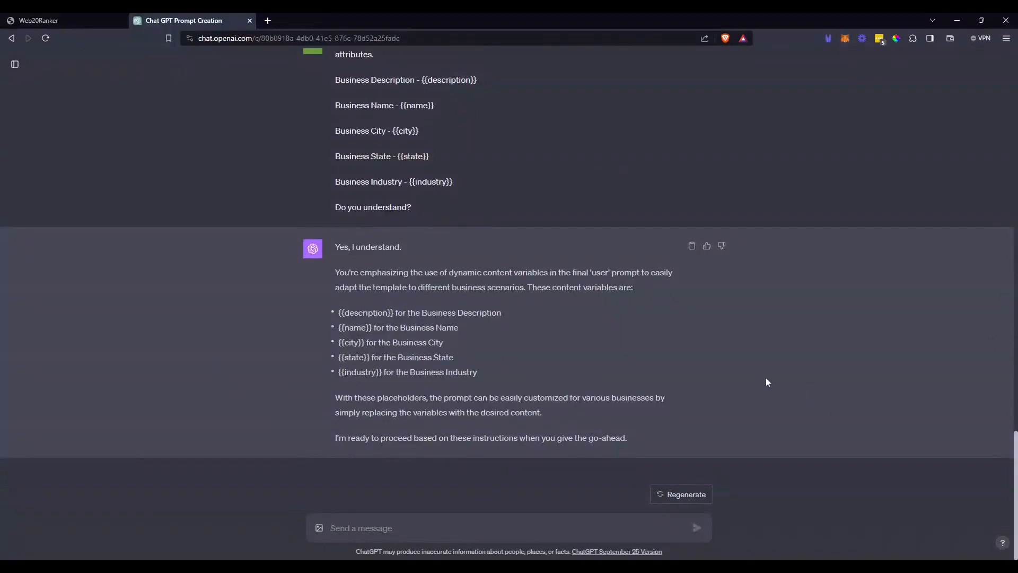
{"action": "type", "text": "ok"}
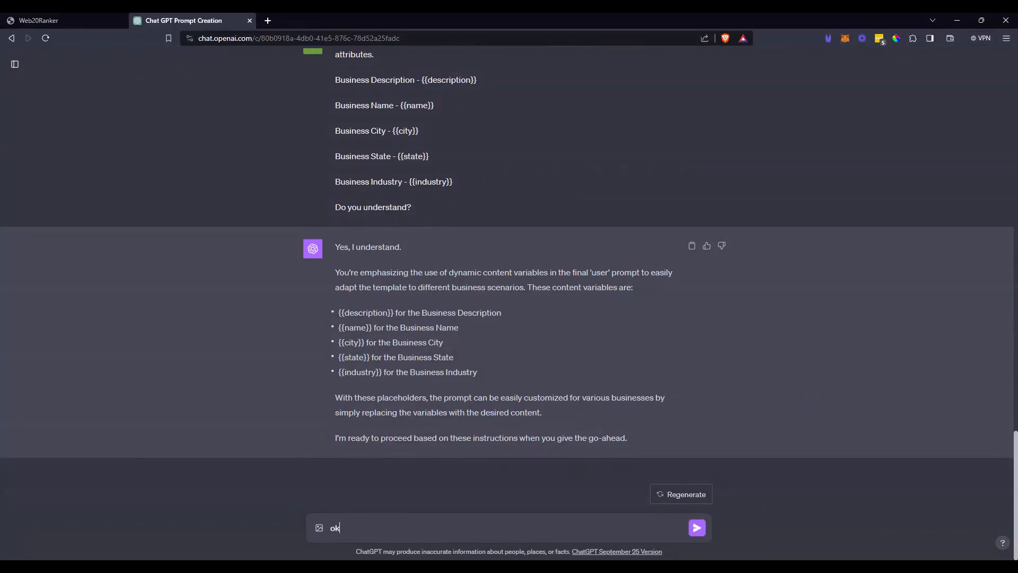
{"action": "type", "text": ", lets get started."}
{"action": "key", "text": "shift+Return"}
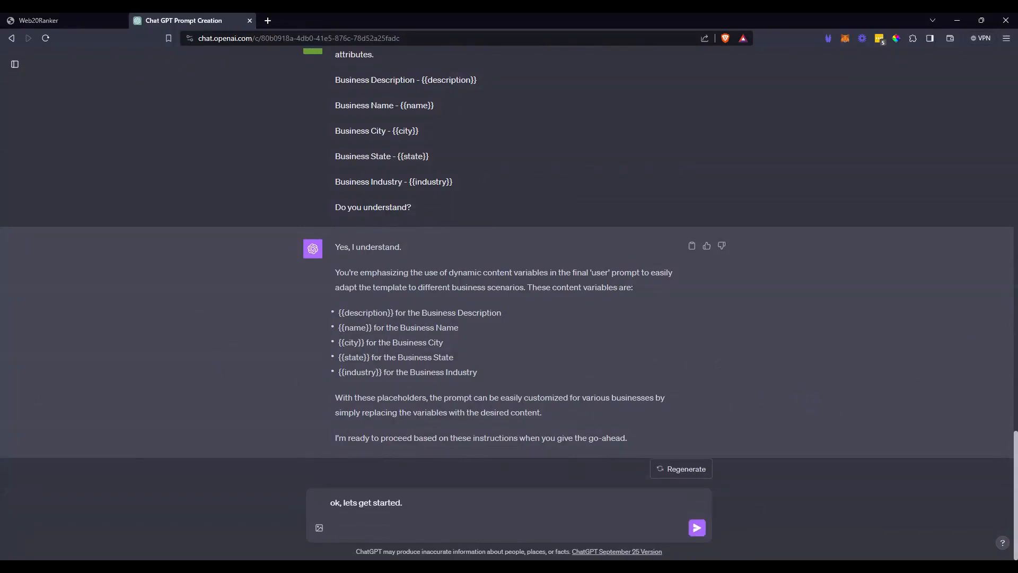
{"action": "type", "text": "Create one for a \"Facebook Post"}
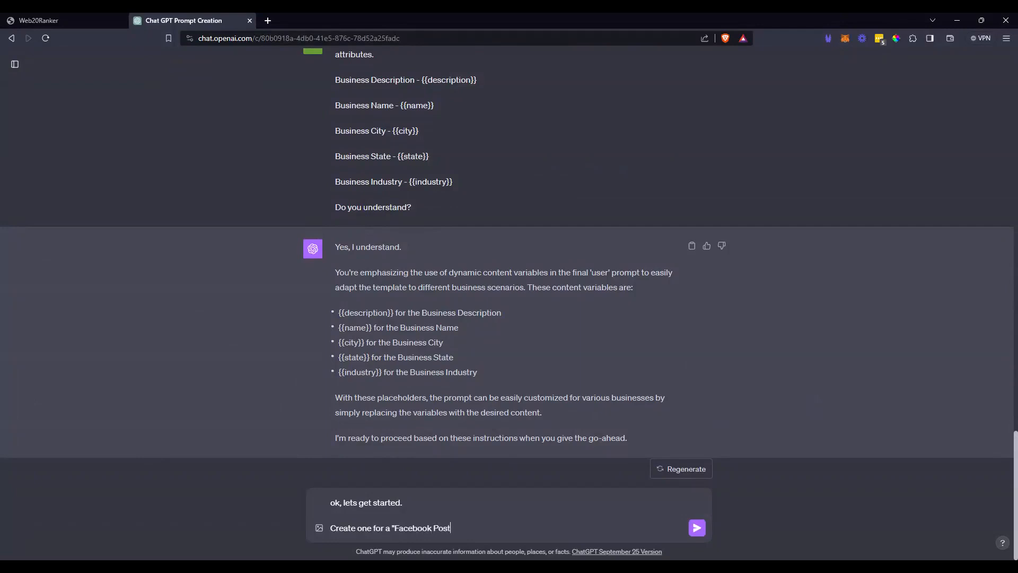
{"action": "type", "text": "\""}
{"action": "key", "text": "shift+Return"}
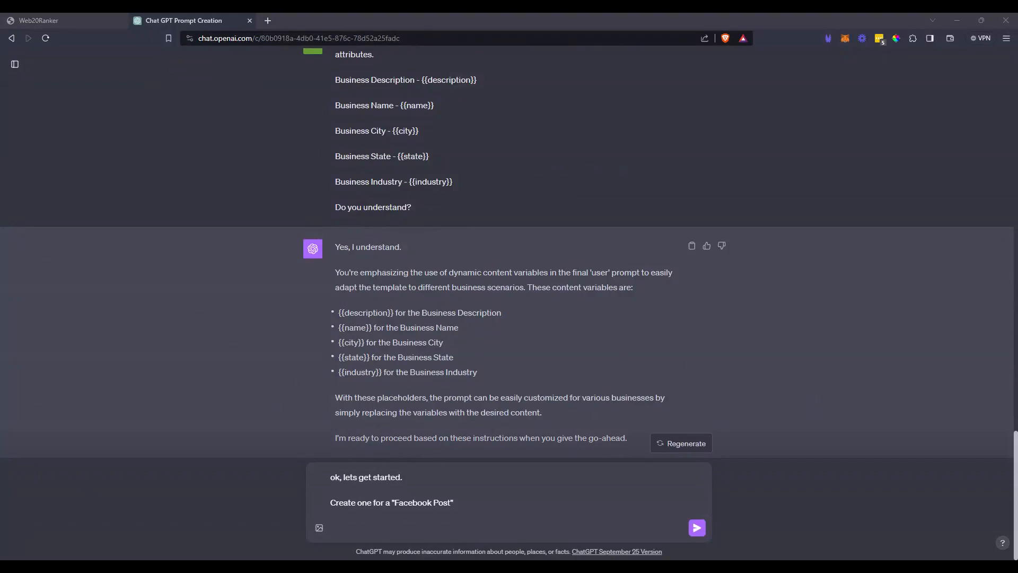
{"action": "type", "text": "Remember to use real info in the first User prompt and the variables only in the last user prompt."}
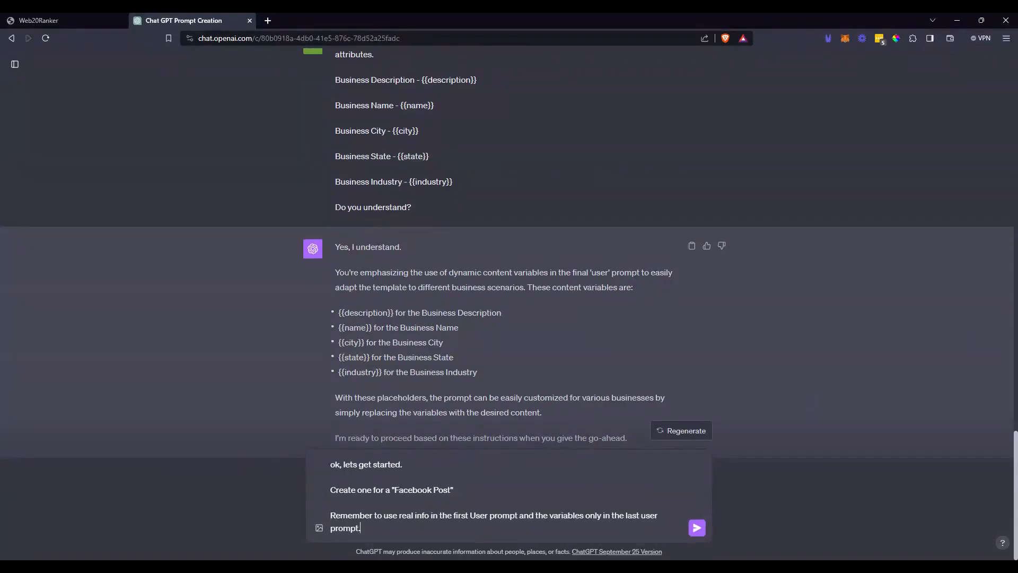
{"action": "left_click", "coordinate": [697, 528]}
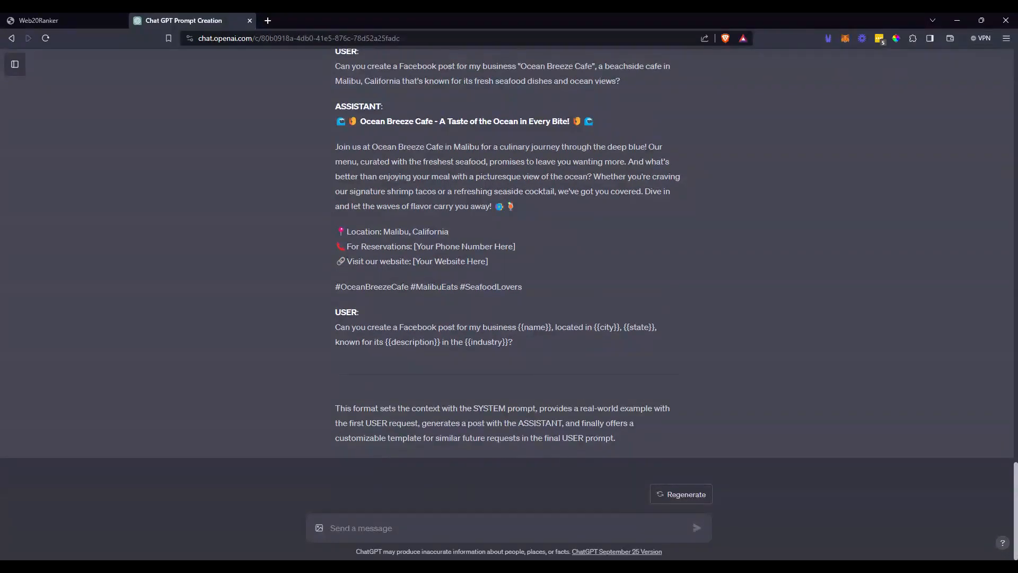
Switch to the Web20Ranker dashboard and start a new AI content type named "Facebook Post"
{"action": "left_click", "coordinate": [72, 19]}
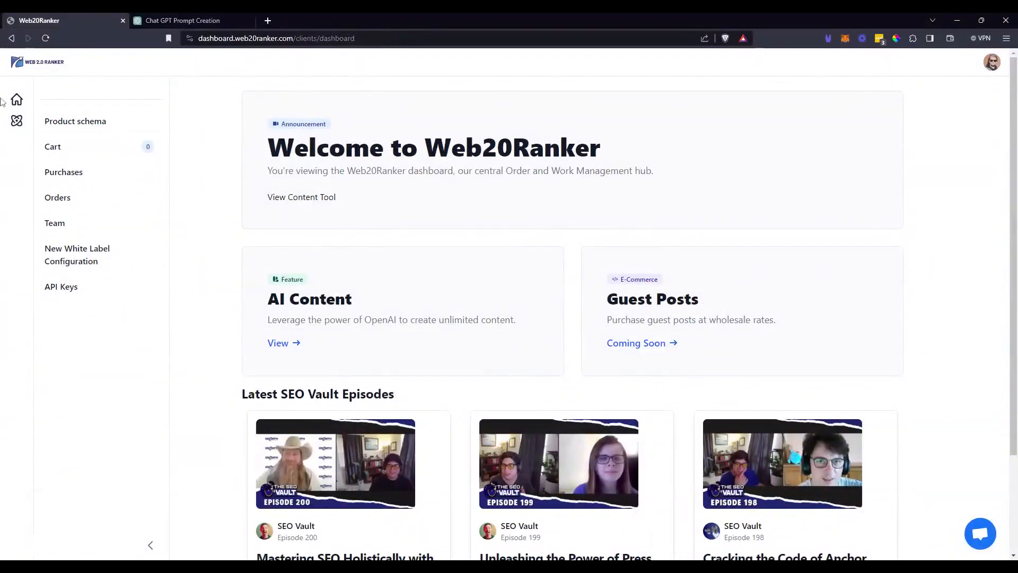
{"action": "left_click", "coordinate": [17, 122]}
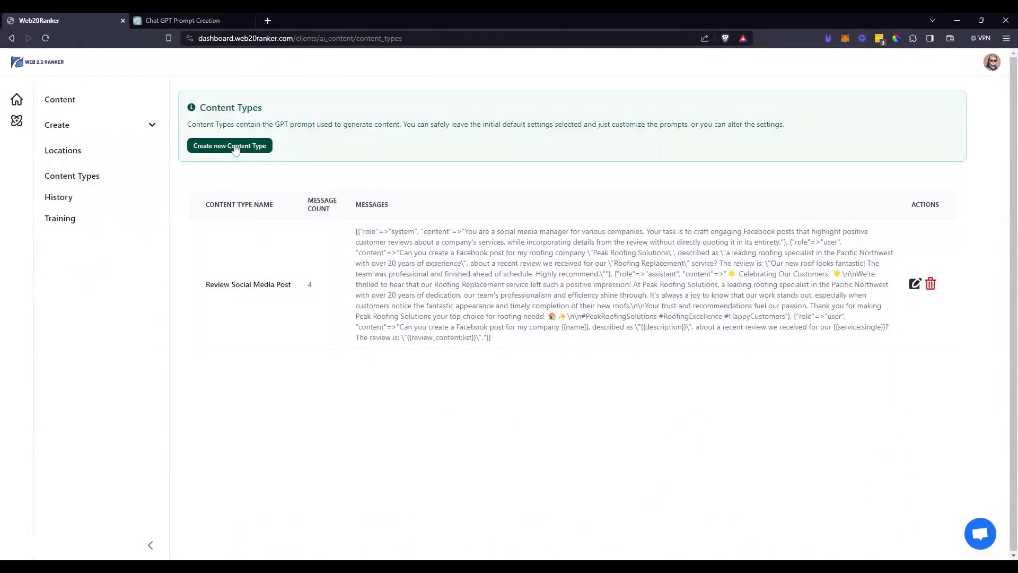
{"action": "left_click", "coordinate": [237, 144]}
{"action": "type", "text": "Fa"}
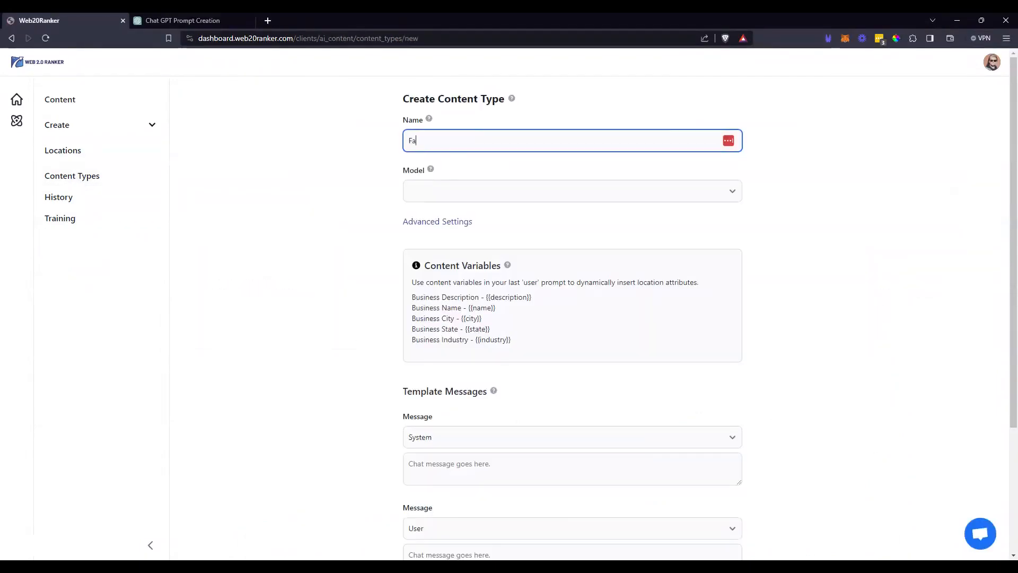
{"action": "type", "text": "cebook Post"}
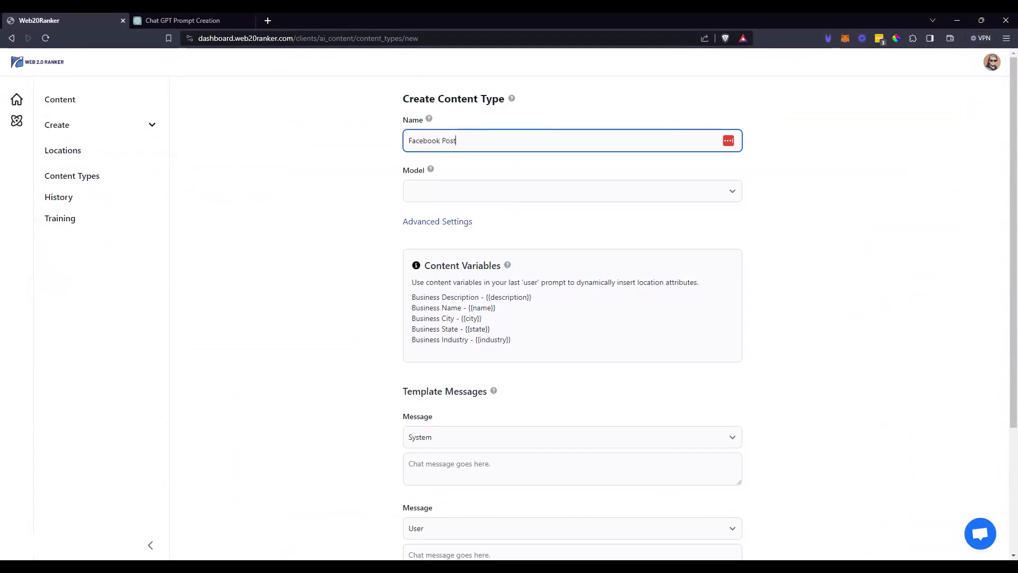
Set the model of the new Facebook Post content type to gpt-4
{"action": "left_click", "coordinate": [514, 190]}
{"action": "left_click", "coordinate": [464, 224]}
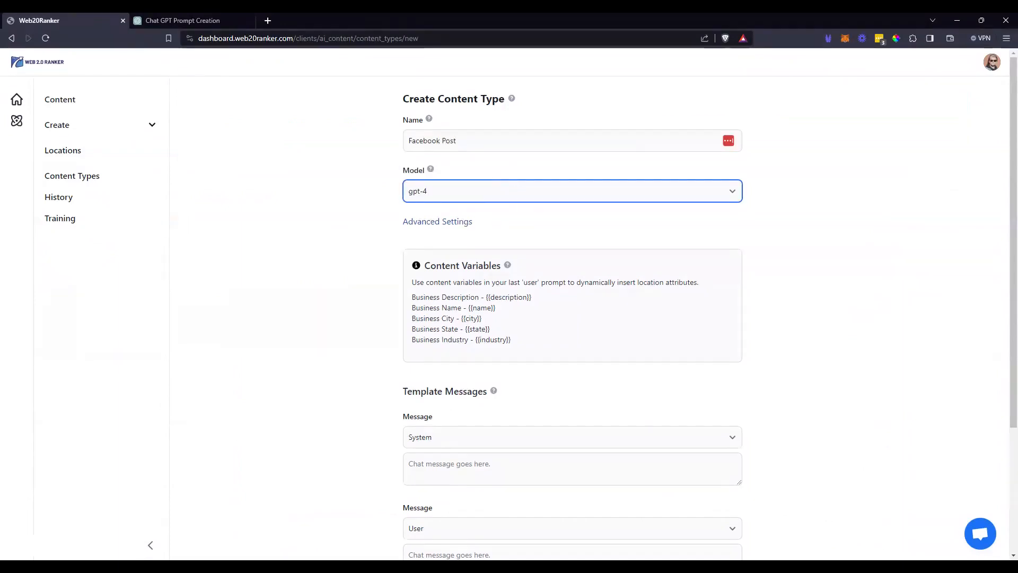
{"action": "scroll", "coordinate": [827, 152], "scroll_direction": "down", "scroll_amount": 3}
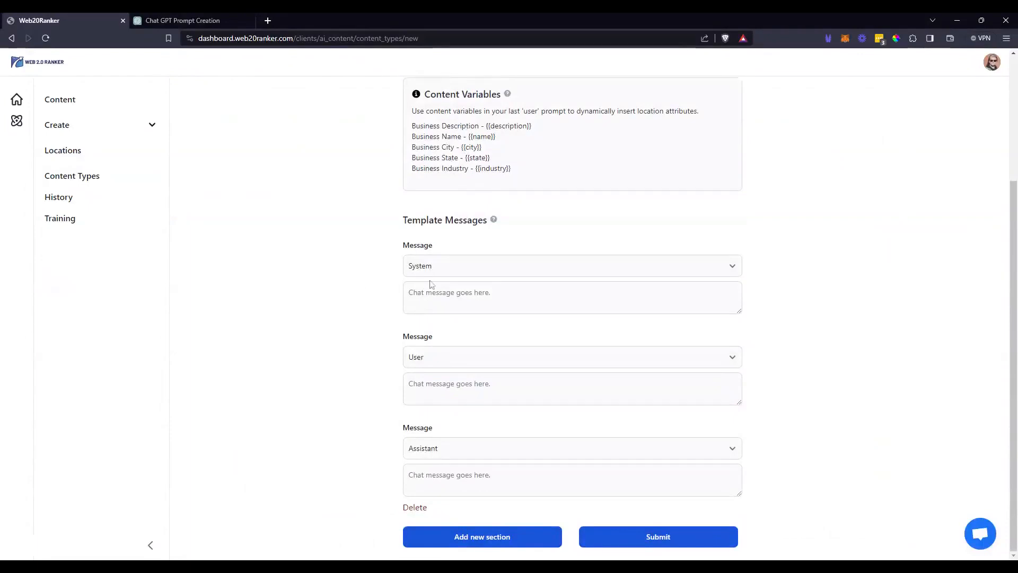
Switch to ChatGPT and review the generated SYSTEM, first USER, ASSISTANT and final USER prompts, comparing the real-info example with the variable-based one
{"action": "left_click", "coordinate": [169, 22]}
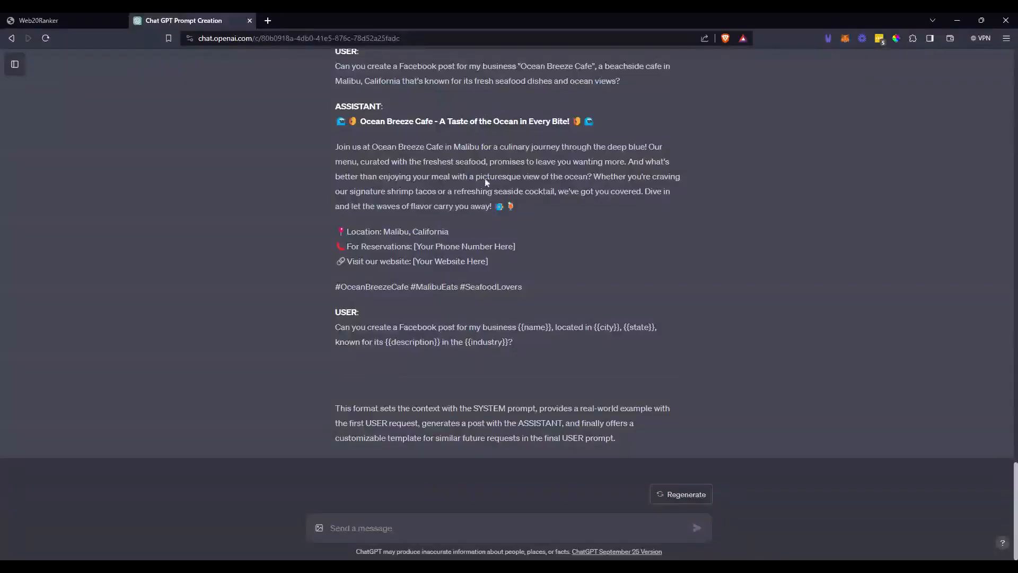
{"action": "scroll", "coordinate": [485, 178], "scroll_direction": "up", "scroll_amount": 4}
{"action": "left_click_drag", "start_coordinate": [370, 223], "coordinate": [369, 238]}
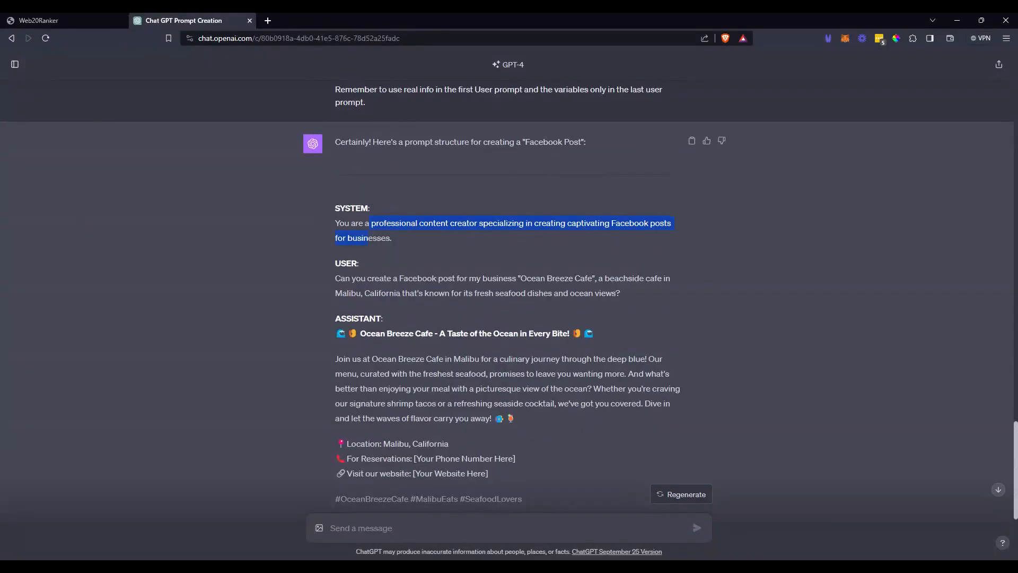
{"action": "left_click", "coordinate": [368, 237]}
{"action": "scroll", "coordinate": [369, 237], "scroll_direction": "down", "scroll_amount": 2}
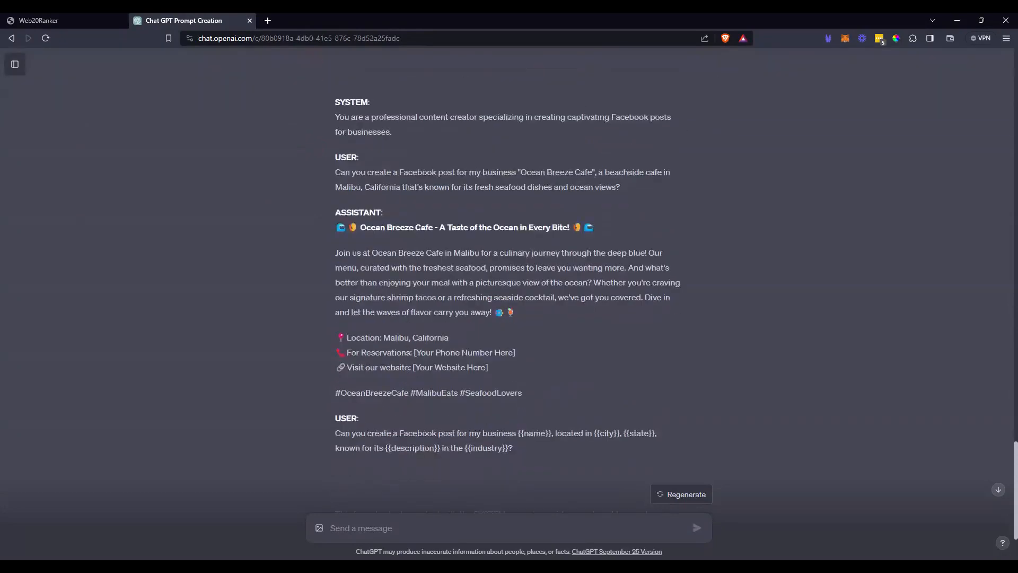
{"action": "left_click_drag", "start_coordinate": [335, 433], "coordinate": [611, 467]}
{"action": "left_click_drag", "start_coordinate": [491, 368], "coordinate": [331, 335]}
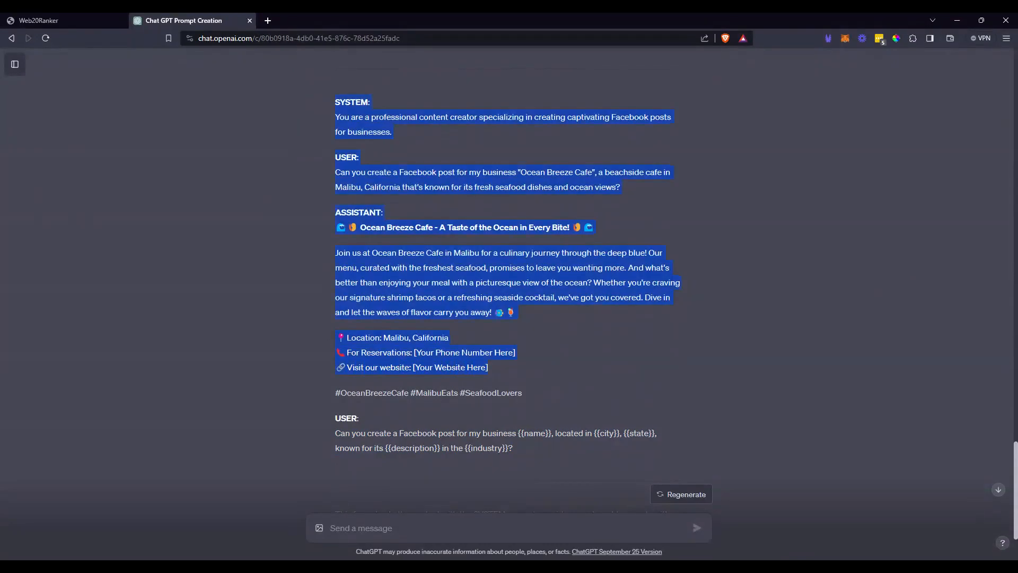
{"action": "left_click", "coordinate": [440, 343]}
{"action": "left_click_drag", "start_coordinate": [378, 226], "coordinate": [612, 238]}
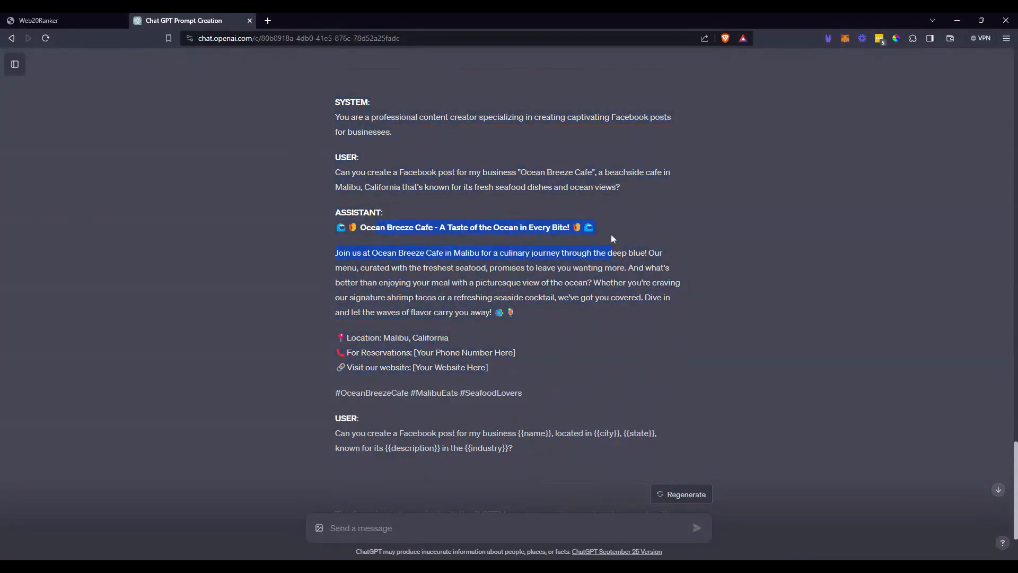
{"action": "left_click_drag", "start_coordinate": [346, 352], "coordinate": [569, 363]}
{"action": "left_click", "coordinate": [360, 281]}
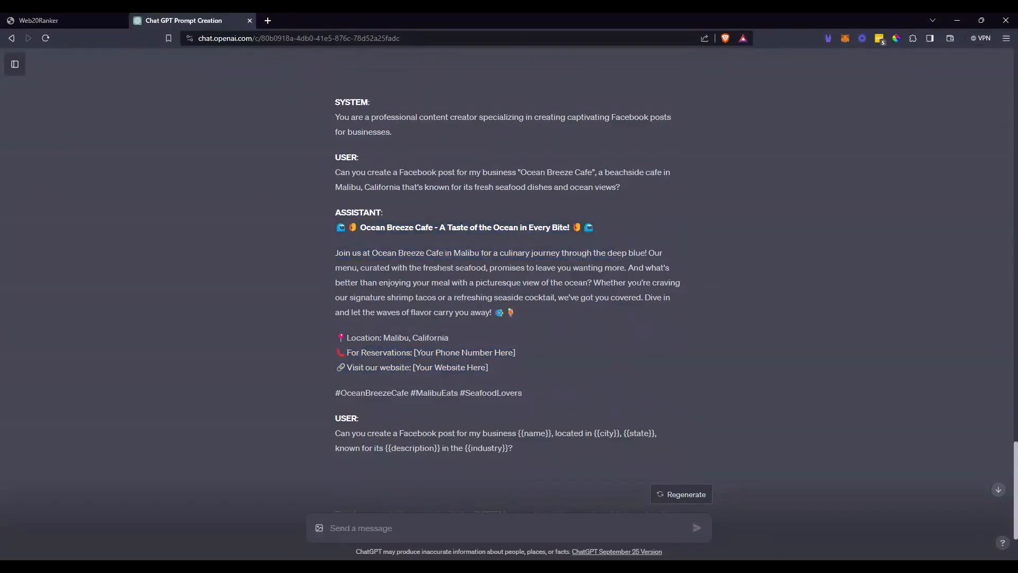
{"action": "left_click_drag", "start_coordinate": [345, 172], "coordinate": [624, 190]}
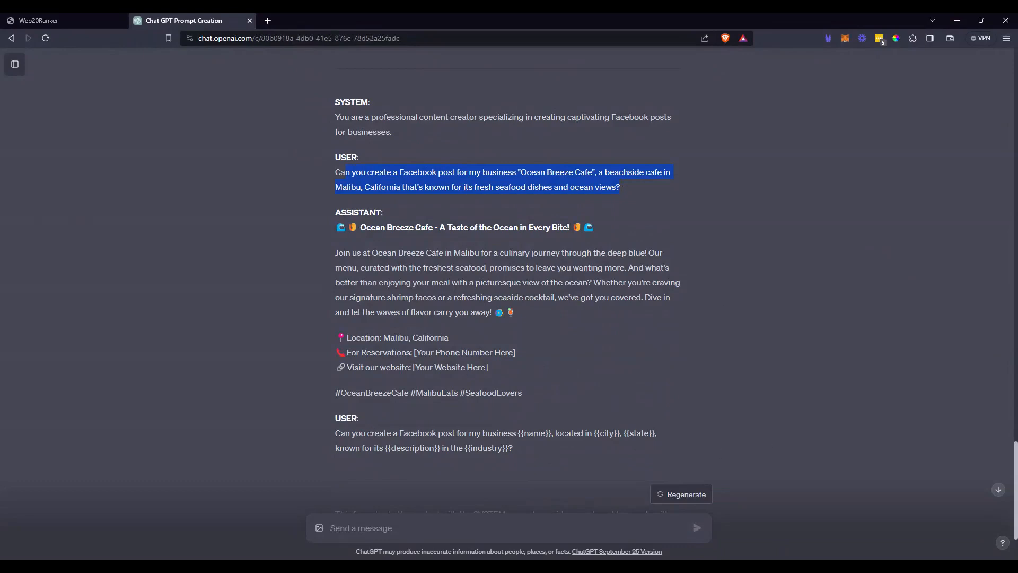
{"action": "left_click_drag", "start_coordinate": [370, 434], "coordinate": [335, 434]}
{"action": "scroll", "coordinate": [552, 374], "scroll_direction": "down", "scroll_amount": 2}
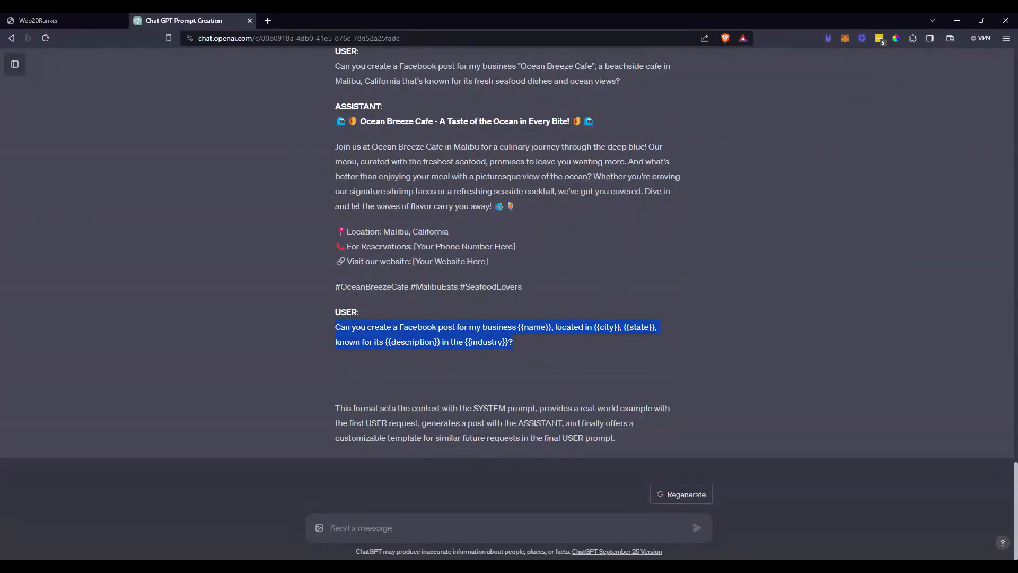
Draft a message asking to update the ASSISTANT output: remove hashtags, include the actual phone number and website, and make it 300 words or more
{"action": "left_click_drag", "start_coordinate": [335, 106], "coordinate": [544, 278]}
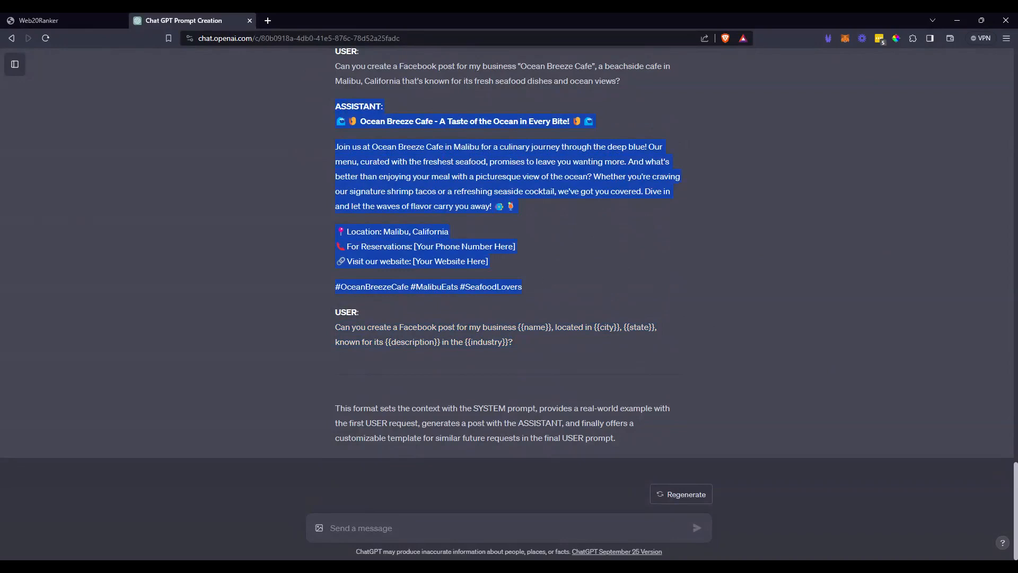
{"action": "left_click", "coordinate": [384, 113]}
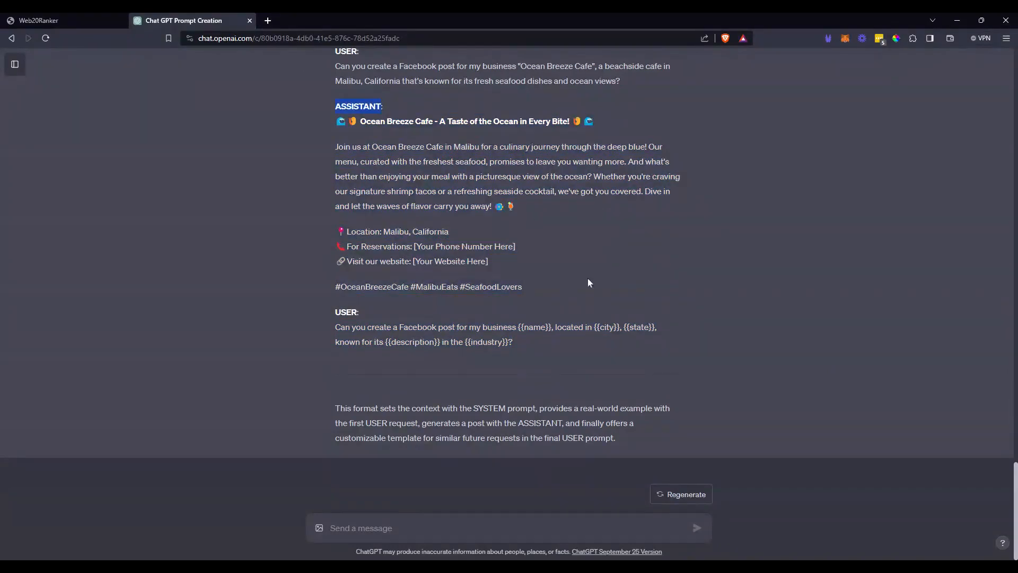
{"action": "type", "text": "ASSISTANT"}
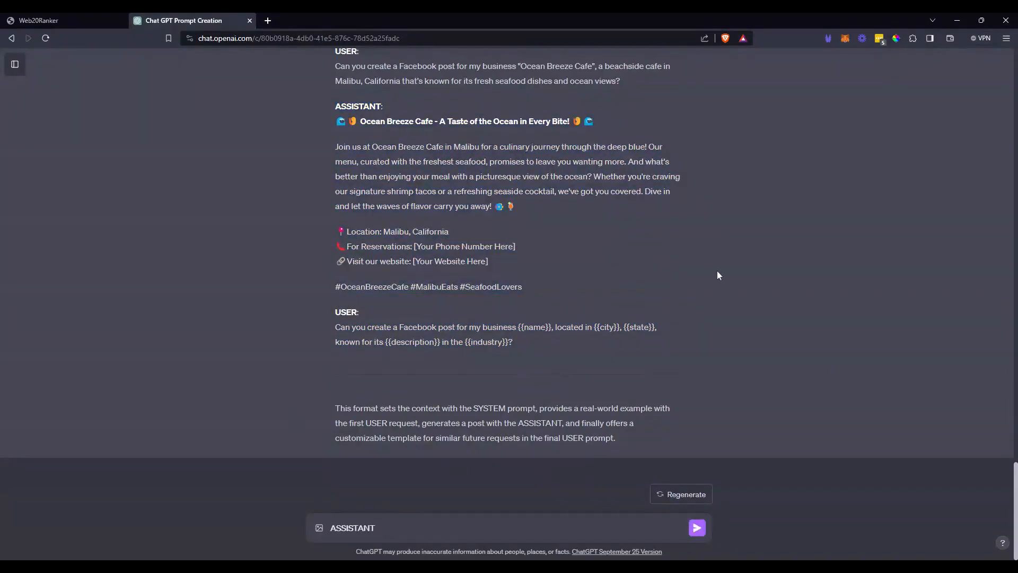
{"action": "type", "text": "Update the "}
{"action": "type", "text": " output"}
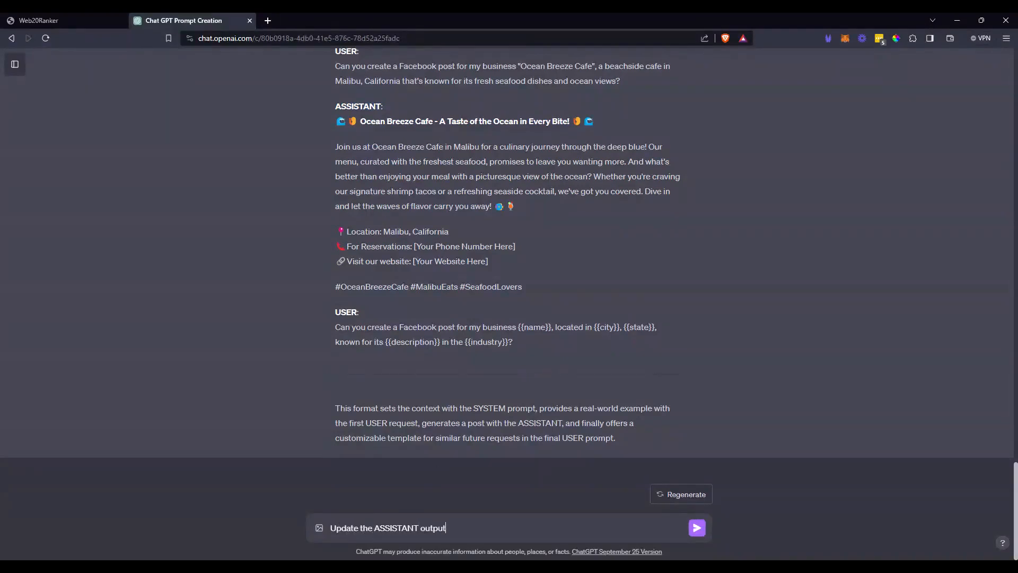
{"action": "type", "text": ". Remove Hashtags. Include the a"}
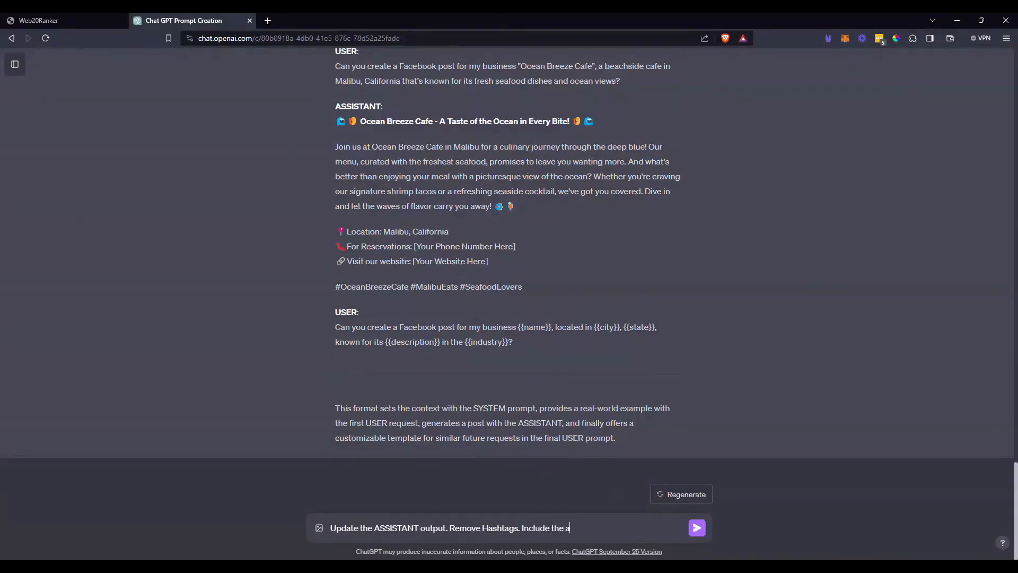
{"action": "type", "text": "ctual phione"}
{"action": "key", "text": "BackSpace"}
{"action": "key", "text": "BackSpace"}
{"action": "key", "text": "BackSpace"}
{"action": "type", "text": "one number and website"}
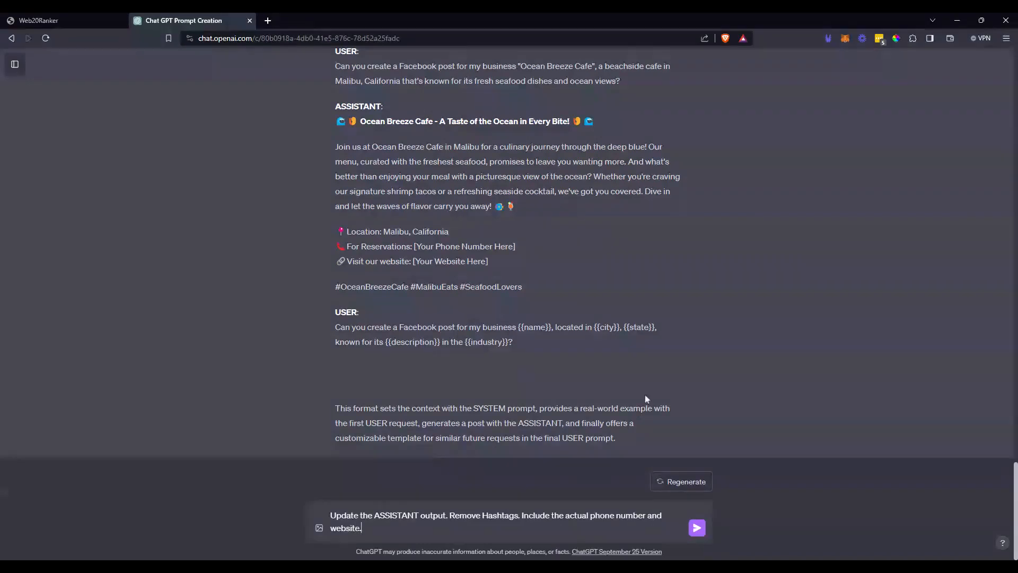
{"action": "type", "text": ". Make it 300 words or more."}
{"action": "key", "text": "shift+Return"}
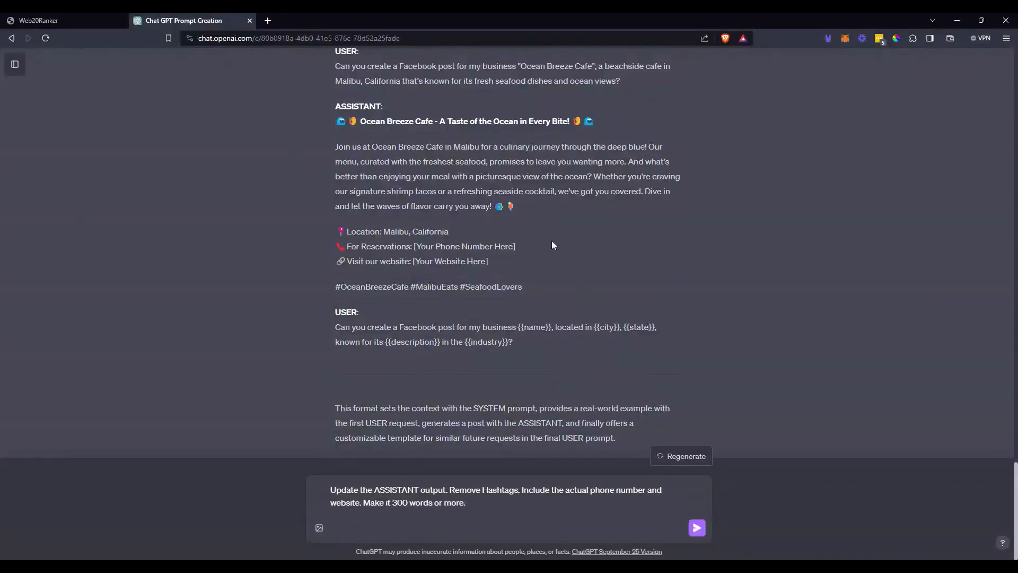
Add "Update the rest of the SYSTEM and USER prompts accordingly to reflect the ASSISTANT output changes." on a new line and send the message
{"action": "type", "text": "Update the rest of the"}
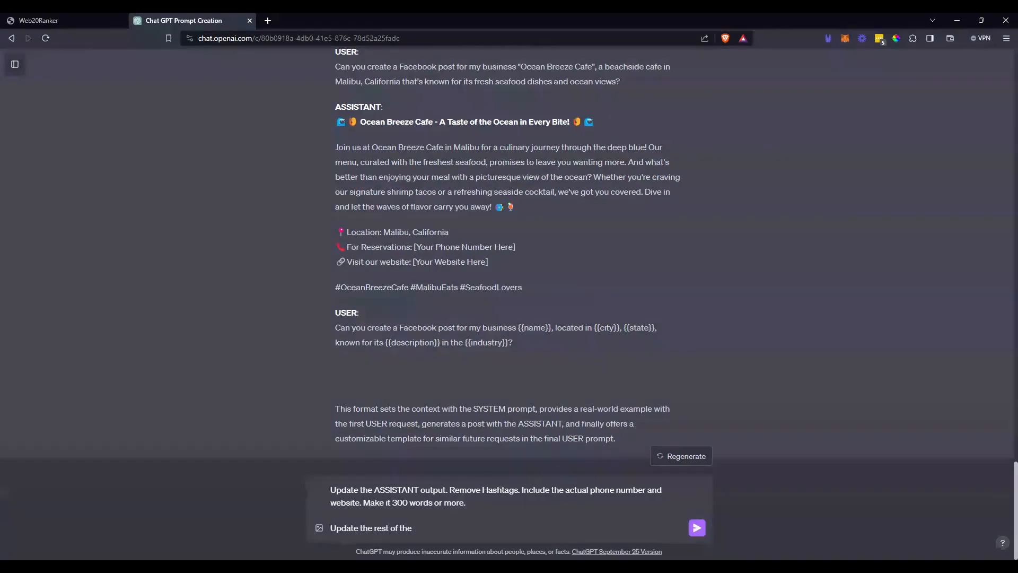
{"action": "scroll", "coordinate": [630, 174], "scroll_direction": "up", "scroll_amount": 4}
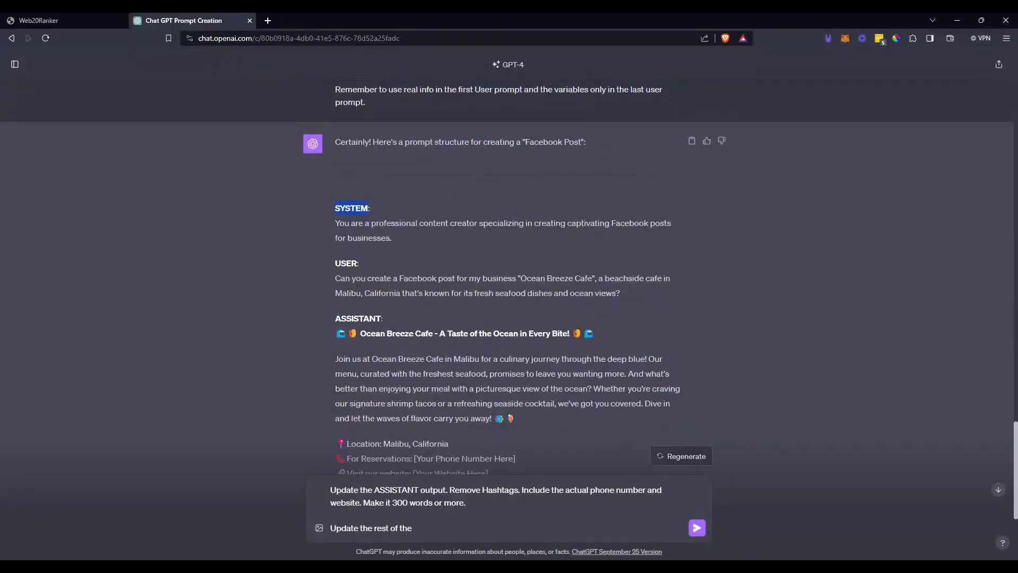
{"action": "type", "text": "SYSTEM and USER prompts accordingl"}
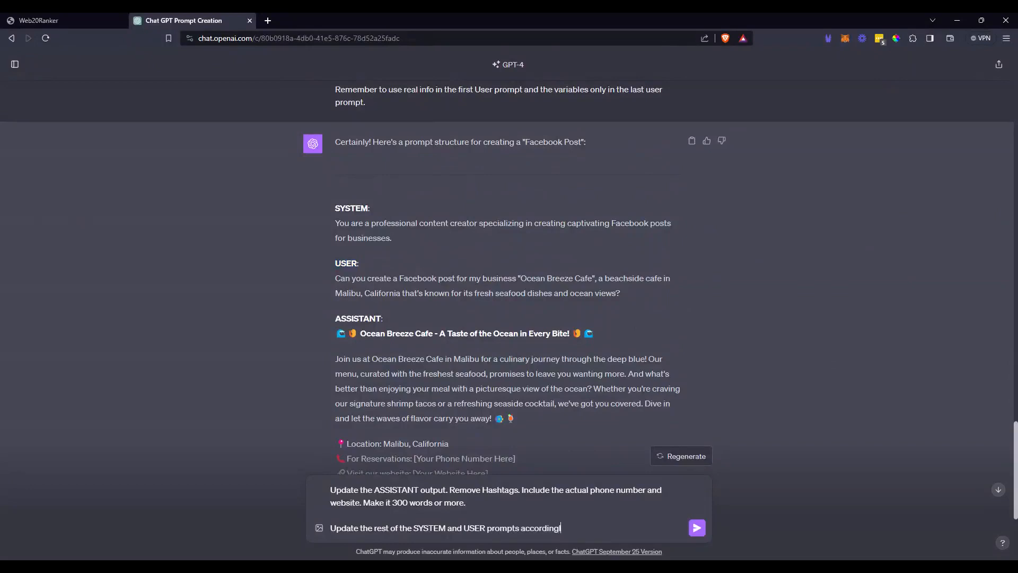
{"action": "type", "text": "y to refelct"}
{"action": "type", "text": "reflect"}
{"action": "type", "text": " the ASSISTANT"}
{"action": "type", "text": " outpu"}
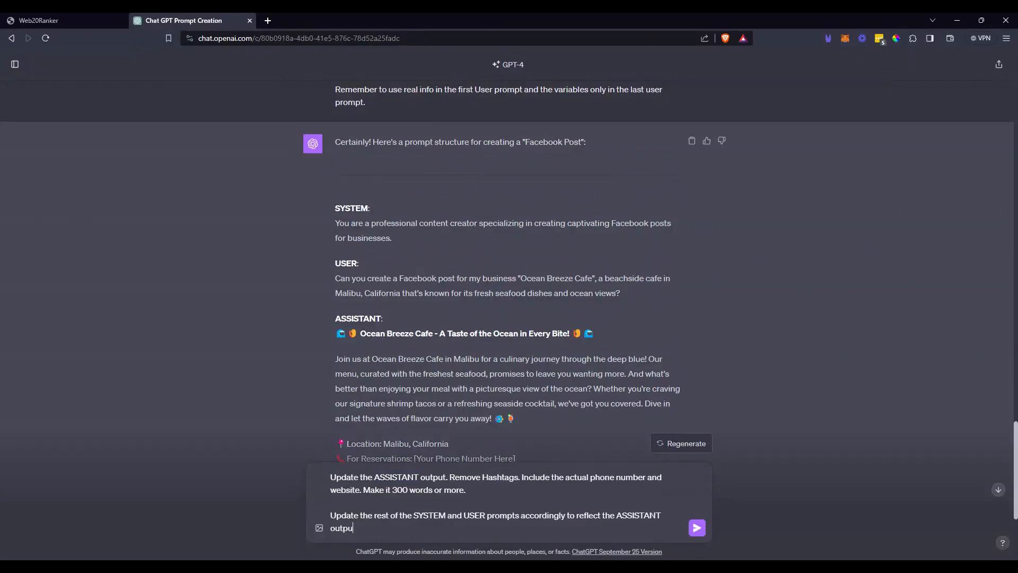
{"action": "type", "text": "t changes."}
{"action": "scroll", "coordinate": [578, 299], "scroll_direction": "down", "scroll_amount": 4}
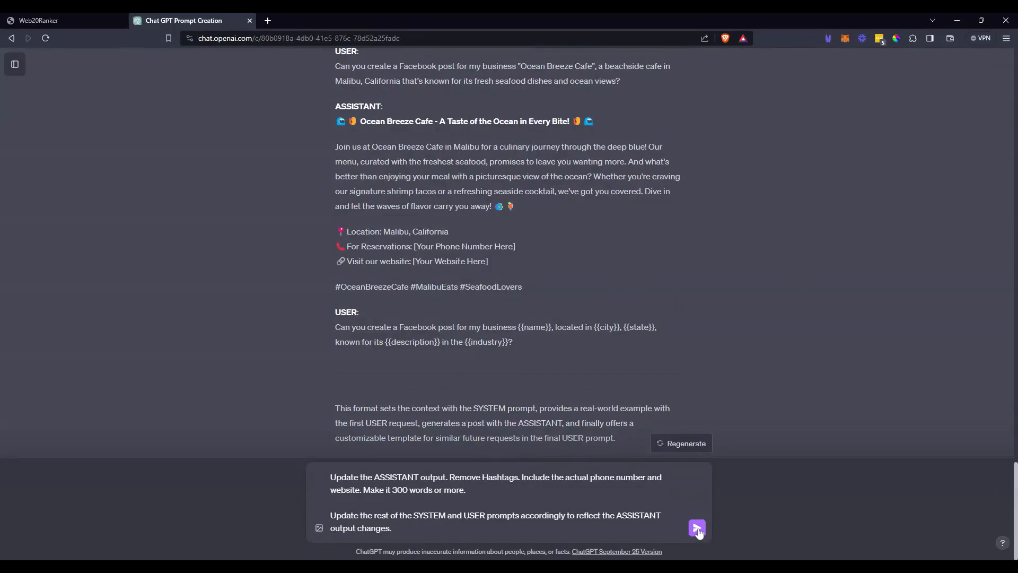
{"action": "key", "text": "Return"}
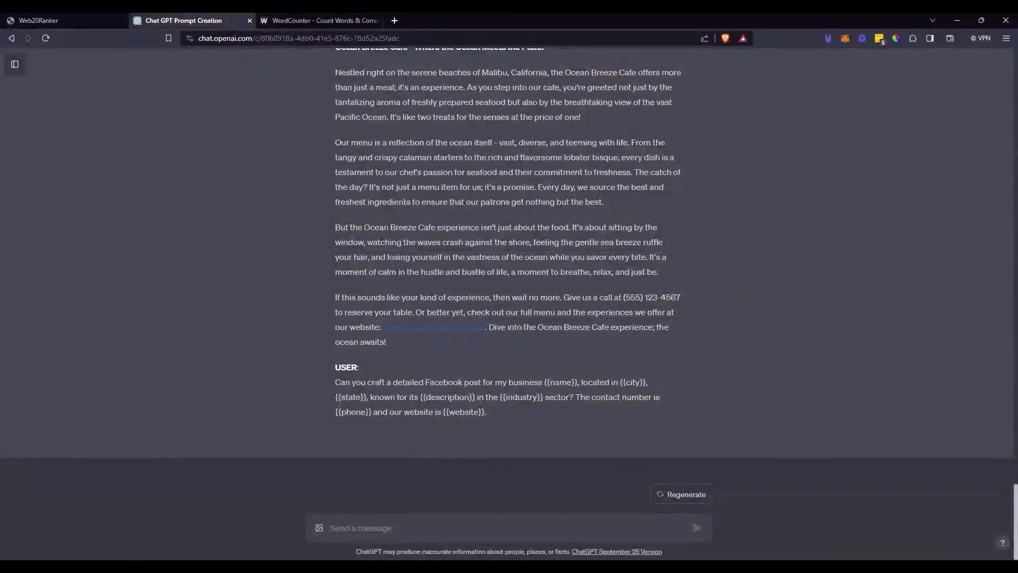
Check the word count of the revised ASSISTANT post in WordCounter and return to ChatGPT
{"action": "left_click_drag", "start_coordinate": [403, 348], "coordinate": [333, 241]}
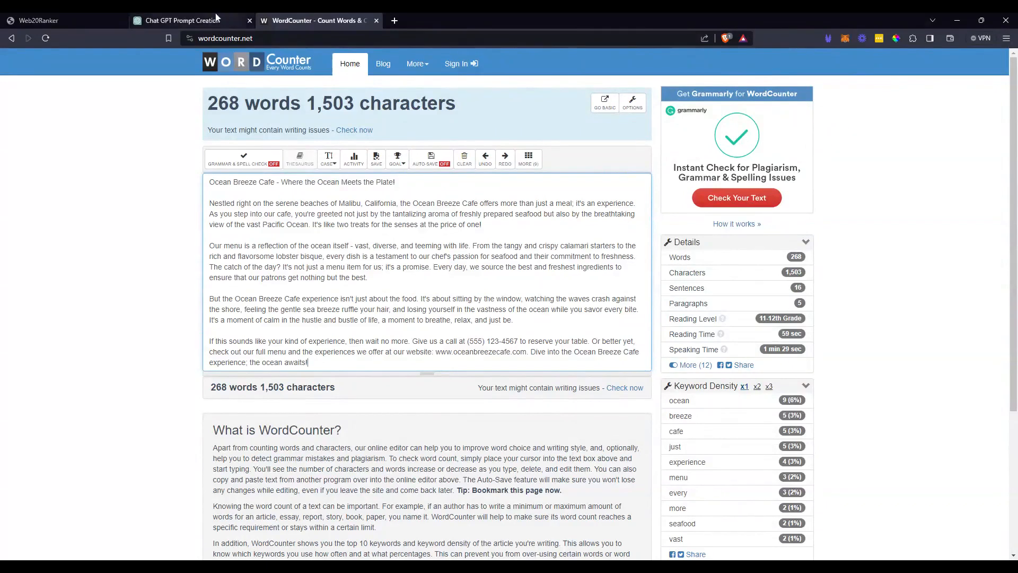
{"action": "left_click", "coordinate": [71, 14]}
{"action": "left_click", "coordinate": [166, 16]}
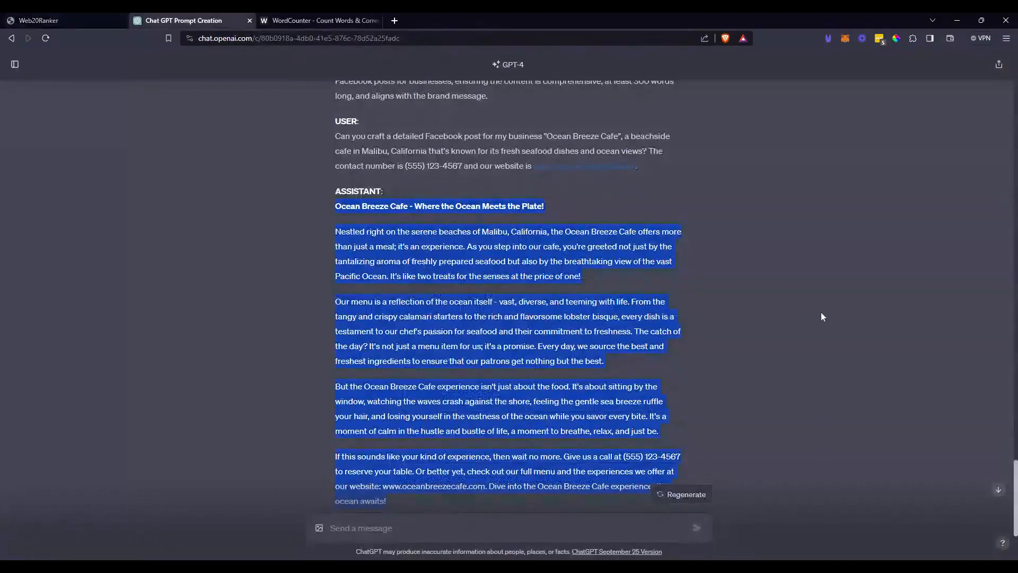
{"action": "left_click", "coordinate": [845, 305]}
Examine the revised SYSTEM, USER and ASSISTANT prompts for the length requirement, the real business details and the {{phone}} and {{website}} variables
{"action": "scroll", "coordinate": [642, 448], "scroll_direction": "down", "scroll_amount": 3}
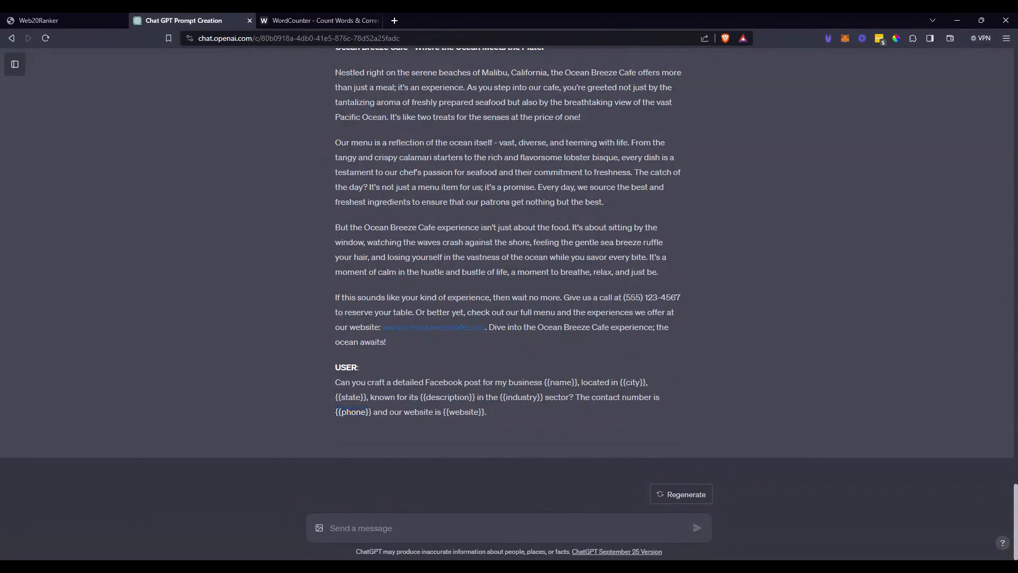
{"action": "left_click_drag", "start_coordinate": [444, 412], "coordinate": [487, 412]}
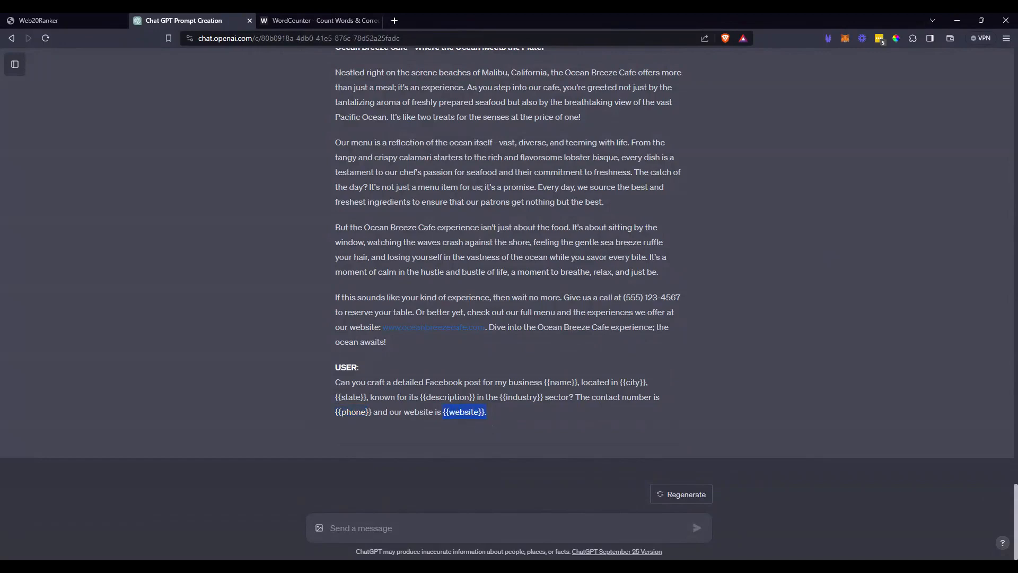
{"action": "scroll", "coordinate": [591, 453], "scroll_direction": "up", "scroll_amount": 3}
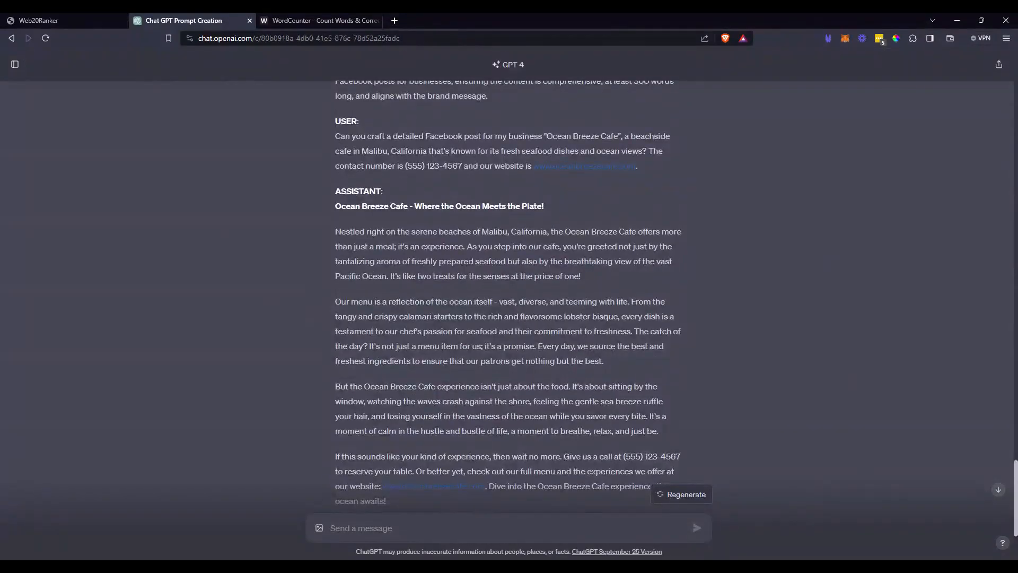
{"action": "scroll", "coordinate": [476, 308], "scroll_direction": "down", "scroll_amount": 2}
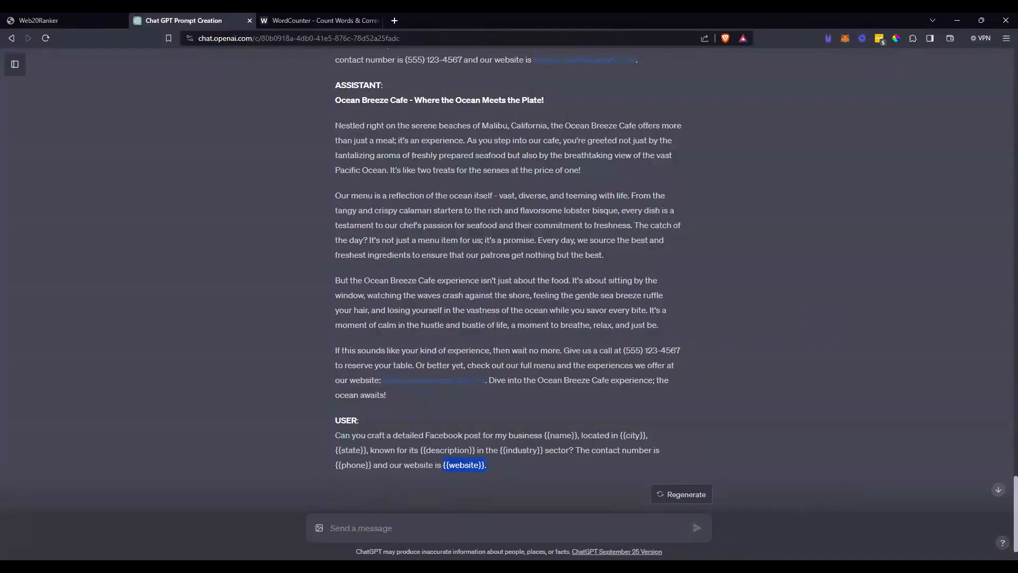
{"action": "scroll", "coordinate": [682, 372], "scroll_direction": "up", "scroll_amount": 5}
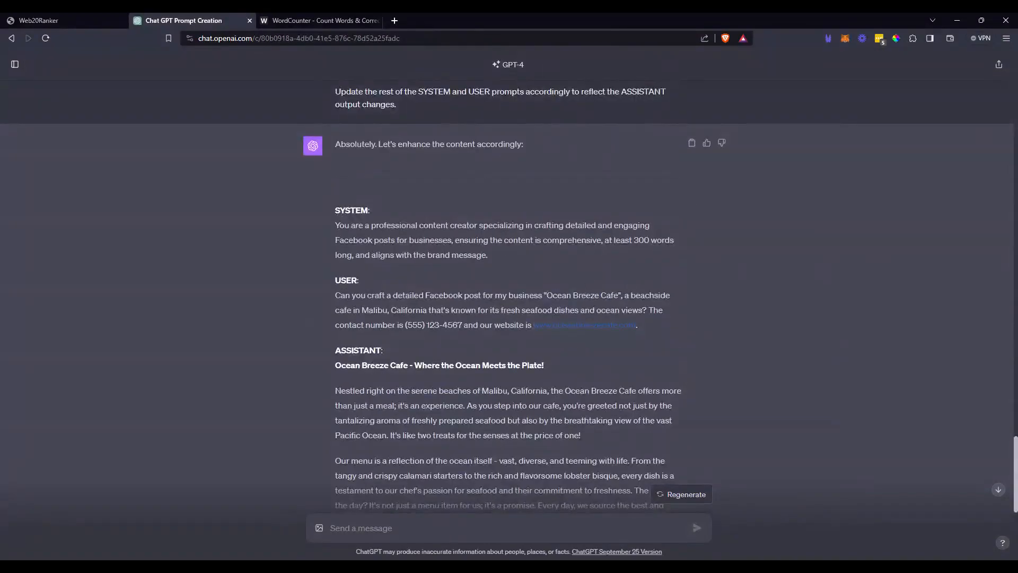
{"action": "left_click_drag", "start_coordinate": [614, 239], "coordinate": [667, 261]}
{"action": "left_click_drag", "start_coordinate": [388, 309], "coordinate": [453, 295]}
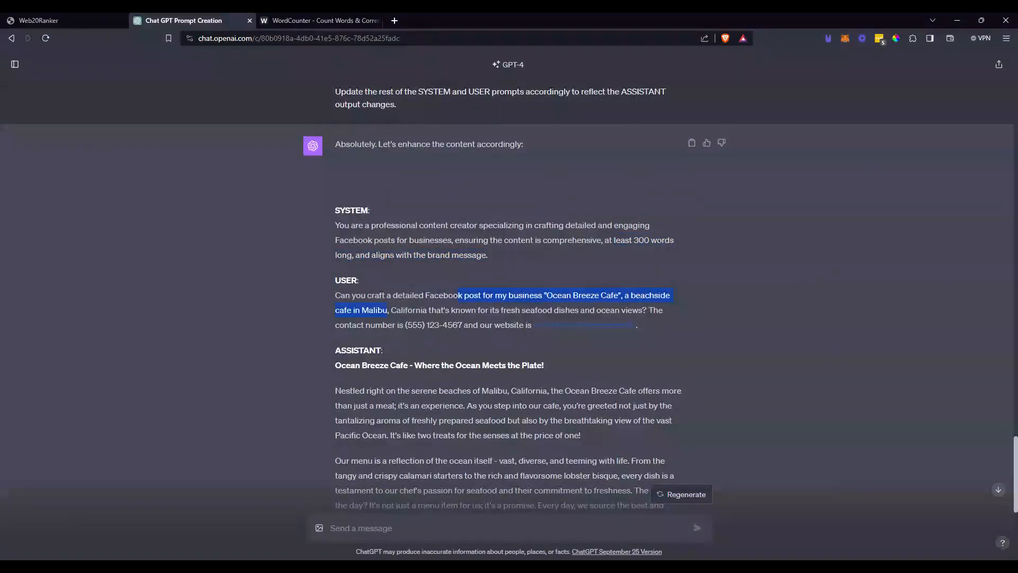
{"action": "scroll", "coordinate": [453, 295], "scroll_direction": "down", "scroll_amount": 3}
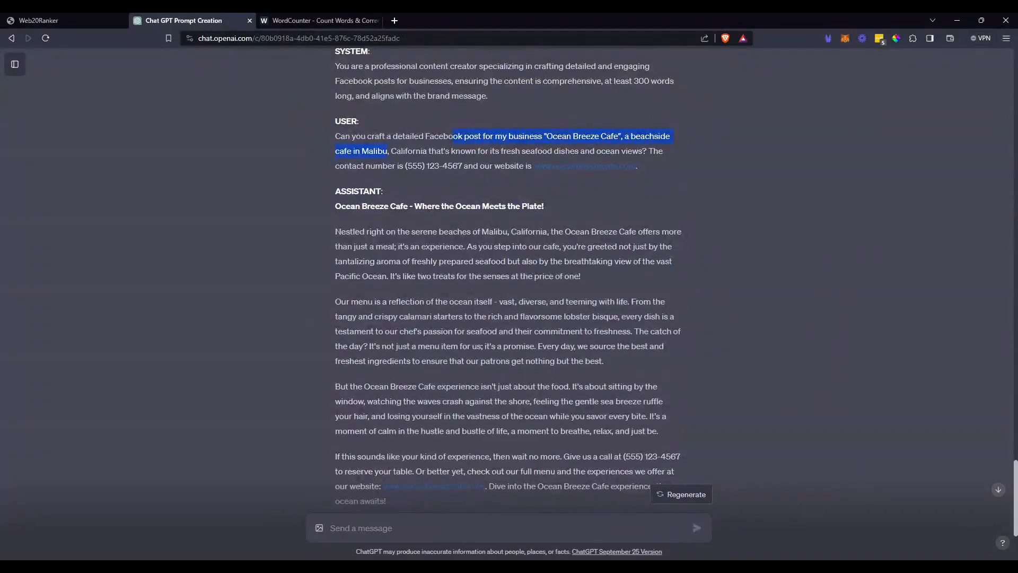
{"action": "scroll", "coordinate": [513, 232], "scroll_direction": "down", "scroll_amount": 2}
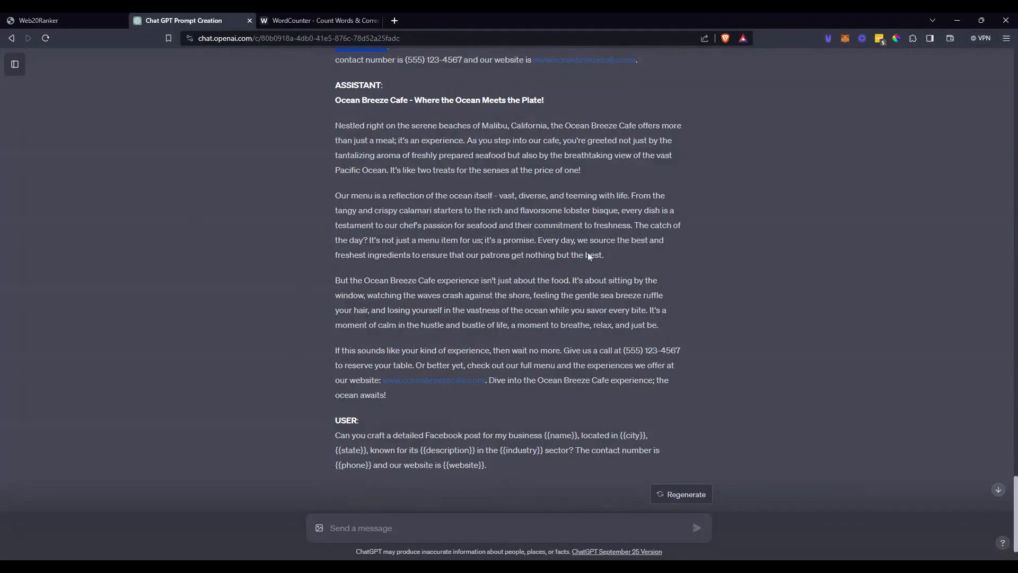
Copy the revised SYSTEM prompt text into the System template message in Web20Ranker and return to ChatGPT
{"action": "scroll", "coordinate": [587, 253], "scroll_direction": "up", "scroll_amount": 5}
{"action": "left_click_drag", "start_coordinate": [501, 257], "coordinate": [334, 229]}
{"action": "key", "text": "ctrl+c"}
{"action": "left_click", "coordinate": [38, 21]}
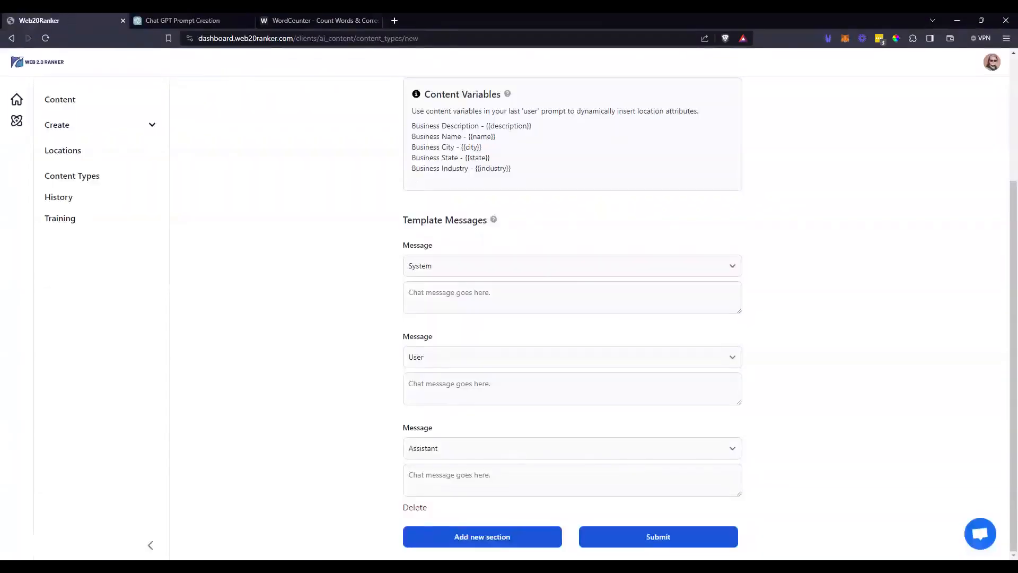
{"action": "left_click", "coordinate": [424, 297]}
{"action": "key", "text": "ctrl+v"}
{"action": "left_click", "coordinate": [183, 21]}
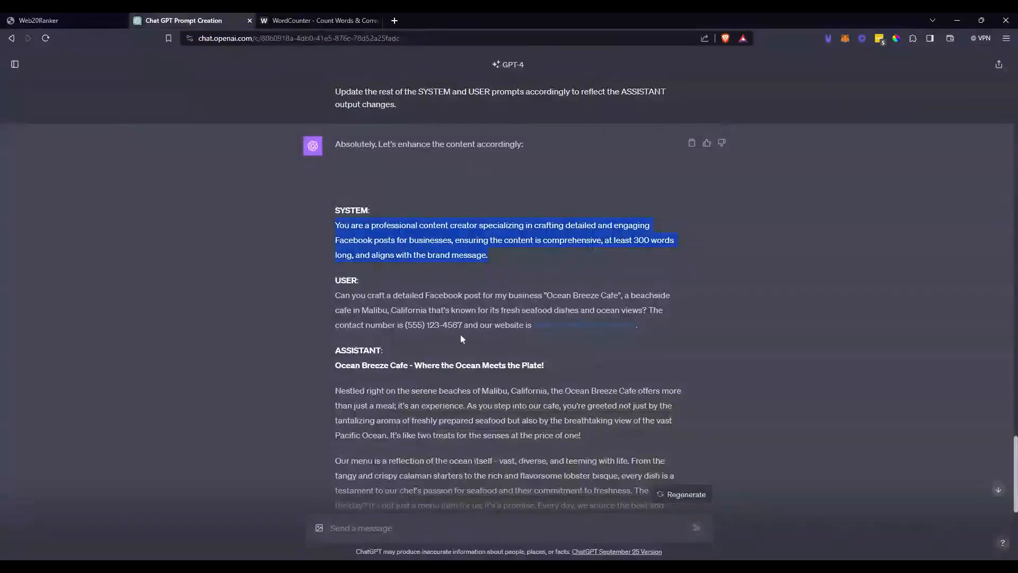
Copy the revised Ocean Breeze Cafe USER prompt from ChatGPT into the User template message in Web20Ranker
{"action": "left_click_drag", "start_coordinate": [637, 325], "coordinate": [335, 296]}
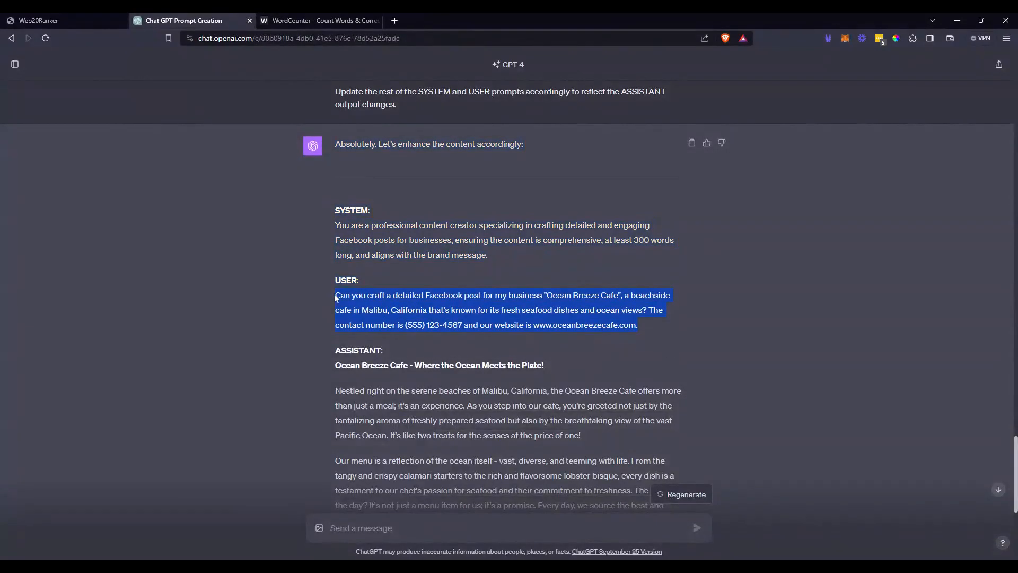
{"action": "key", "text": "ctrl+c"}
{"action": "left_click", "coordinate": [38, 20]}
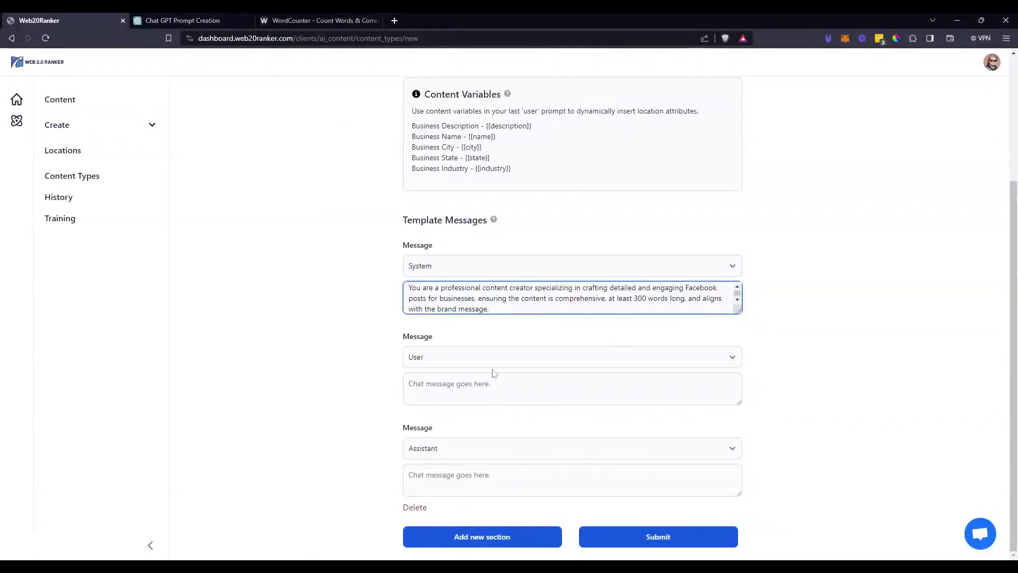
{"action": "left_click", "coordinate": [491, 381]}
{"action": "key", "text": "ctrl+v"}
Copy the complete revised ASSISTANT post from ChatGPT into the Assistant template message in Web20Ranker
{"action": "left_click", "coordinate": [183, 20]}
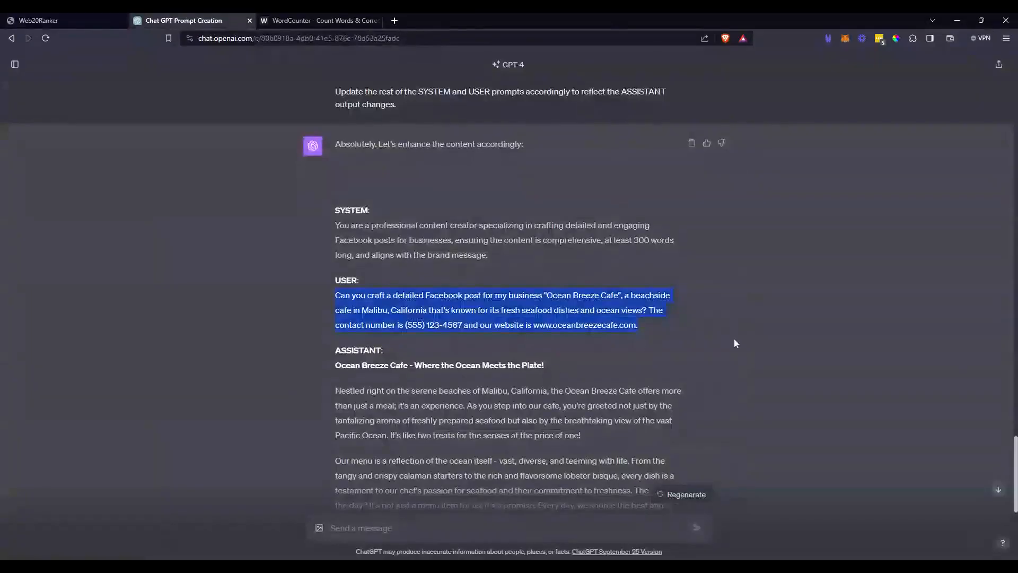
{"action": "scroll", "coordinate": [734, 338], "scroll_direction": "down", "scroll_amount": 4}
{"action": "left_click_drag", "start_coordinate": [552, 463], "coordinate": [335, 152]}
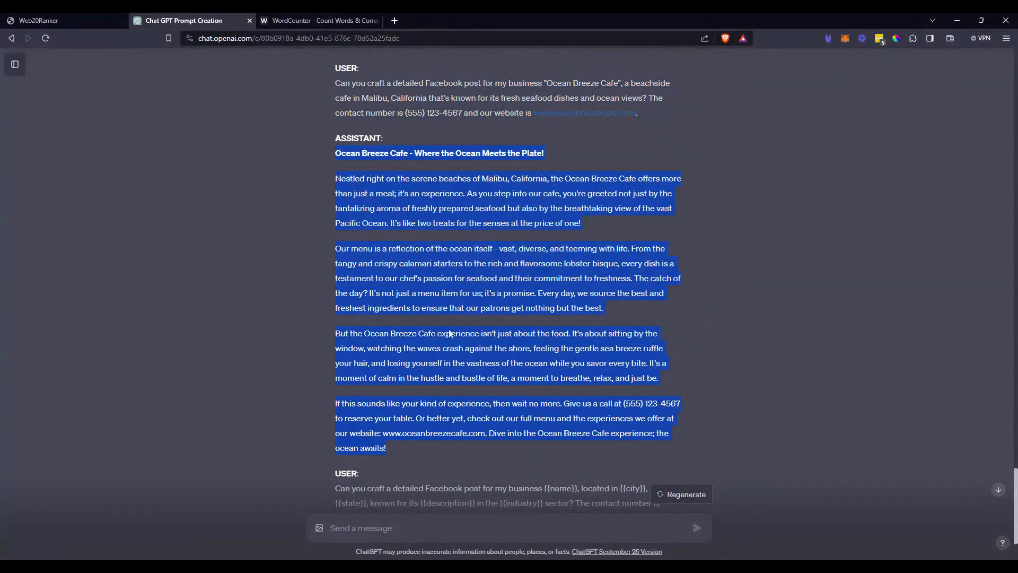
{"action": "key", "text": "ctrl+c"}
{"action": "left_click", "coordinate": [38, 20]}
{"action": "left_click", "coordinate": [470, 480]}
{"action": "key", "text": "ctrl+v"}
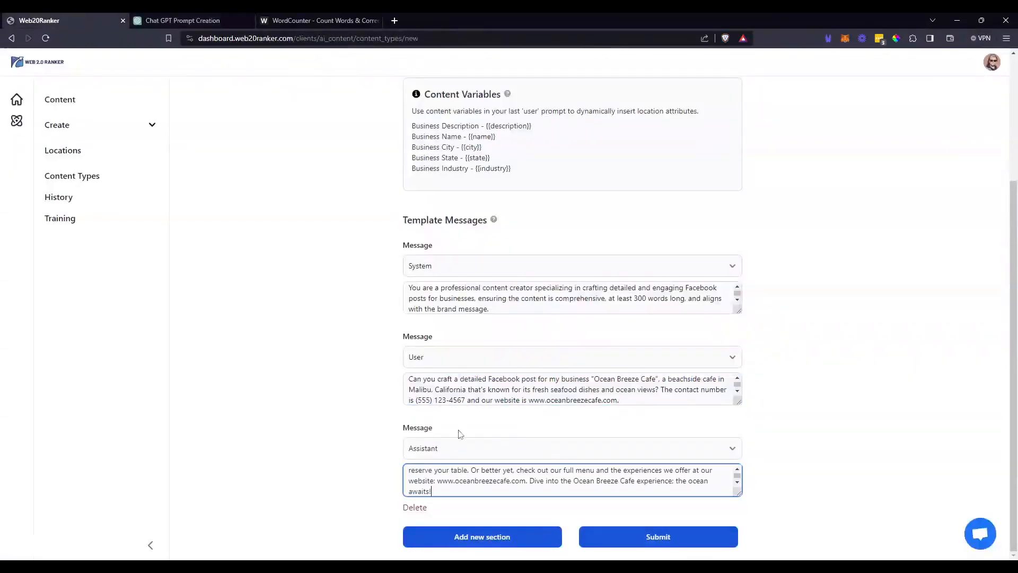
Add a fourth template message with the User role and fill it with ChatGPT's final USER prompt containing the variables
{"action": "left_click", "coordinate": [495, 536]}
{"action": "scroll", "coordinate": [525, 447], "scroll_direction": "down", "scroll_amount": 2}
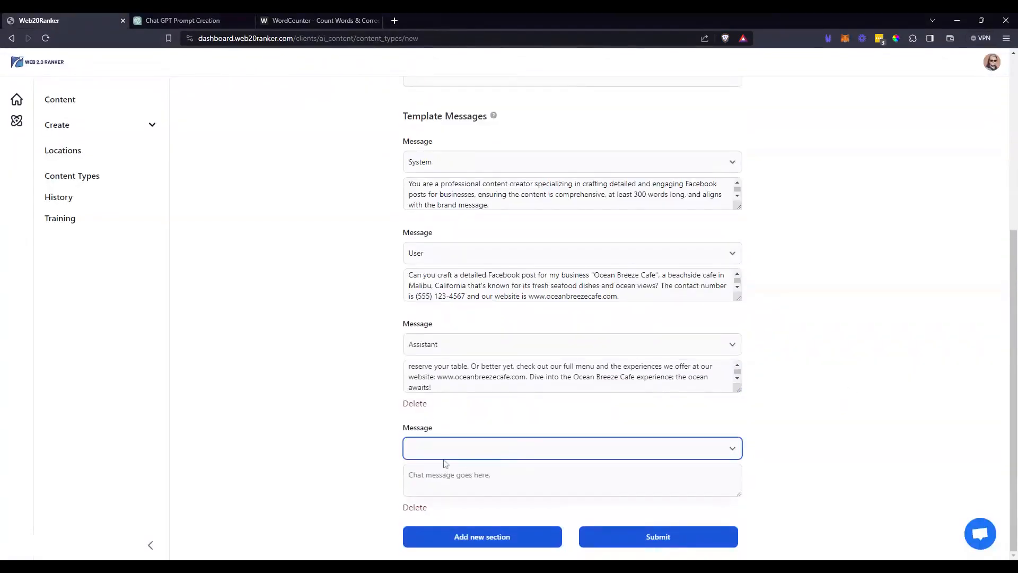
{"action": "left_click", "coordinate": [461, 470]}
{"action": "left_click", "coordinate": [179, 19]}
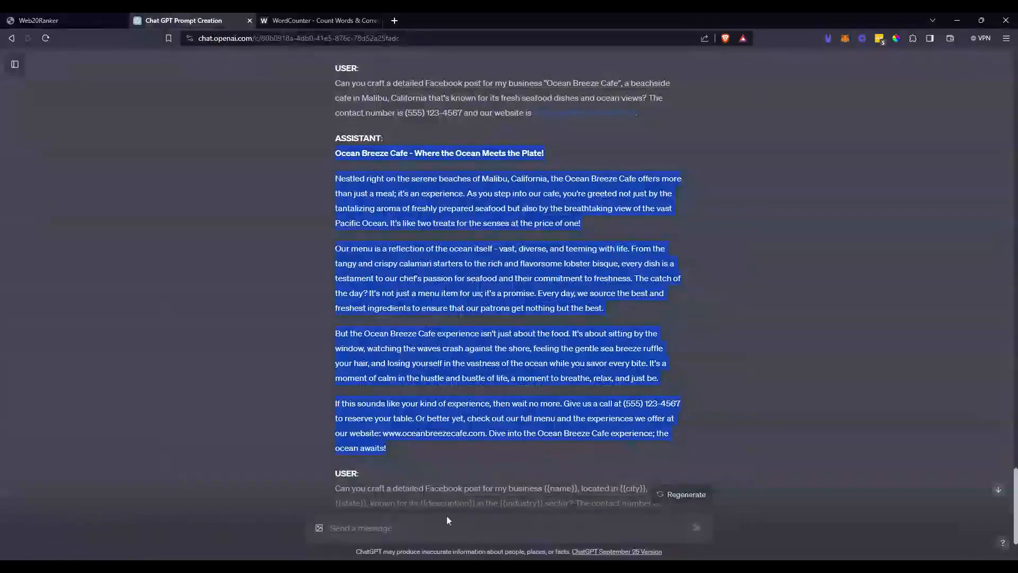
{"action": "scroll", "coordinate": [447, 519], "scroll_direction": "down", "scroll_amount": 2}
{"action": "left_click_drag", "start_coordinate": [504, 413], "coordinate": [334, 382]}
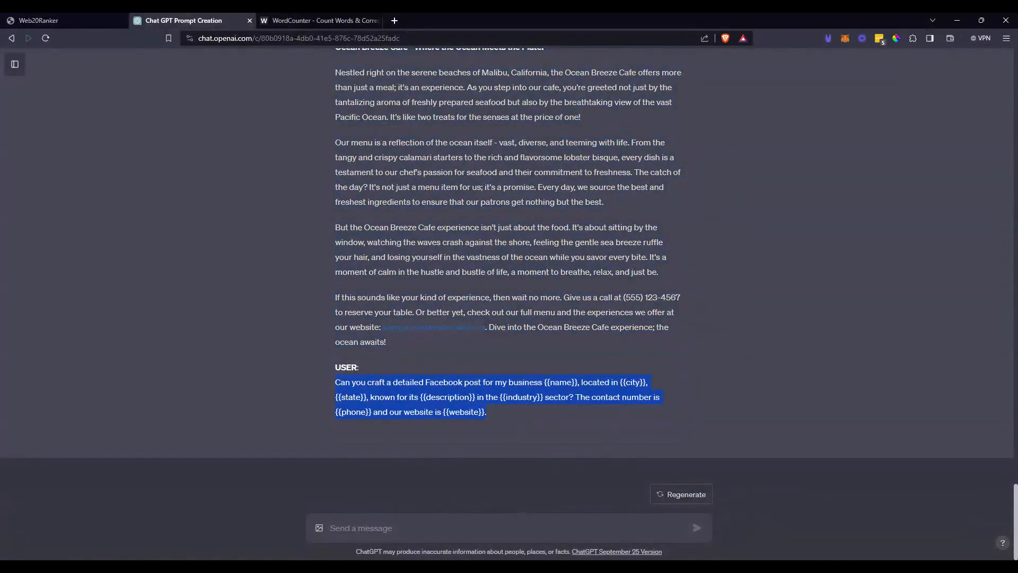
{"action": "key", "text": "ctrl+c"}
{"action": "left_click", "coordinate": [39, 20]}
{"action": "left_click", "coordinate": [530, 480]}
{"action": "key", "text": "ctrl+v"}
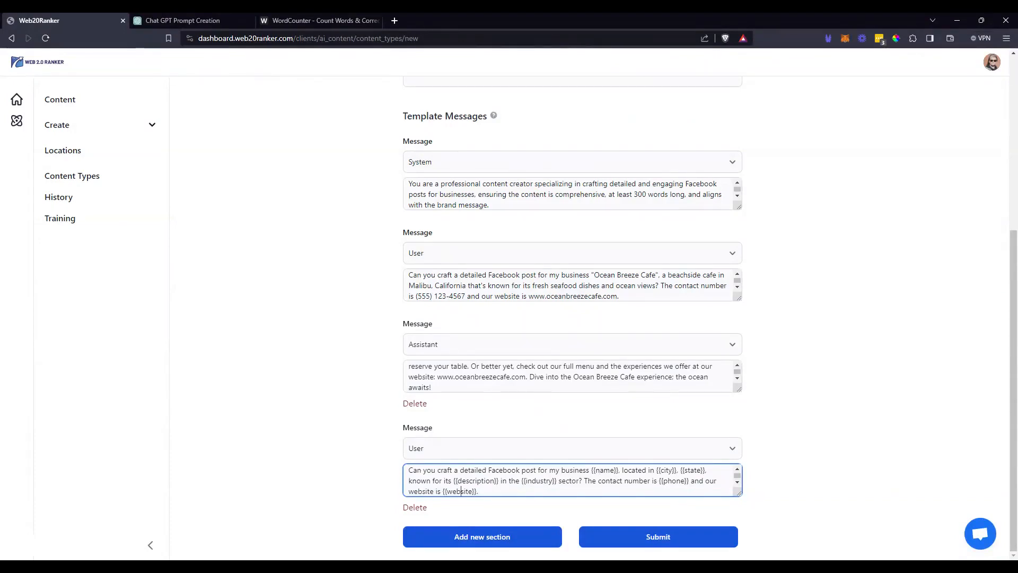
Change the phone and website variables in the last User message to {{phone:single}} and {{website:single}}
{"action": "left_click", "coordinate": [685, 481]}
{"action": "type", "text": ":single"}
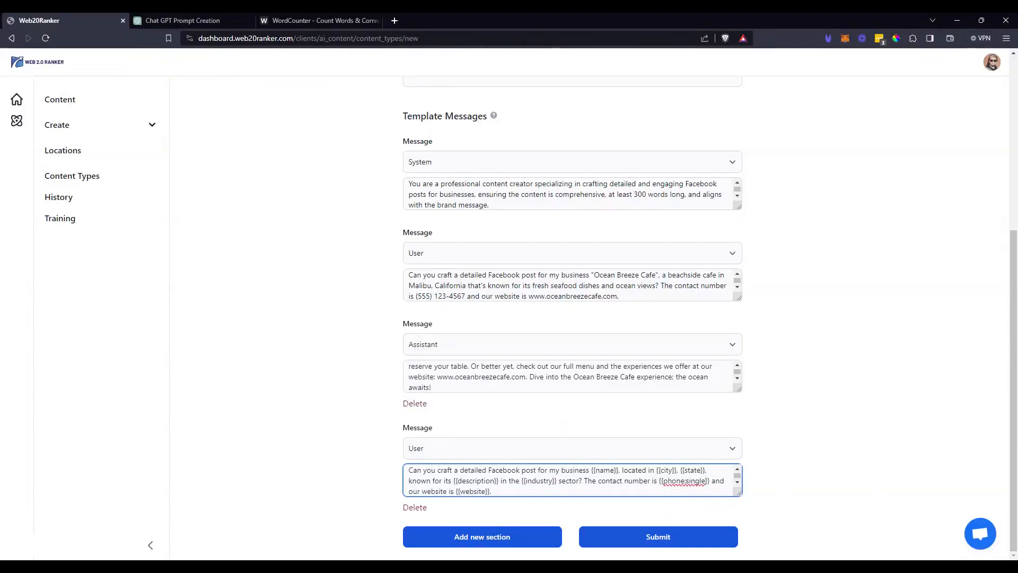
{"action": "left_click", "coordinate": [485, 492]}
{"action": "type", "text": ":single"}
Review the Facebook Post content type from its name to its template messages and submit it
{"action": "scroll", "coordinate": [849, 432], "scroll_direction": "up", "scroll_amount": 5}
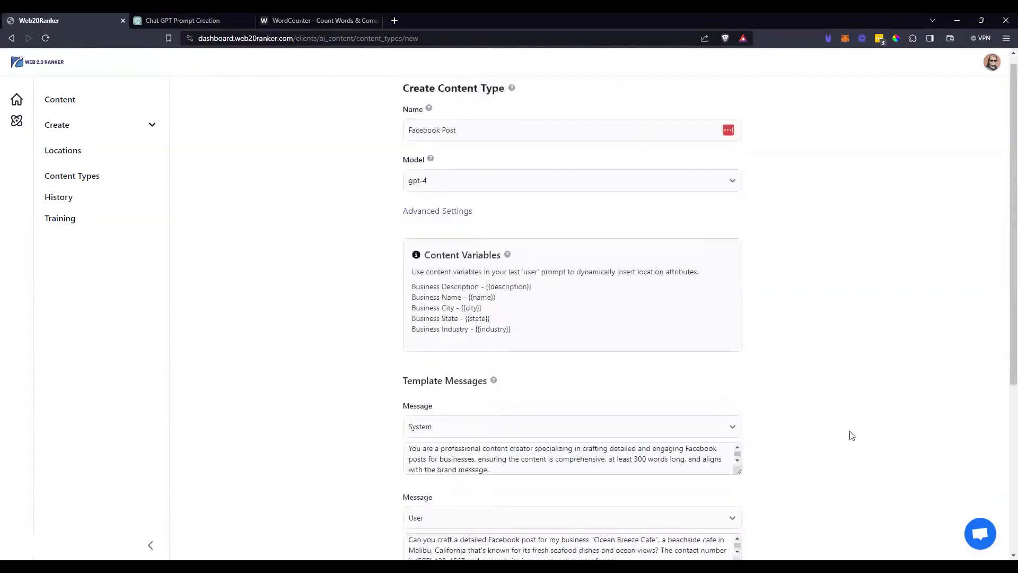
{"action": "scroll", "coordinate": [848, 438], "scroll_direction": "down", "scroll_amount": 5}
{"action": "left_click", "coordinate": [688, 536]}
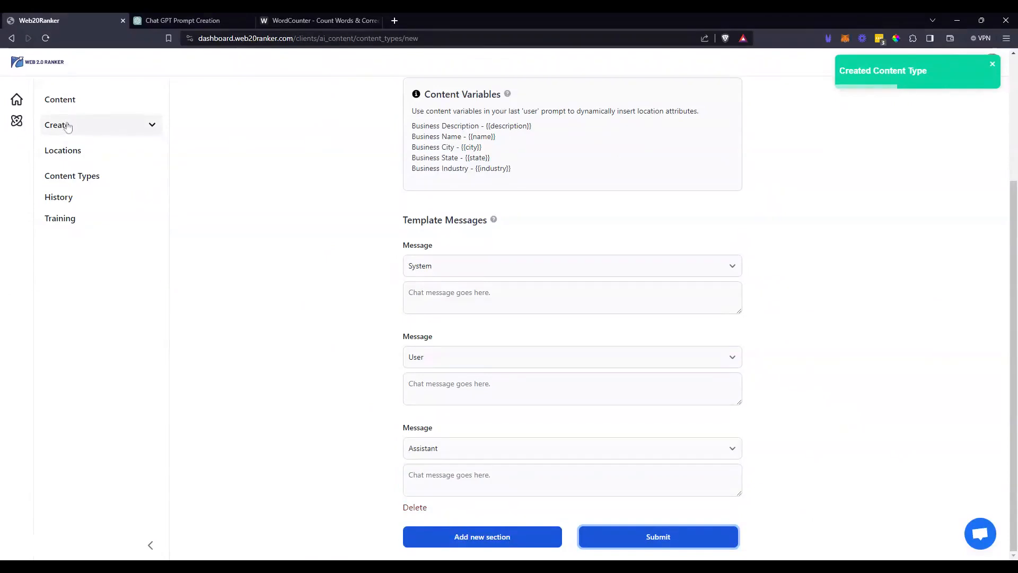
Open the Mr. Plumber location and start creating content with the custom Facebook Post template
{"action": "left_click", "coordinate": [82, 150]}
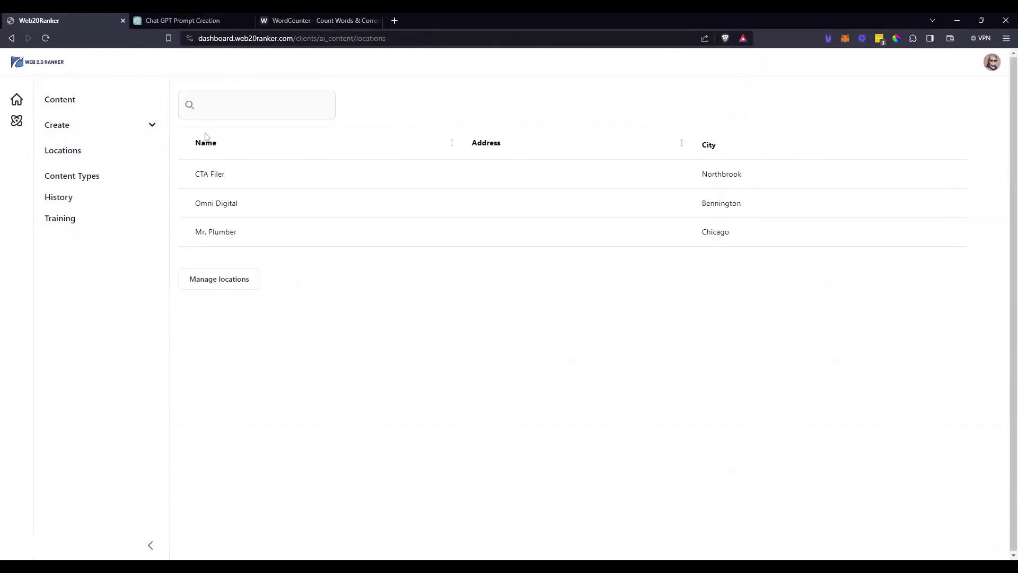
{"action": "left_click", "coordinate": [225, 234]}
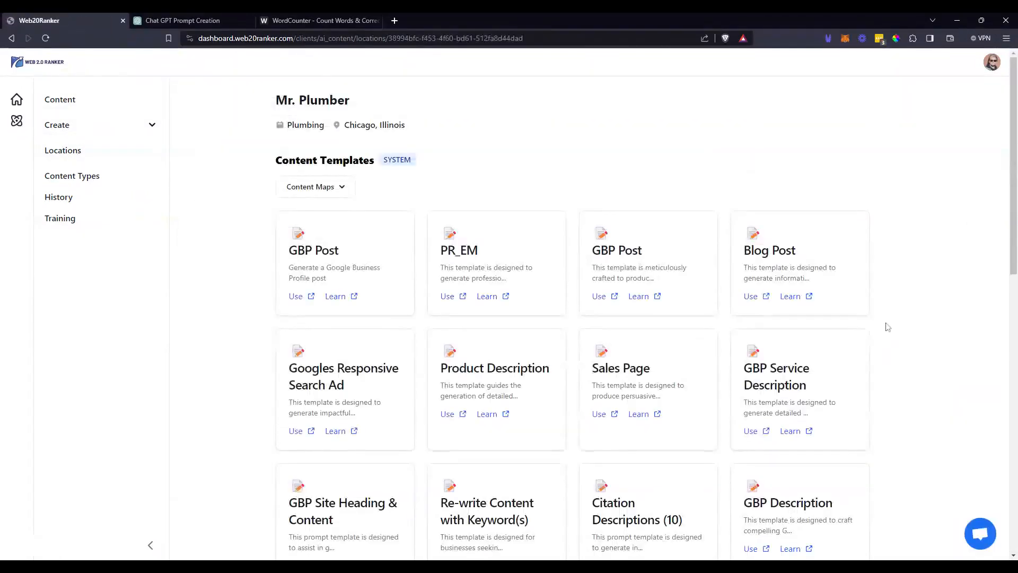
{"action": "scroll", "coordinate": [740, 245], "scroll_direction": "down", "scroll_amount": 9}
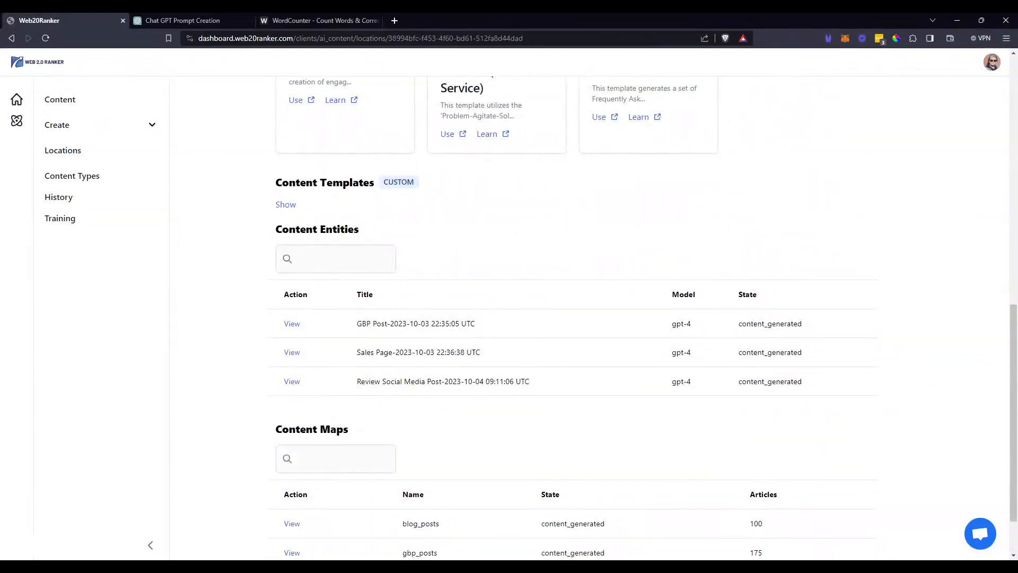
{"action": "left_click", "coordinate": [292, 207]}
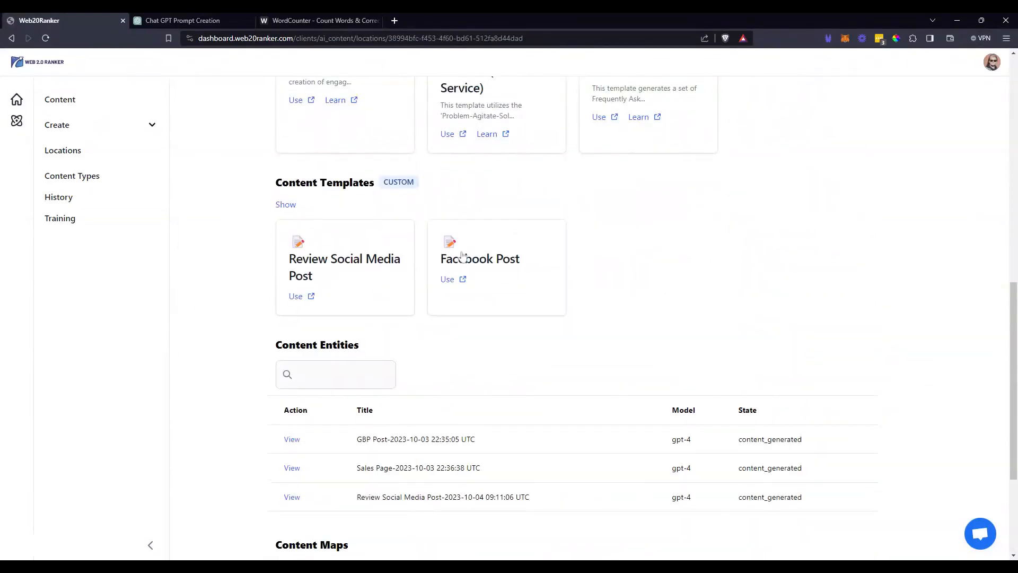
{"action": "left_click", "coordinate": [448, 281]}
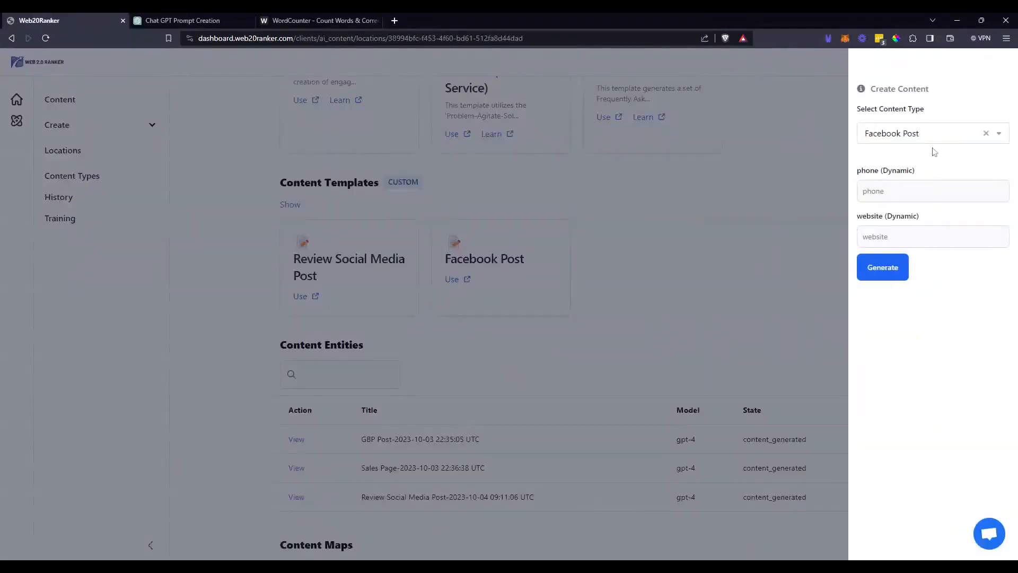
Fill in the business phone number, set the website to omnidigital.com and generate the Facebook post
{"action": "left_click", "coordinate": [910, 185]}
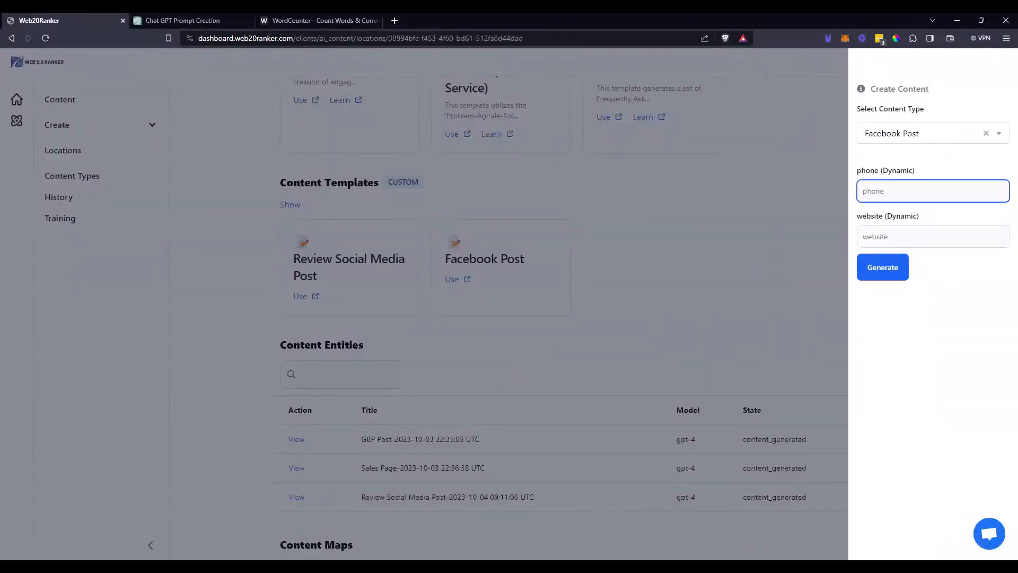
{"action": "type", "text": "555/555-5"}
{"action": "key", "text": "BackSpace"}
{"action": "type", "text": "-"}
{"action": "key", "text": "Tab"}
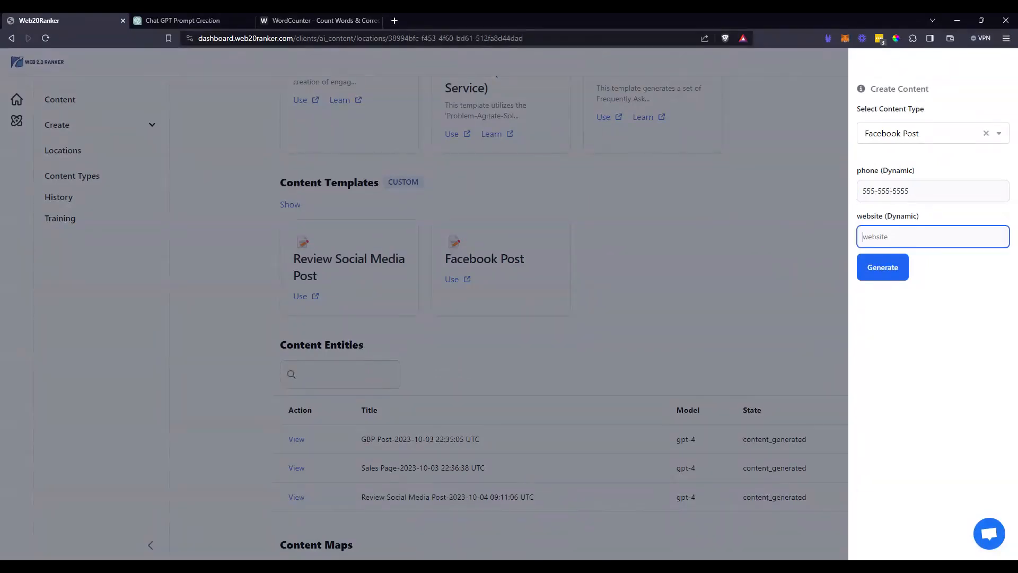
{"action": "type", "text": "omnidigital.com"}
{"action": "left_click", "coordinate": [893, 269]}
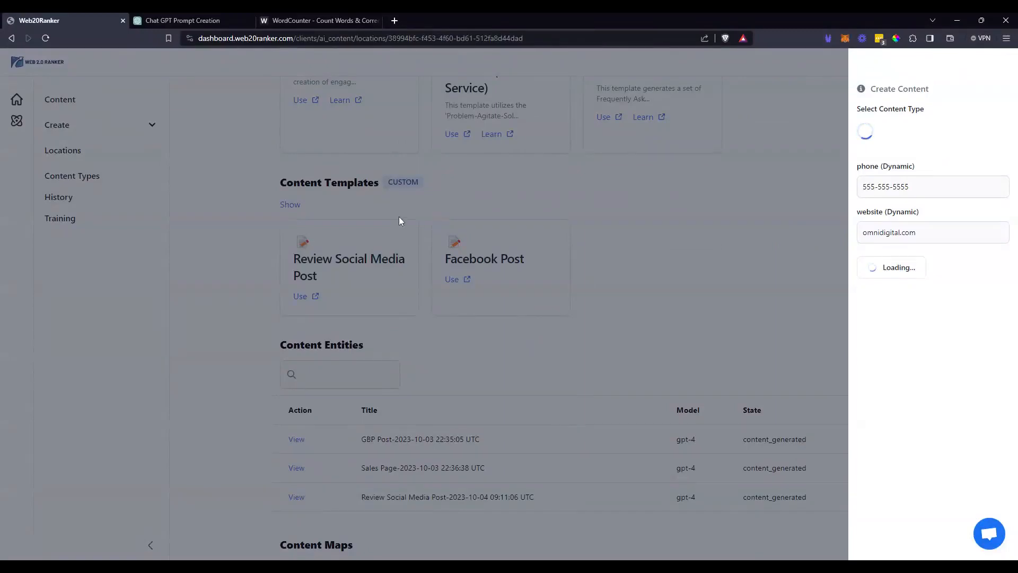
Switch to ChatGPT and compare the original prompt set's contact placeholders and hashtags with the revised version
{"action": "left_click", "coordinate": [183, 20]}
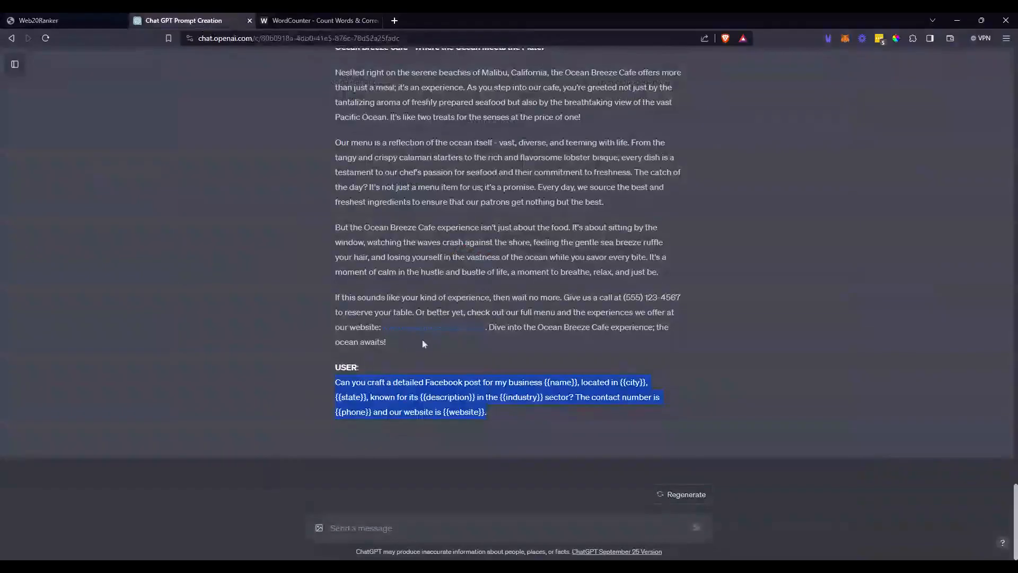
{"action": "scroll", "coordinate": [422, 340], "scroll_direction": "up", "scroll_amount": 5}
{"action": "scroll", "coordinate": [673, 397], "scroll_direction": "up", "scroll_amount": 5}
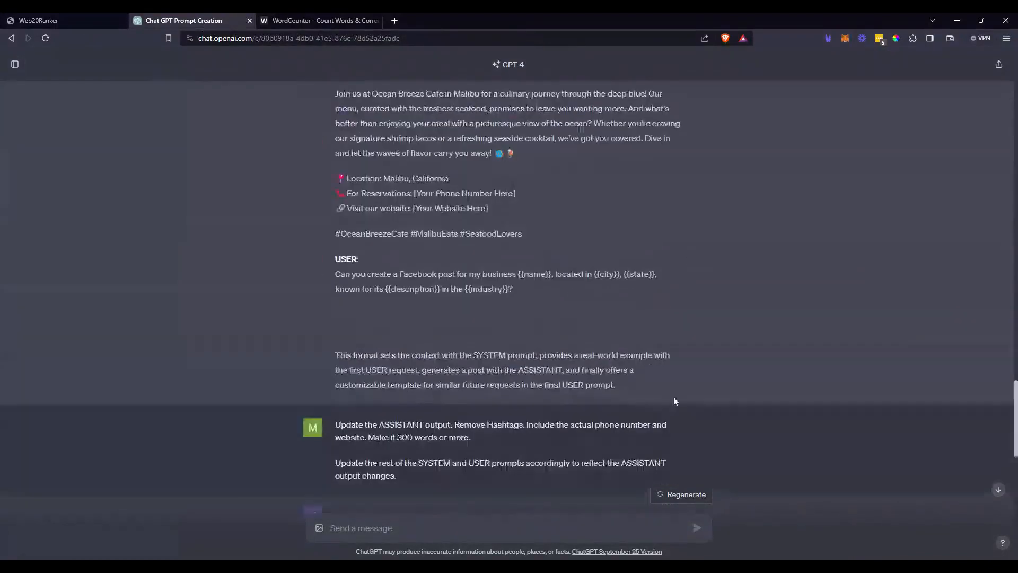
{"action": "scroll", "coordinate": [691, 396], "scroll_direction": "up", "scroll_amount": 3}
{"action": "scroll", "coordinate": [489, 357], "scroll_direction": "down", "scroll_amount": 4}
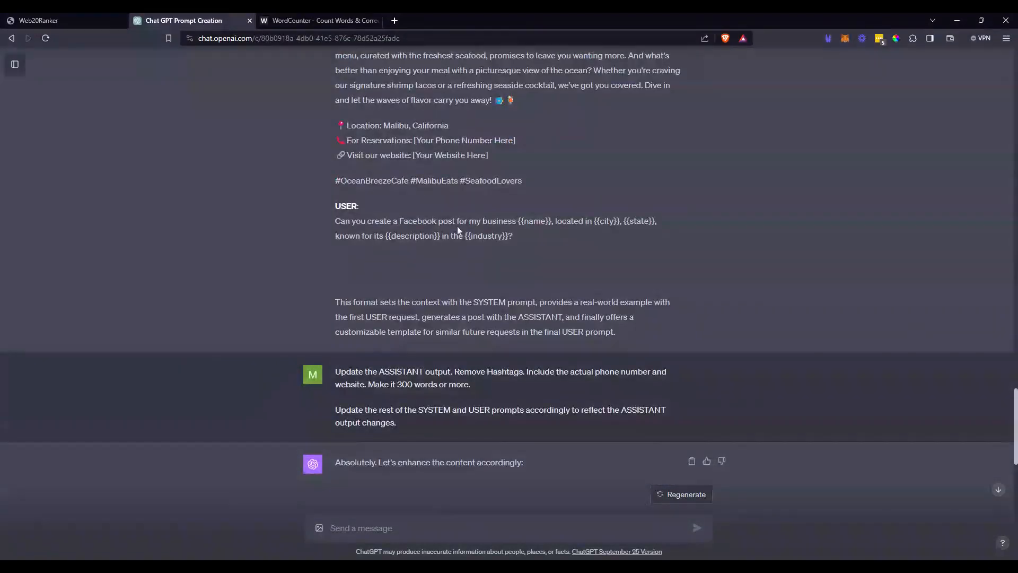
{"action": "left_click_drag", "start_coordinate": [331, 184], "coordinate": [320, 140]}
{"action": "scroll", "coordinate": [411, 358], "scroll_direction": "down", "scroll_amount": 10}
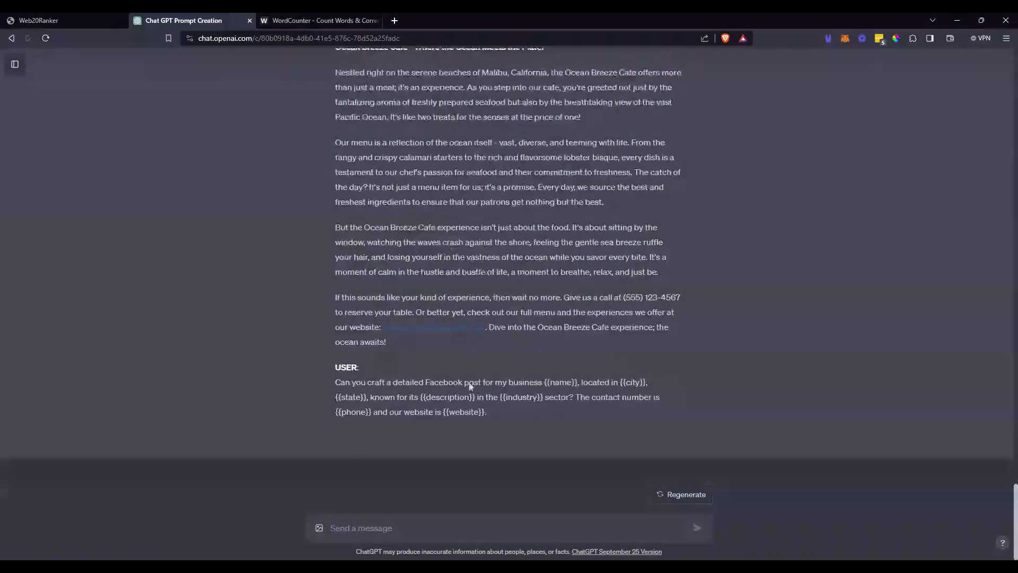
Return to Web20Ranker and examine the headline and text of the generated Mr. Plumber Facebook post
{"action": "left_click", "coordinate": [63, 20]}
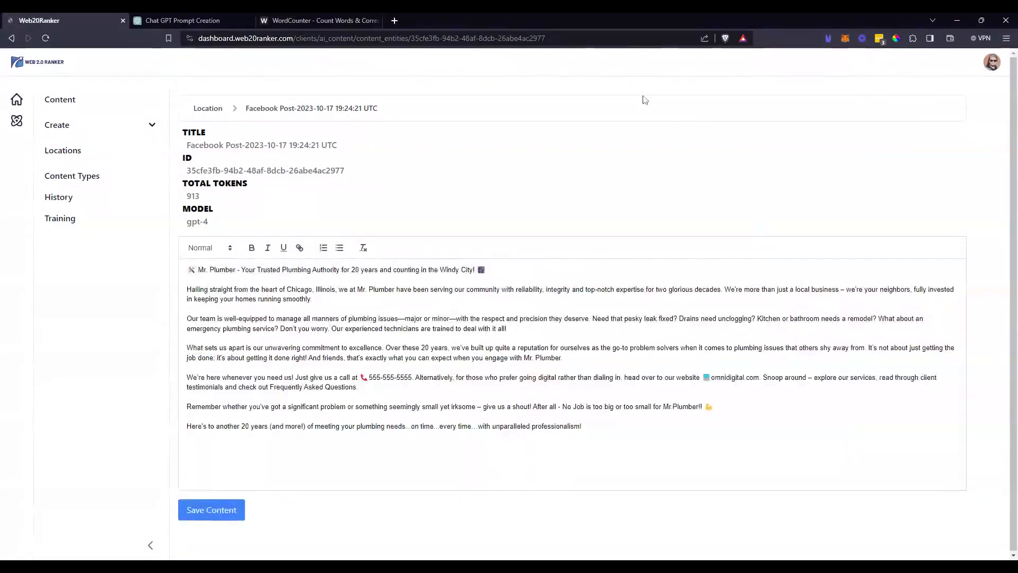
{"action": "left_click_drag", "start_coordinate": [488, 270], "coordinate": [186, 269]}
{"action": "left_click", "coordinate": [186, 270]}
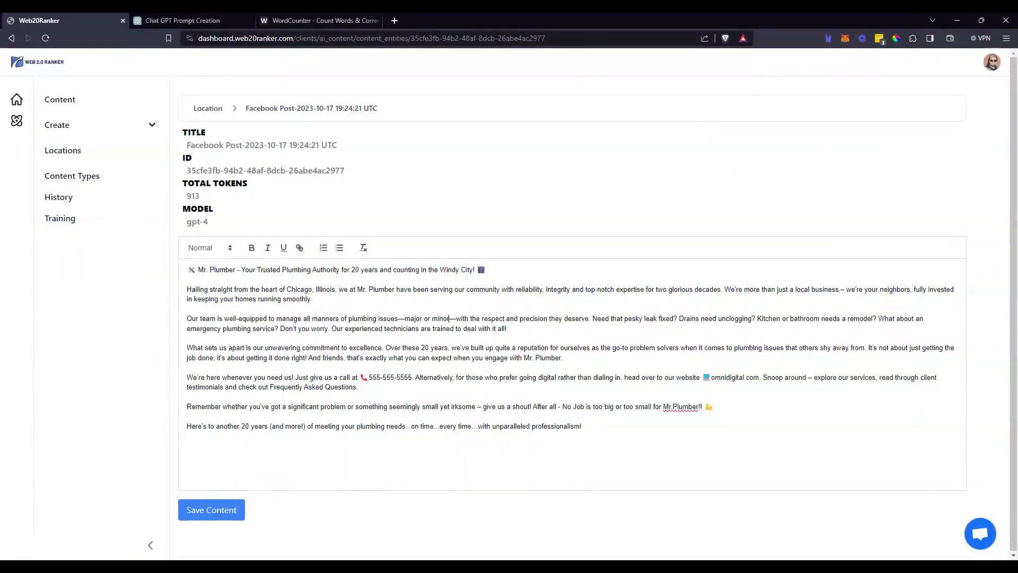
Reread the revised SYSTEM and USER prompts in ChatGPT and compare them with the generated post in Web20Ranker
{"action": "left_click", "coordinate": [319, 19]}
{"action": "left_click", "coordinate": [160, 19]}
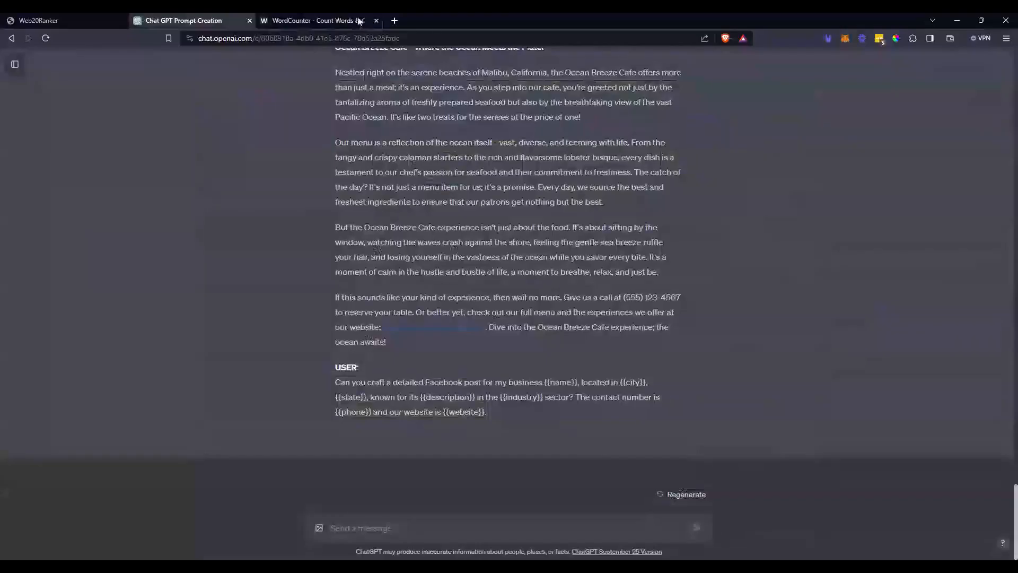
{"action": "scroll", "coordinate": [509, 297], "scroll_direction": "up", "scroll_amount": 6}
{"action": "left_click_drag", "start_coordinate": [389, 289], "coordinate": [603, 309]}
{"action": "left_click_drag", "start_coordinate": [364, 225], "coordinate": [541, 240]}
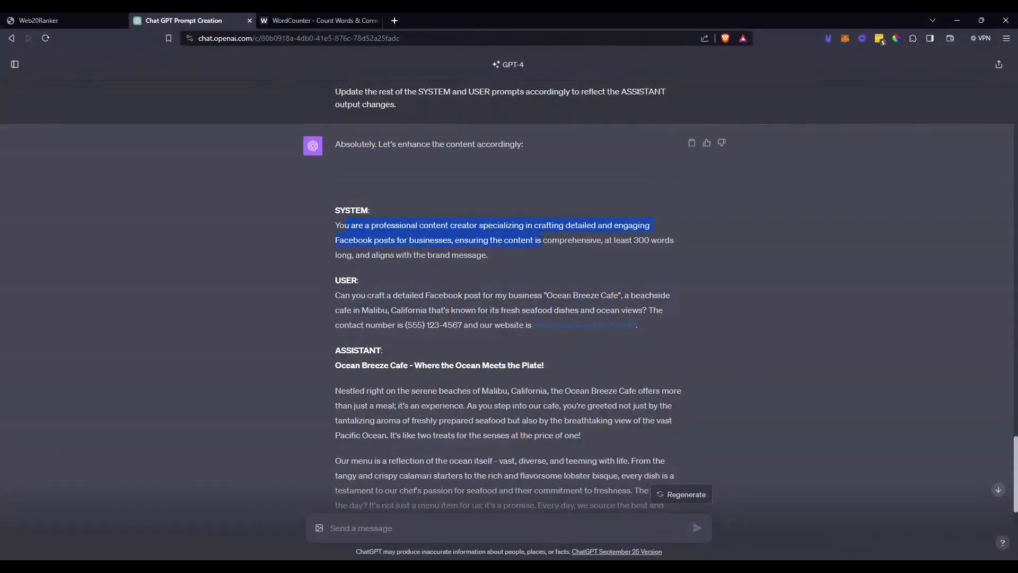
{"action": "left_click_drag", "start_coordinate": [483, 295], "coordinate": [880, 333]}
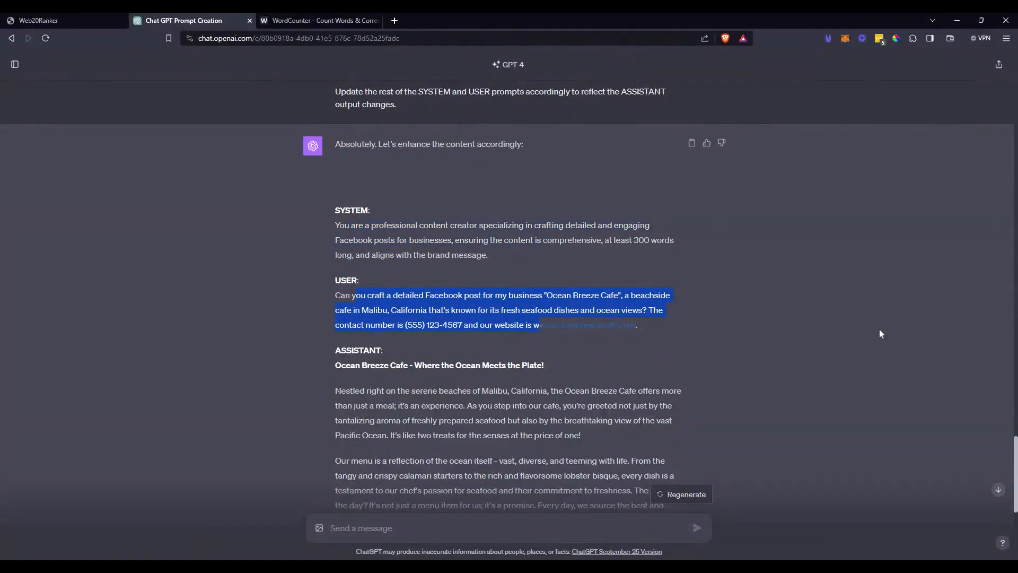
{"action": "left_click", "coordinate": [479, 276]}
{"action": "scroll", "coordinate": [561, 281], "scroll_direction": "down", "scroll_amount": 6}
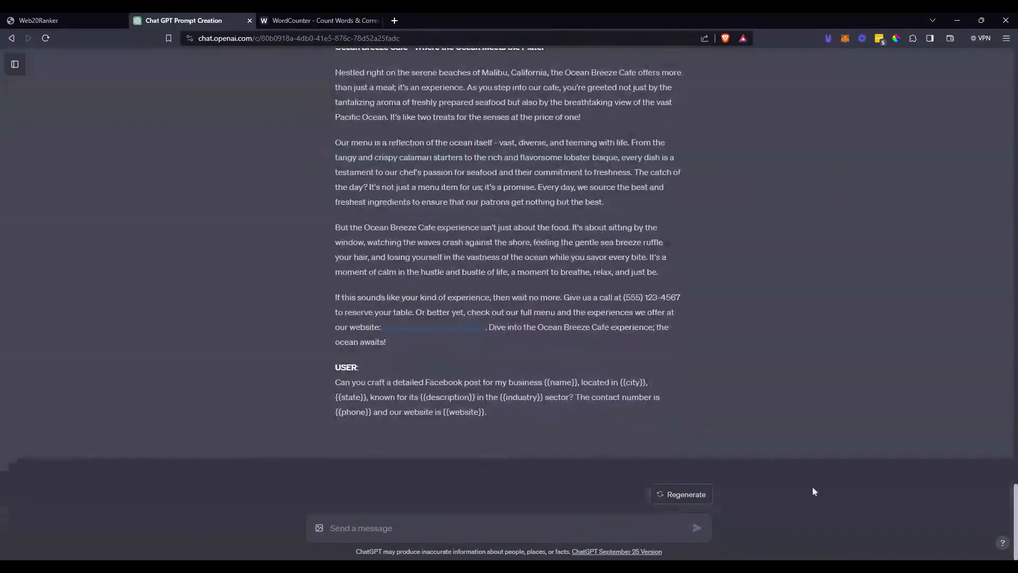
{"action": "left_click", "coordinate": [26, 18]}
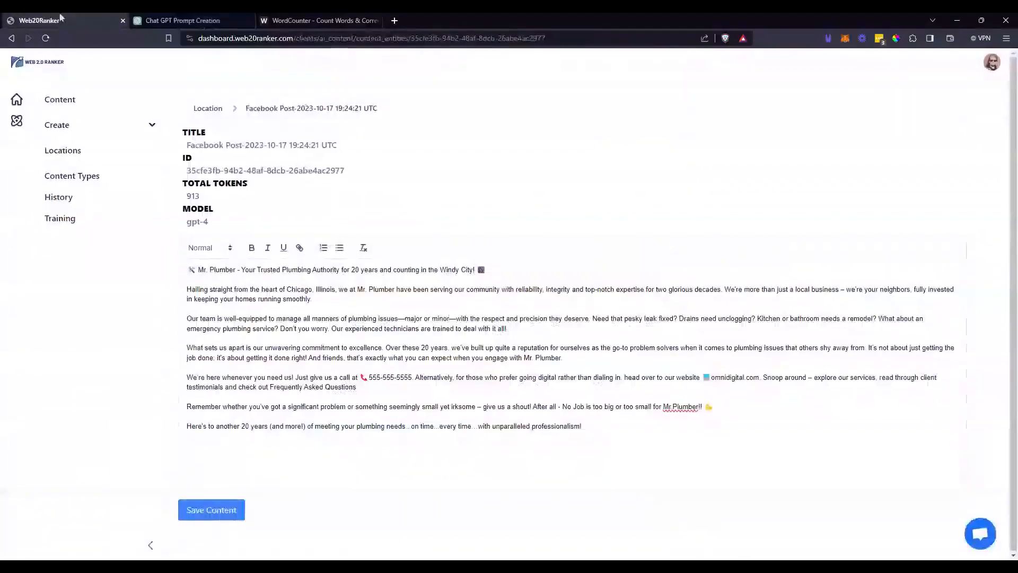
{"action": "left_click", "coordinate": [449, 318]}
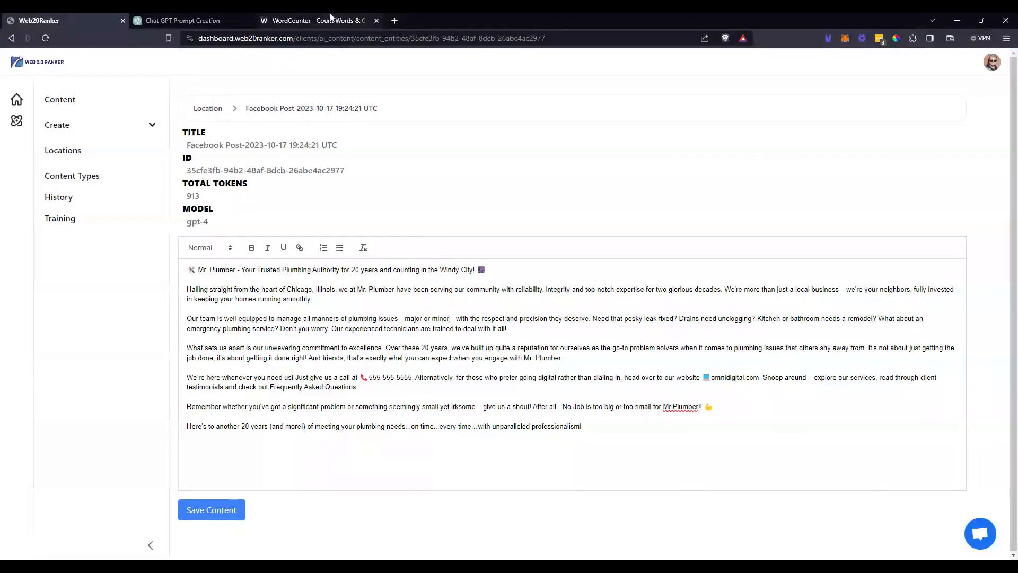
Switch to the ChatGPT prompt conversation and draft the message "Update the ASSISTANT with relevant emojis that engage the reader."
{"action": "left_click", "coordinate": [241, 20]}
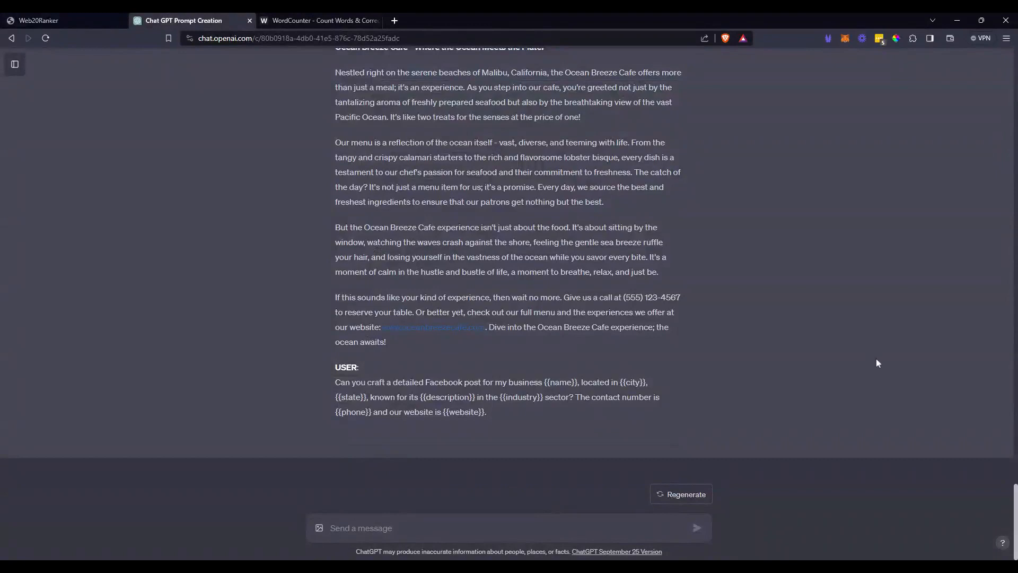
{"action": "type", "text": "Update the"}
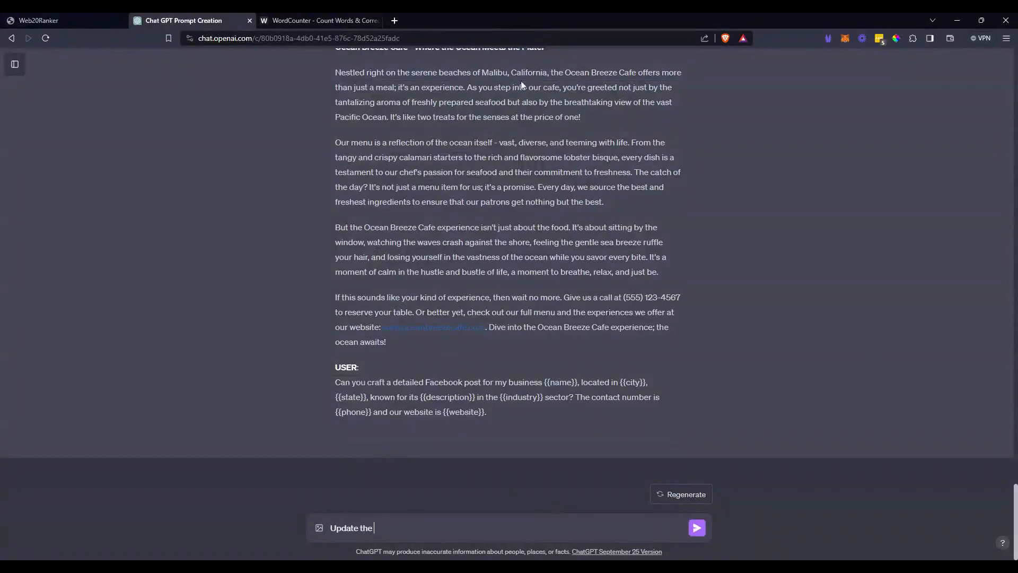
{"action": "scroll", "coordinate": [522, 85], "scroll_direction": "up", "scroll_amount": 2}
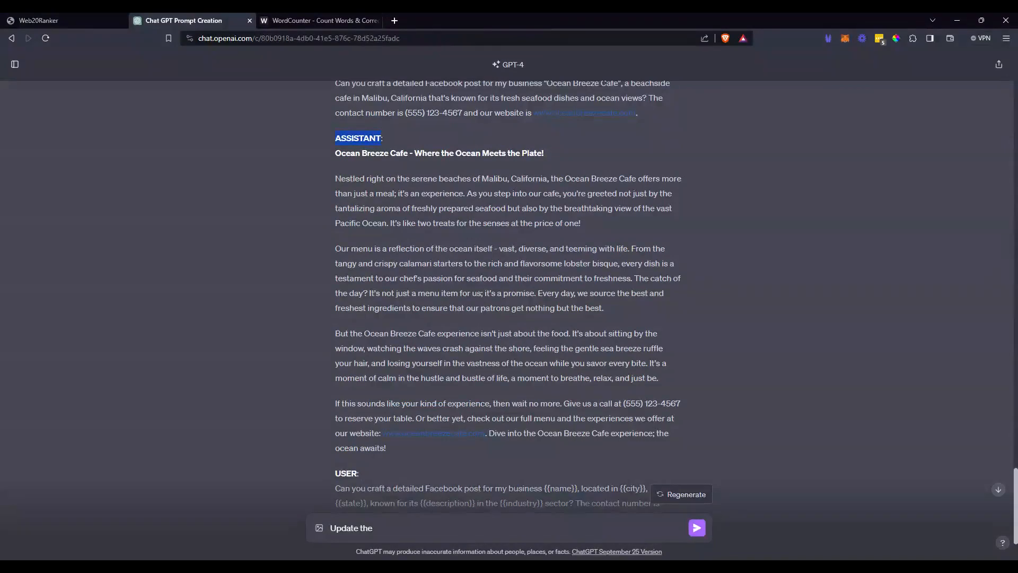
{"action": "left_click", "coordinate": [432, 527]}
{"action": "type", "text": "ASSISTANT"}
{"action": "type", "text": "with relevant emo"}
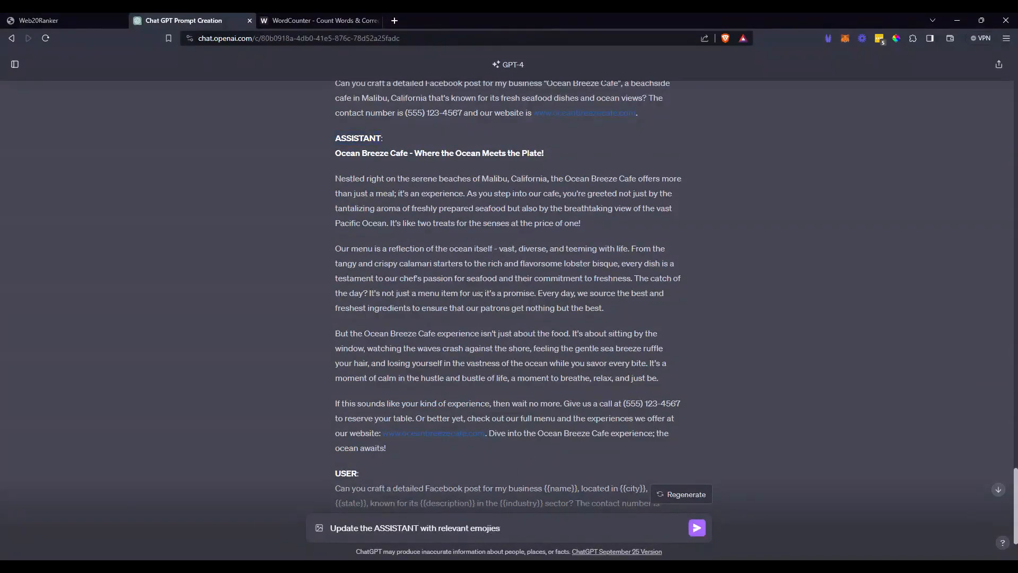
{"action": "type", "text": "jies that engavge the reader. Make the"}
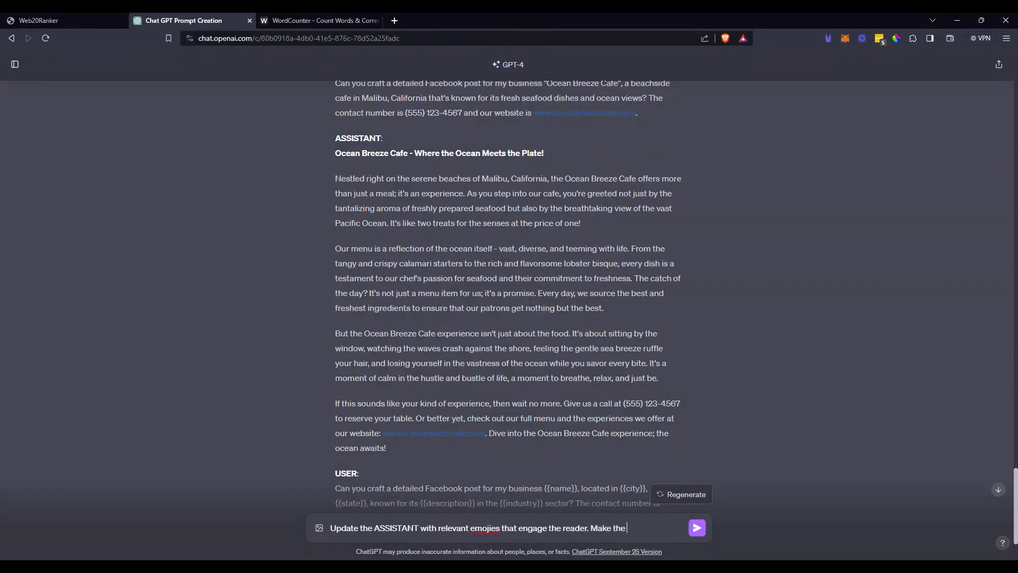
{"action": "type", "text": " content more spa"}
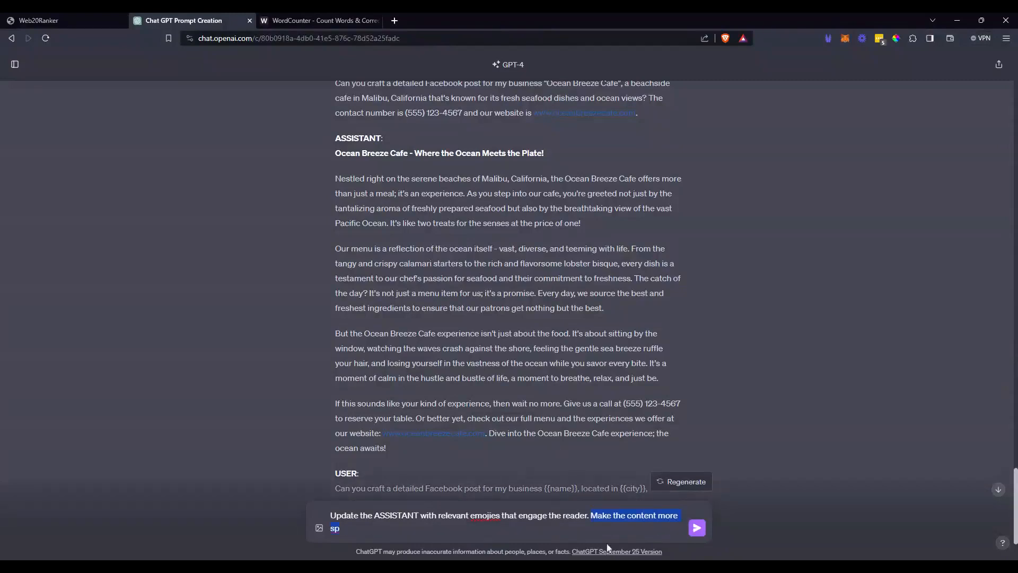
{"action": "key", "text": "BackSpace"}
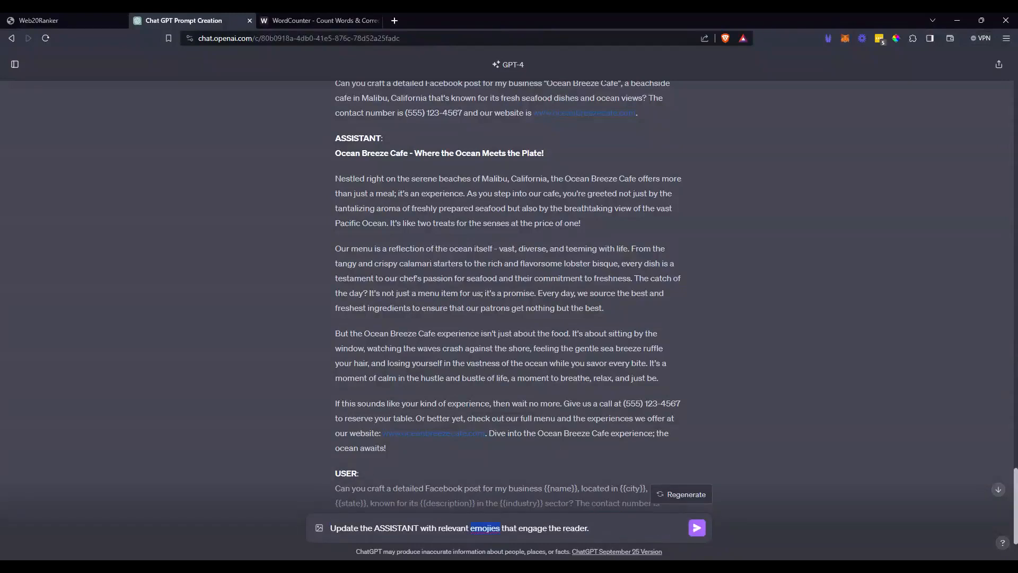
{"action": "type", "text": "emojis"}
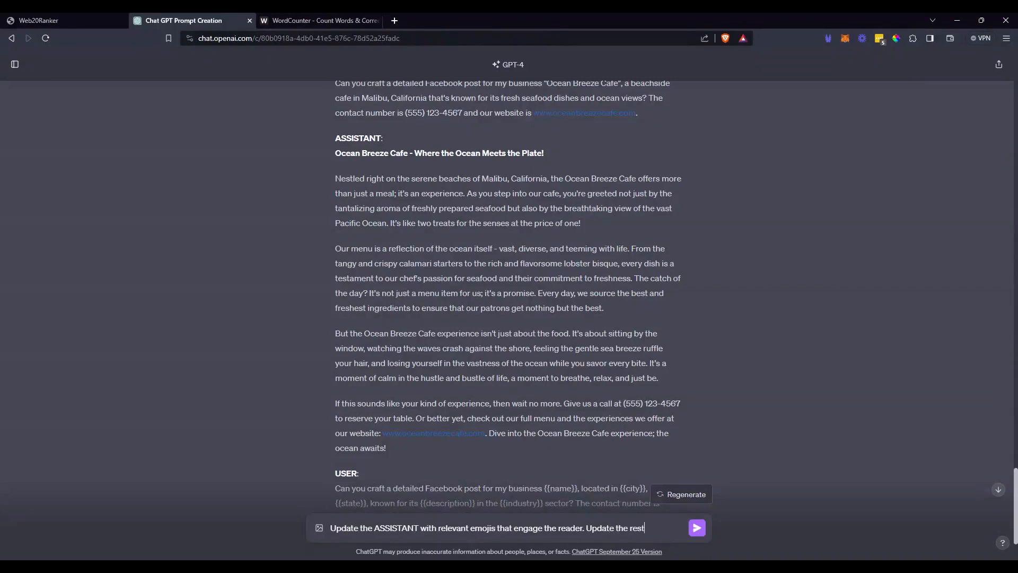
Add a request to update the rest of the USER prompts to reflect this change and ensure emojis are used, and send it
{"action": "type", "text": "e [pro"}
{"action": "type", "text": "SER pompts as"}
{"action": "key", "text": "Left"}
{"action": "key", "text": "Left"}
{"action": "type", "text": "r"}
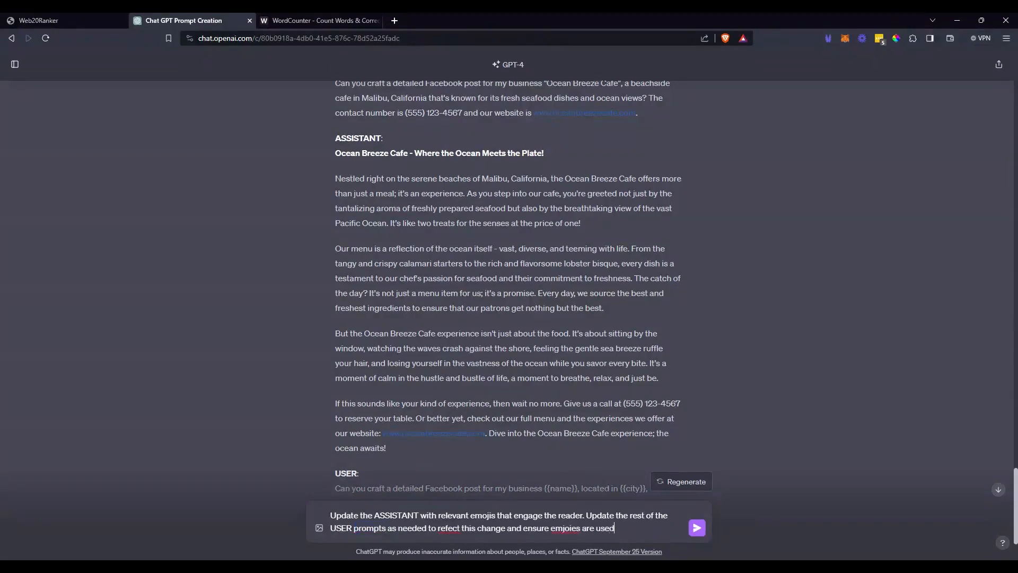
{"action": "left_click", "coordinate": [698, 528]}
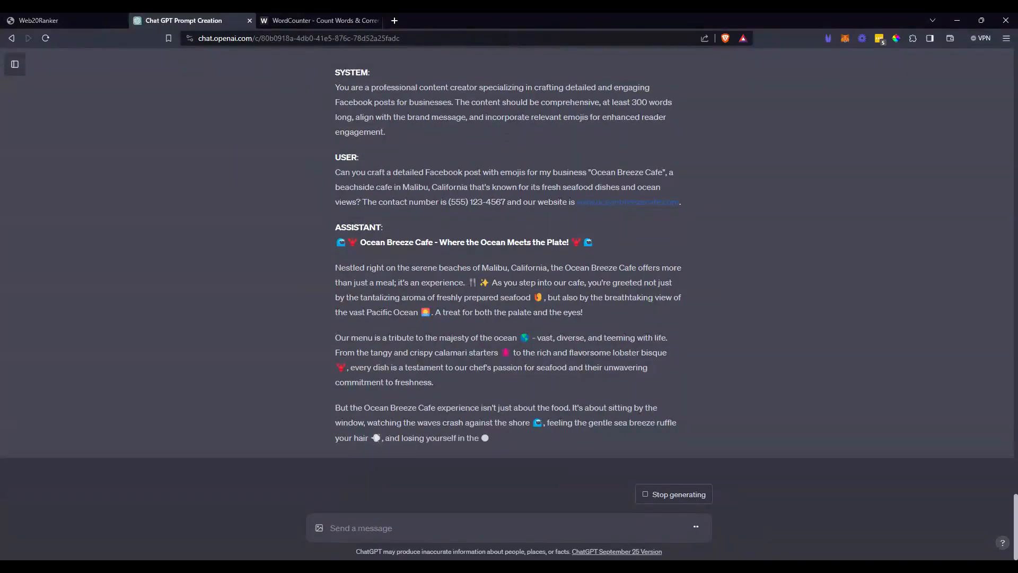
Open a second ChatGPT chat, and copy the headline and first three paragraphs of the emoji ASSISTANT post into WordCounter to check its length
{"action": "left_click", "coordinate": [394, 20]}
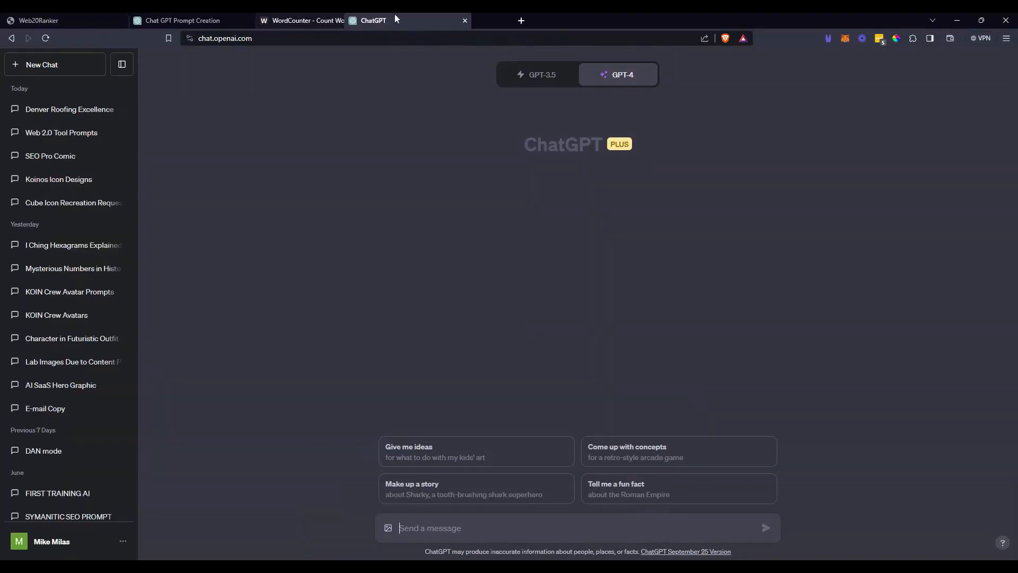
{"action": "left_click", "coordinate": [188, 20]}
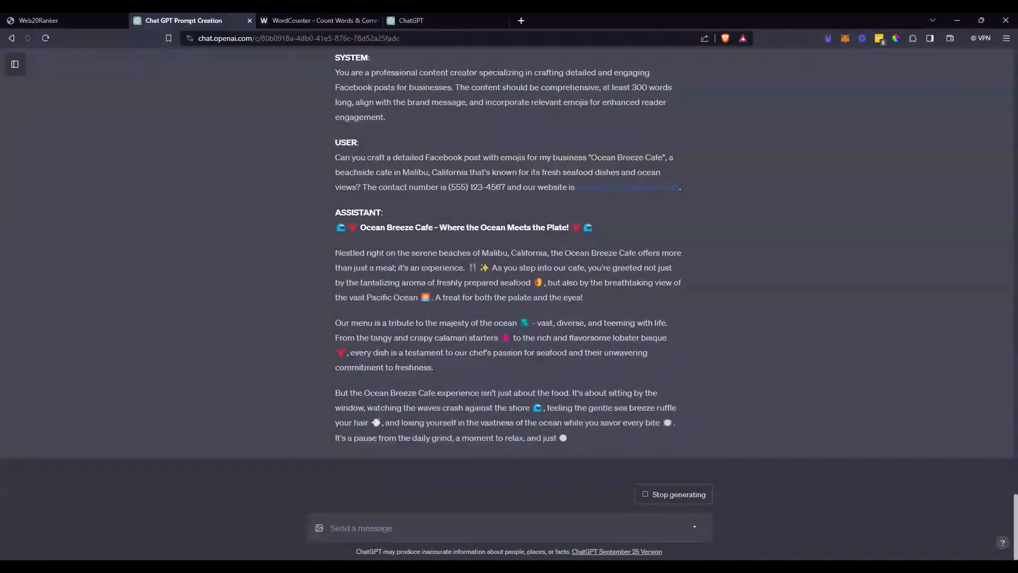
{"action": "left_click_drag", "start_coordinate": [571, 411], "coordinate": [335, 189]}
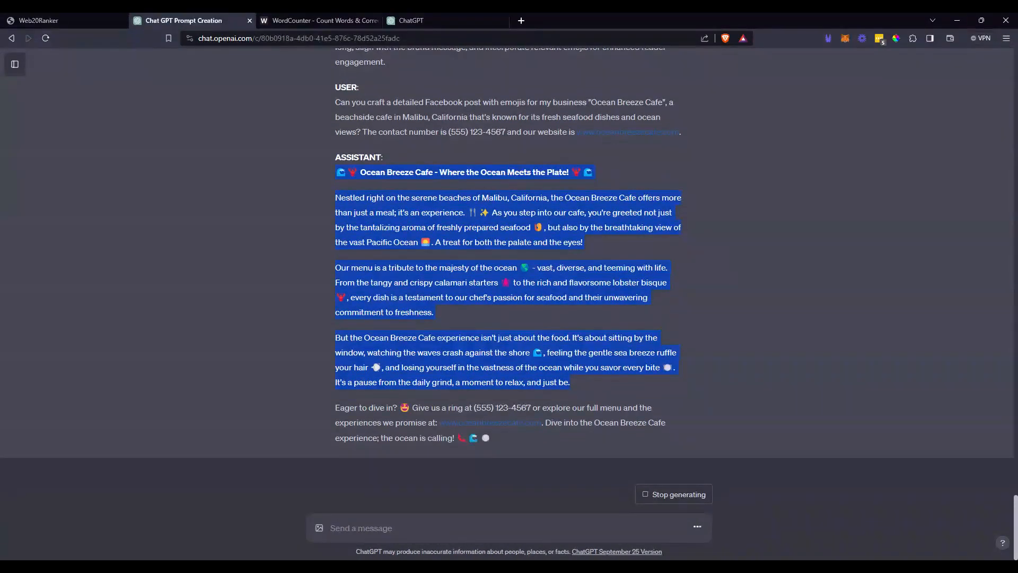
{"action": "key", "text": "ctrl+c"}
{"action": "left_click", "coordinate": [318, 20]}
{"action": "key", "text": "ctrl+a"}
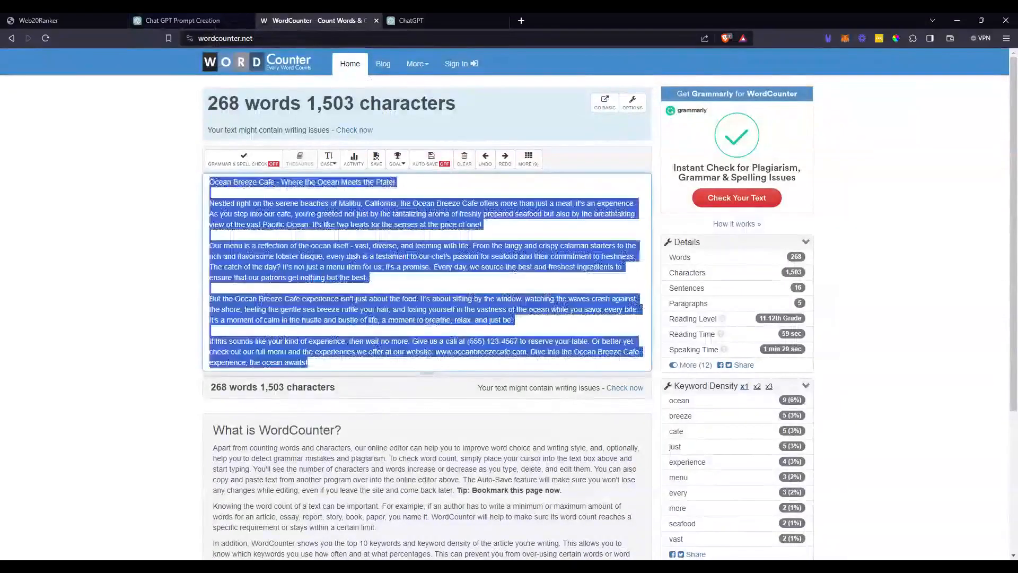
{"action": "key", "text": "ctrl+v"}
{"action": "left_click", "coordinate": [406, 235]}
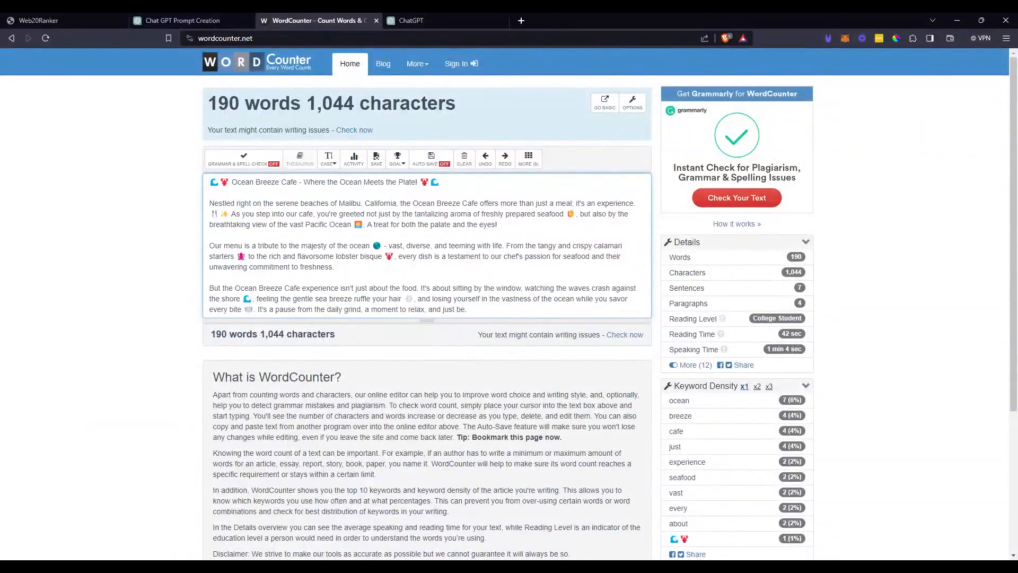
{"action": "key", "text": "ctrl+a"}
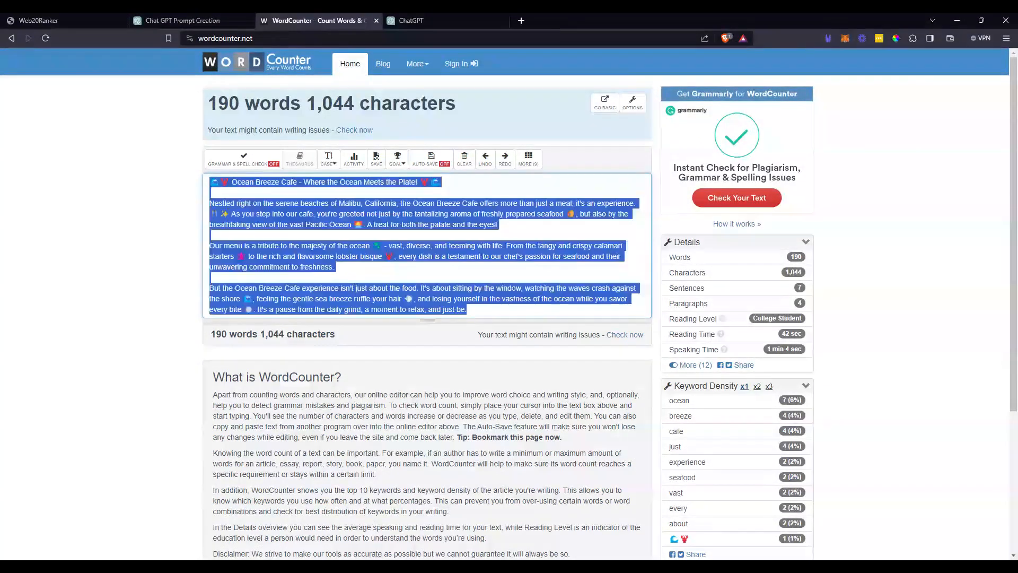
{"action": "key", "text": "ctrl+v"}
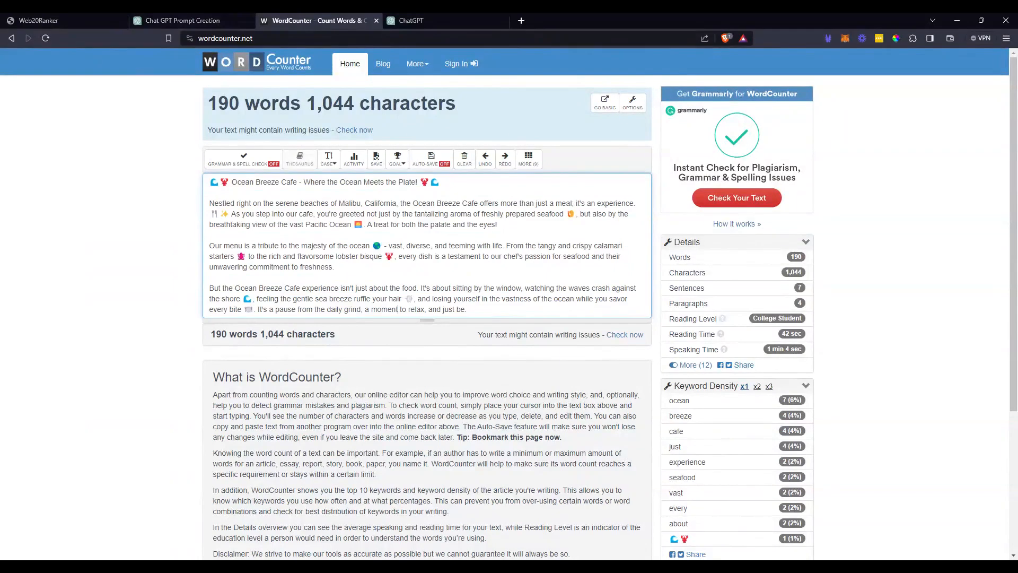
Ask ChatGPT in the new chat to increase the word count of the pasted Ocean Breeze Cafe text
{"action": "left_click", "coordinate": [450, 18]}
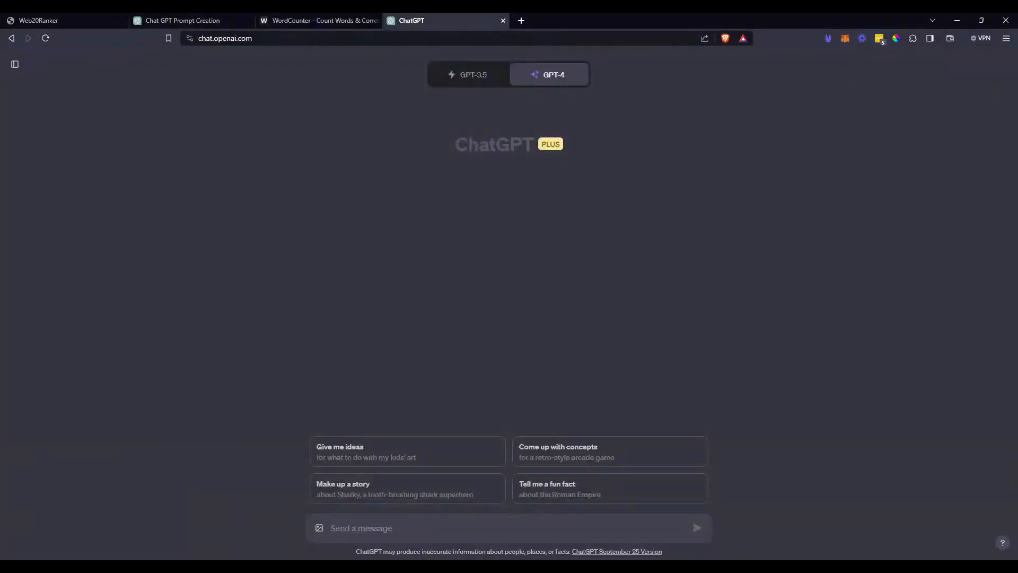
{"action": "type", "text": "Increase"}
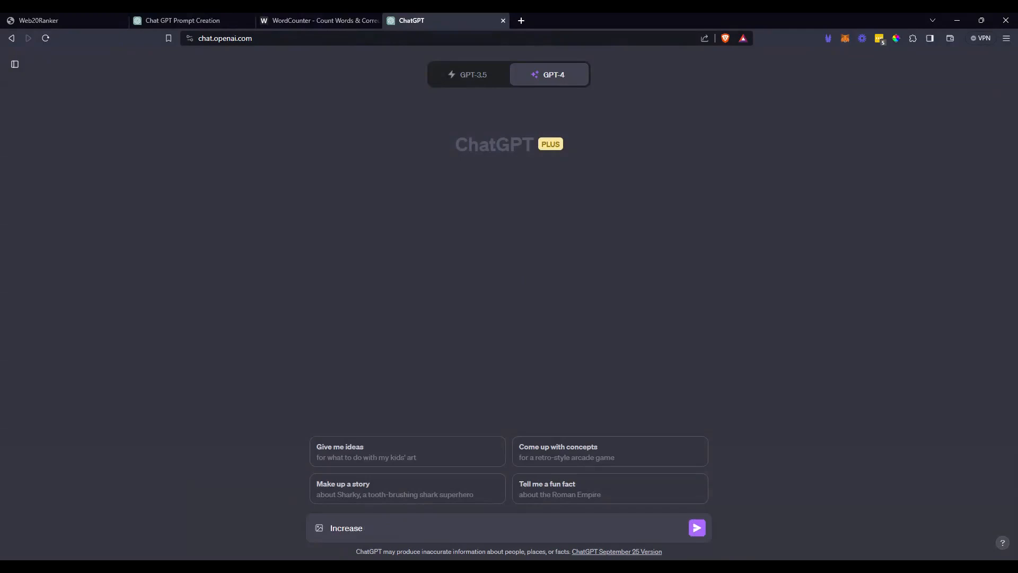
{"action": "type", "text": " this bus"}
{"action": "type", "text": "0 wo"}
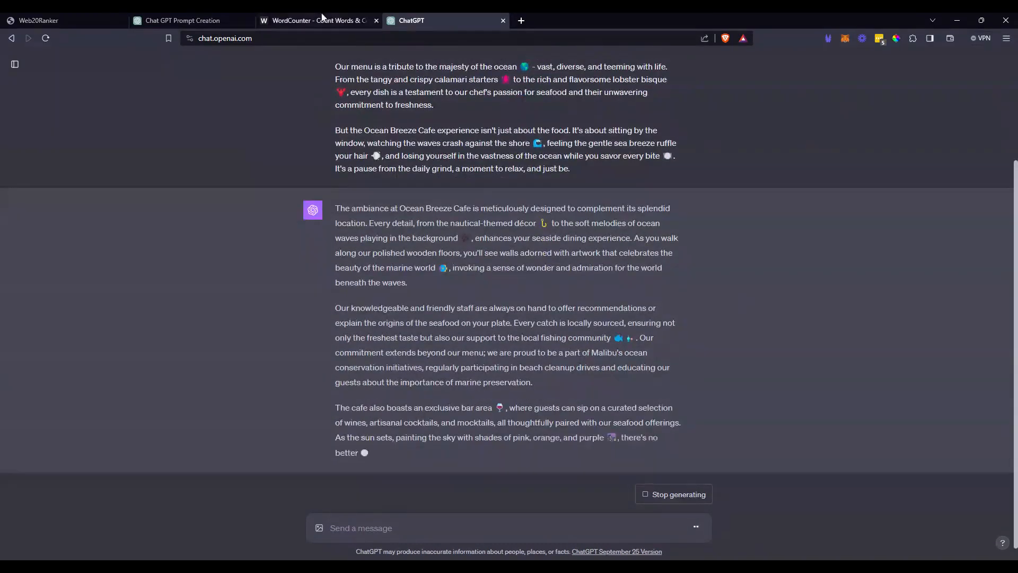
Copy the revised SYSTEM prompt from the original ChatGPT conversation and open the Facebook Post content type for editing in Web20Ranker
{"action": "left_click", "coordinate": [327, 19]}
{"action": "left_click", "coordinate": [181, 20]}
{"action": "scroll", "coordinate": [481, 338], "scroll_direction": "up", "scroll_amount": 5}
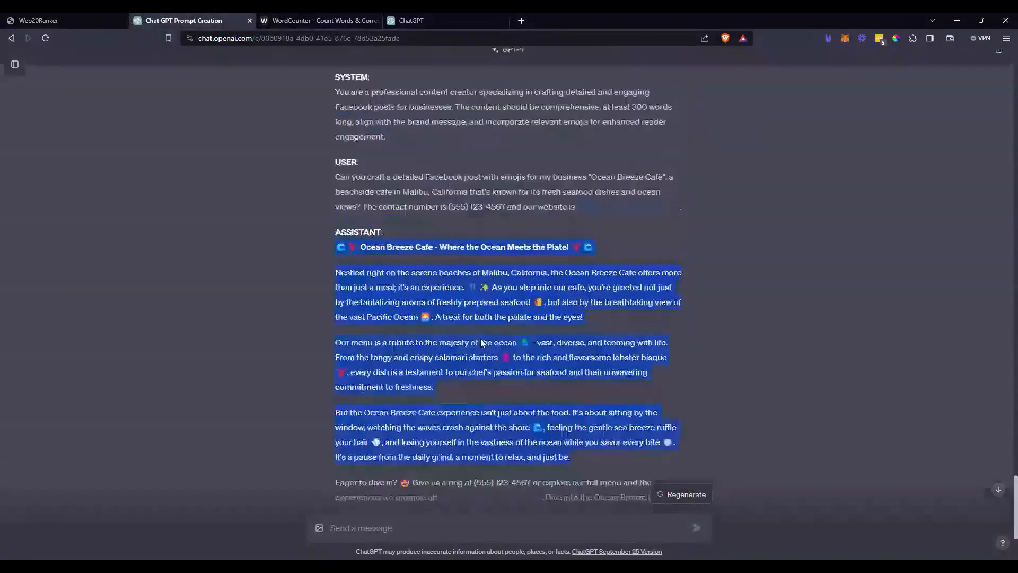
{"action": "left_click_drag", "start_coordinate": [333, 186], "coordinate": [409, 228]}
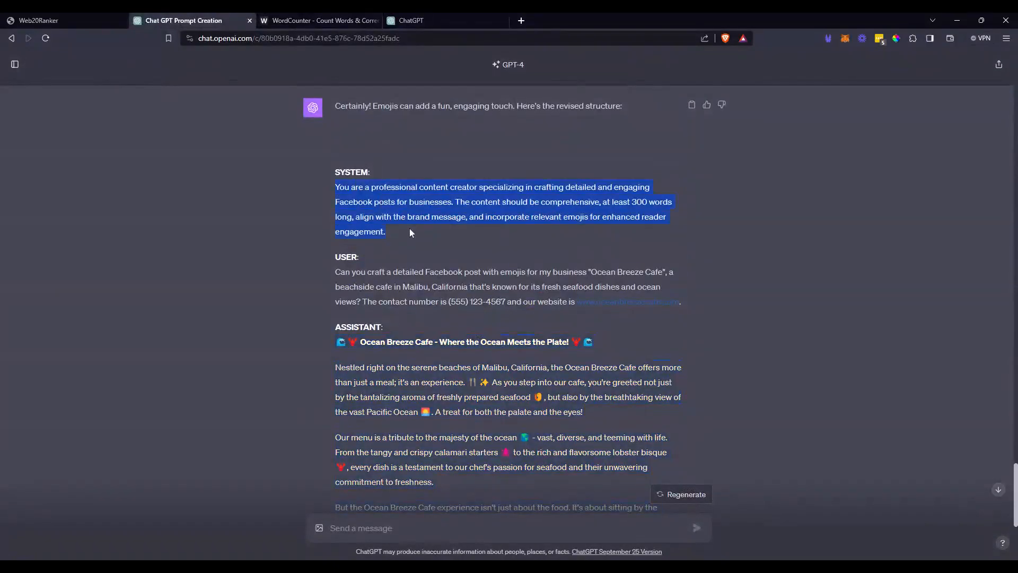
{"action": "left_click", "coordinate": [120, 19]}
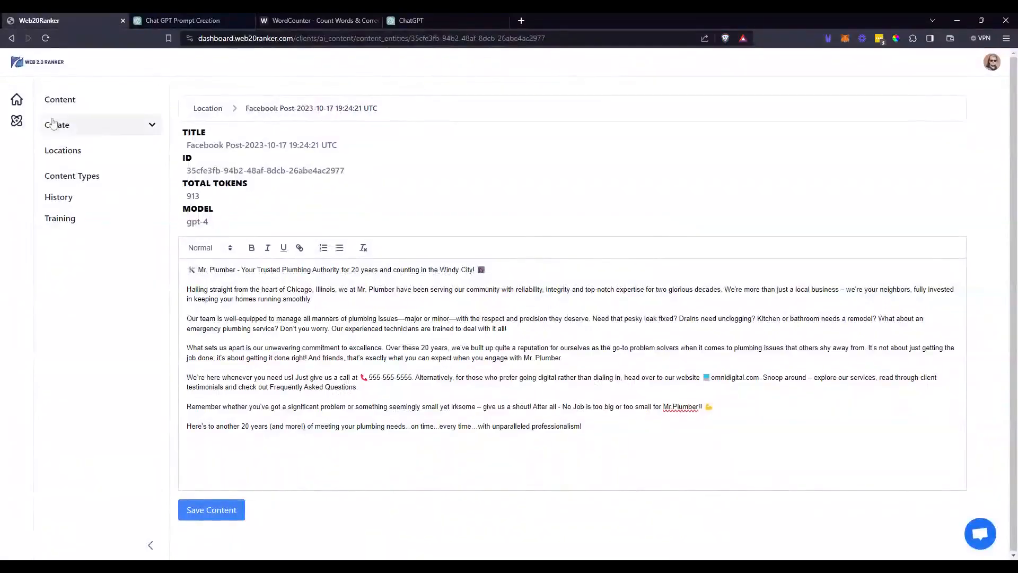
{"action": "left_click", "coordinate": [17, 122]}
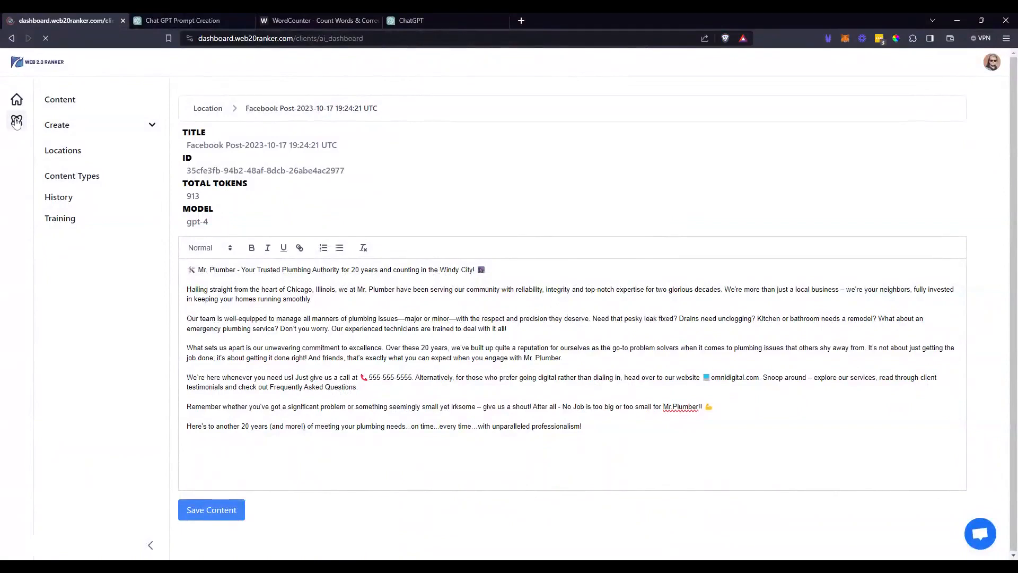
{"action": "left_click", "coordinate": [93, 179]}
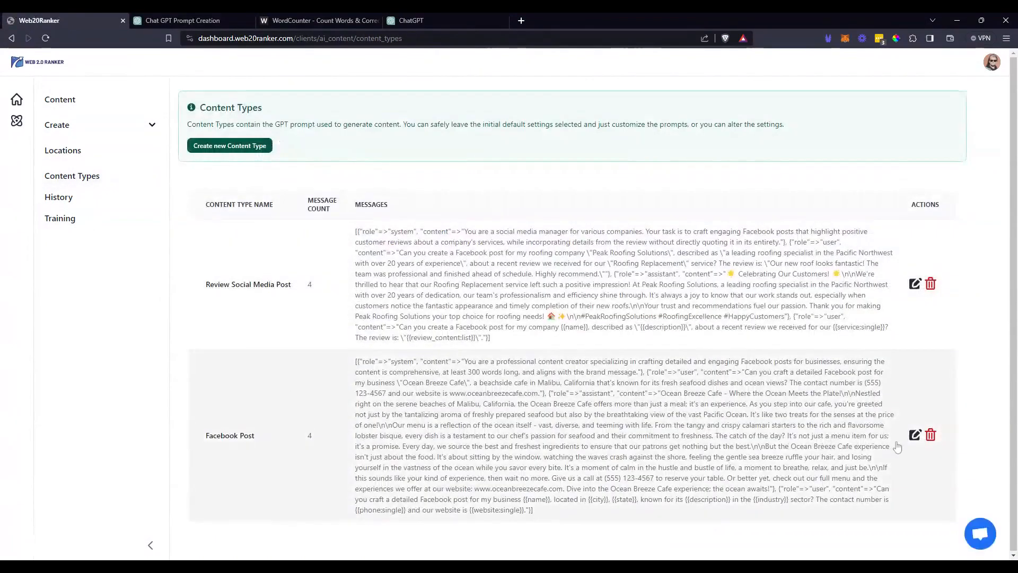
{"action": "left_click", "coordinate": [915, 435]}
Replace the System message with the revised prompt asking for at least 300 words and relevant emojis
{"action": "scroll", "coordinate": [799, 370], "scroll_direction": "down", "scroll_amount": 7}
{"action": "scroll", "coordinate": [779, 397], "scroll_direction": "down", "scroll_amount": 4}
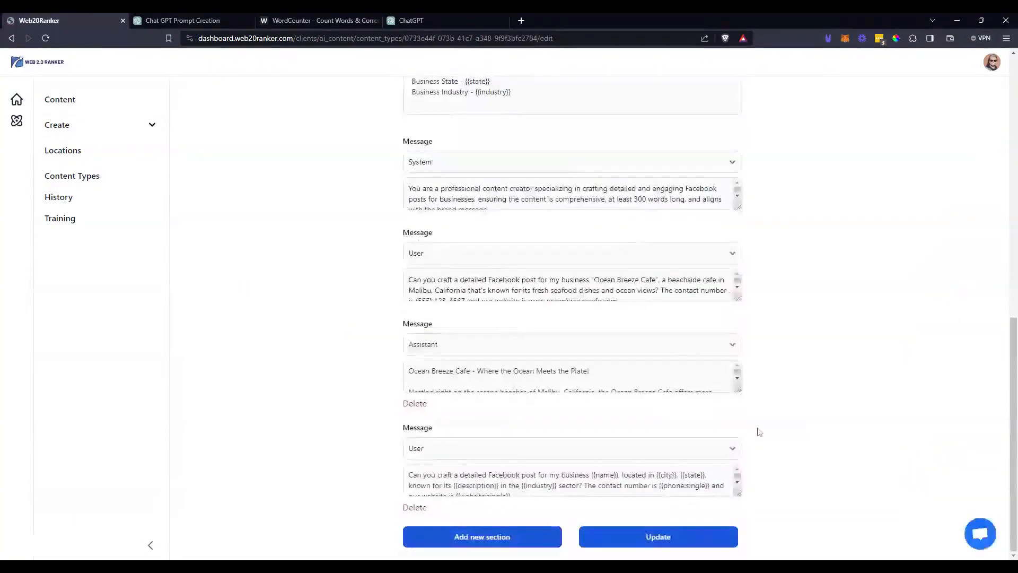
{"action": "scroll", "coordinate": [769, 381], "scroll_direction": "up", "scroll_amount": 2}
{"action": "scroll", "coordinate": [768, 379], "scroll_direction": "down", "scroll_amount": 2}
{"action": "left_click", "coordinate": [646, 205]}
{"action": "key", "text": "ctrl+a"}
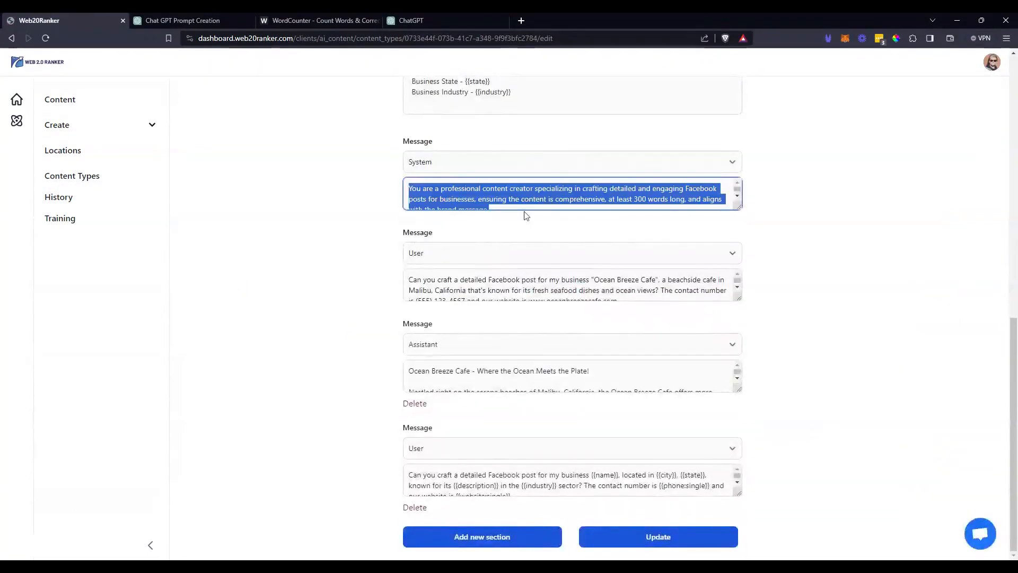
{"action": "key", "text": "ctrl+v"}
Copy the revised Ocean Breeze Cafe USER prompt with emojis from ChatGPT and replace the first User message in Web20Ranker with it
{"action": "left_click", "coordinate": [183, 20]}
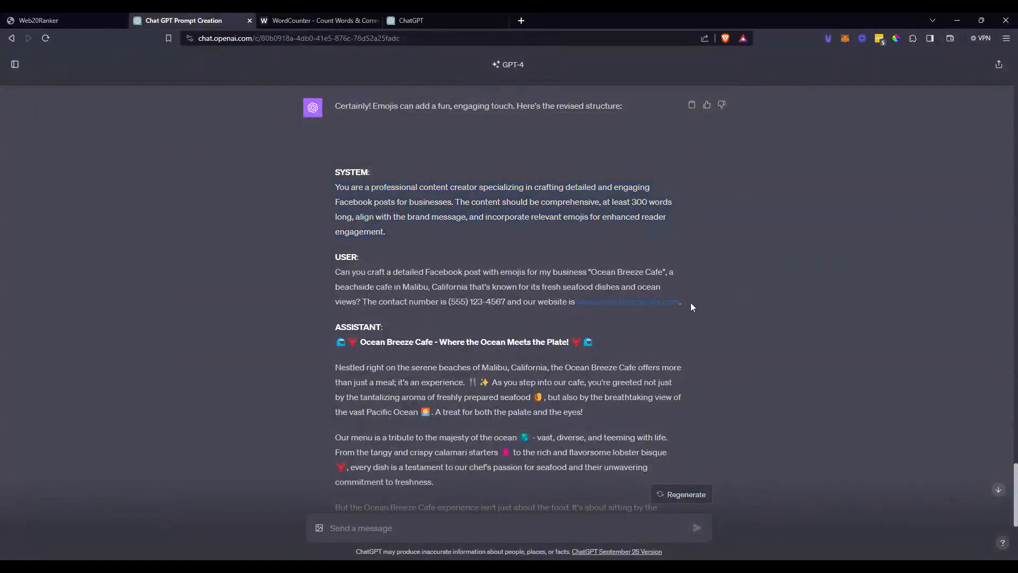
{"action": "left_click_drag", "start_coordinate": [684, 303], "coordinate": [334, 273]}
{"action": "left_click", "coordinate": [101, 22]}
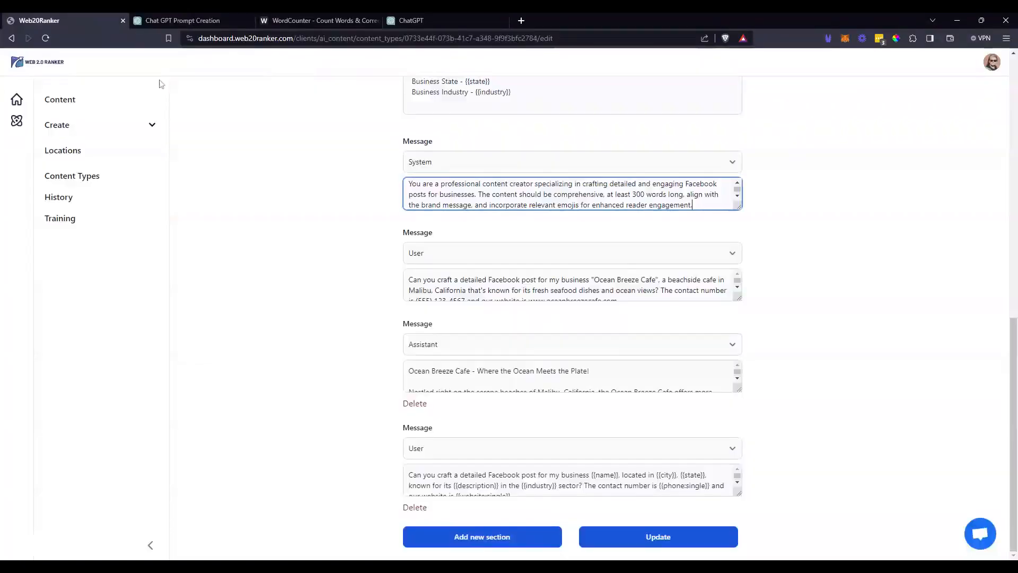
{"action": "left_click", "coordinate": [498, 288]}
{"action": "key", "text": "ctrl+a"}
{"action": "key", "text": "ctrl+v"}
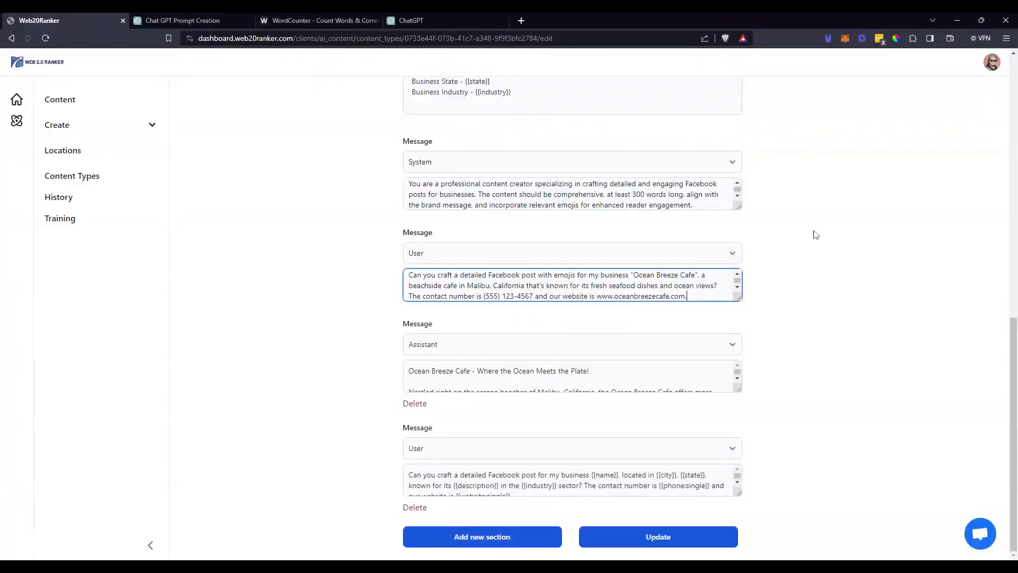
Replace the Assistant message with the emoji headline "Ocean Breeze Cafe - Where the Ocean Meets the Plate!" from ChatGPT and enlarge its text box
{"action": "left_click", "coordinate": [221, 20]}
{"action": "scroll", "coordinate": [577, 144], "scroll_direction": "down", "scroll_amount": 4}
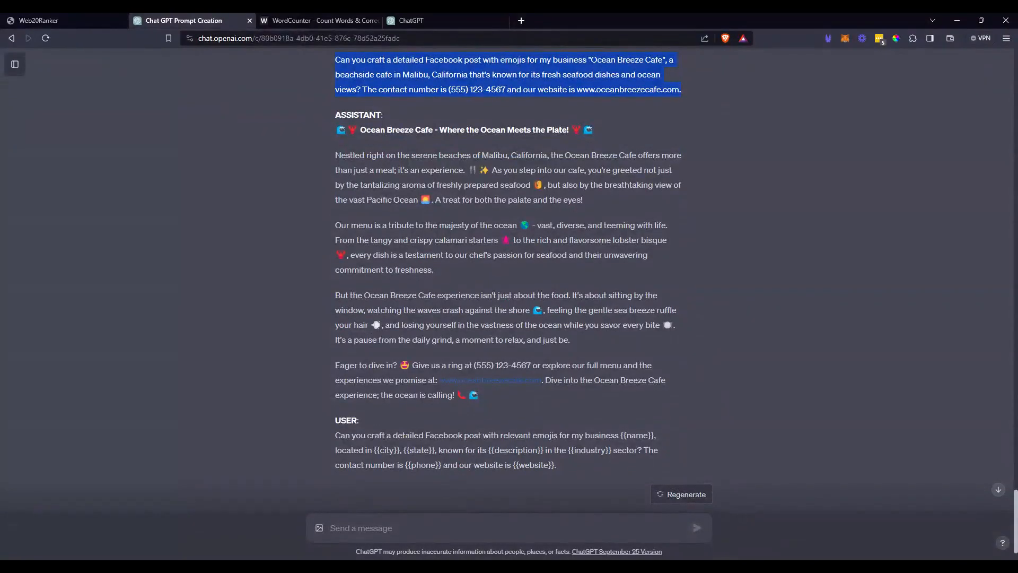
{"action": "left_click_drag", "start_coordinate": [597, 133], "coordinate": [337, 129]}
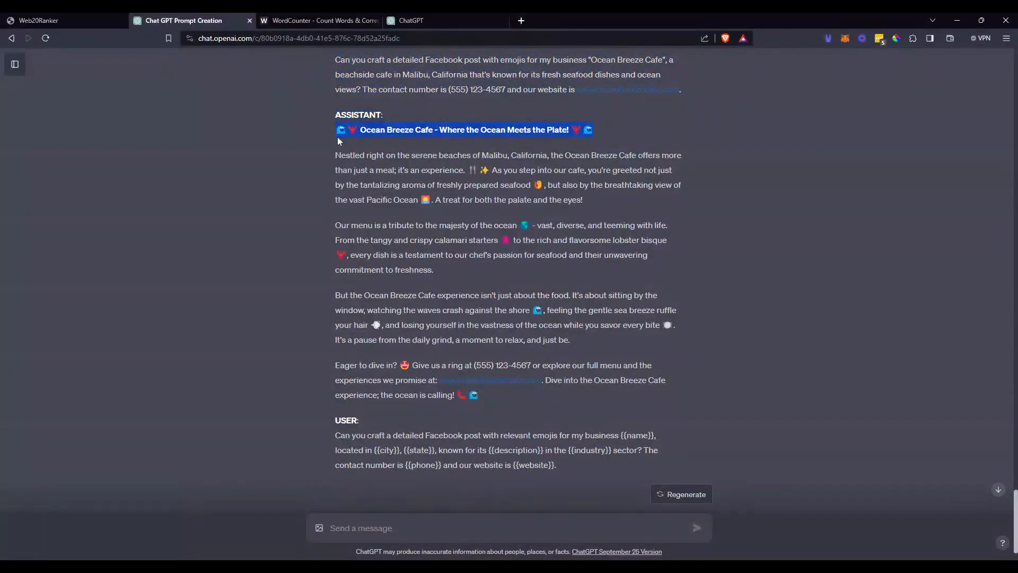
{"action": "left_click", "coordinate": [58, 20]}
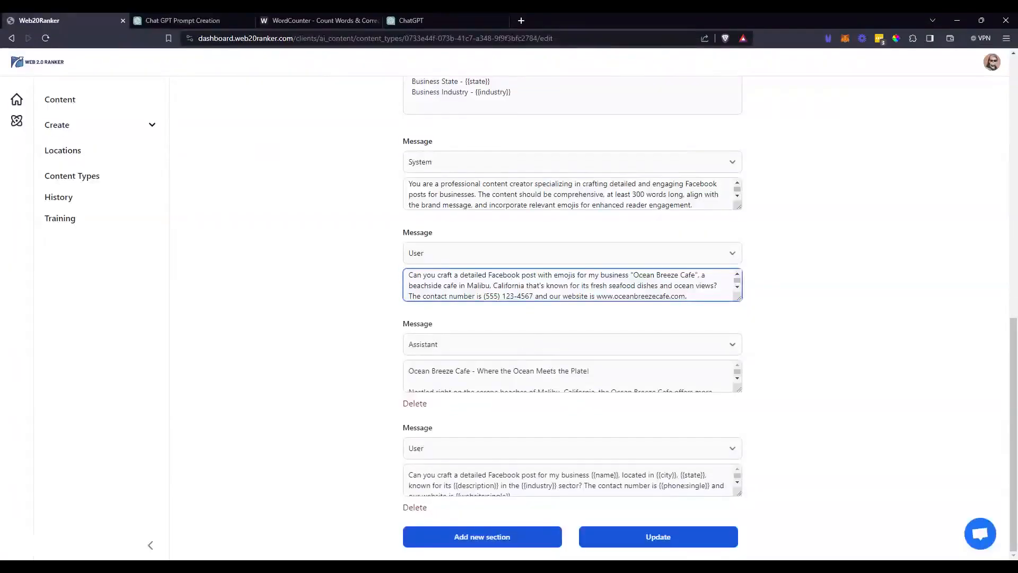
{"action": "left_click", "coordinate": [573, 380]}
{"action": "key", "text": "ctrl+a"}
{"action": "key", "text": "ctrl+v"}
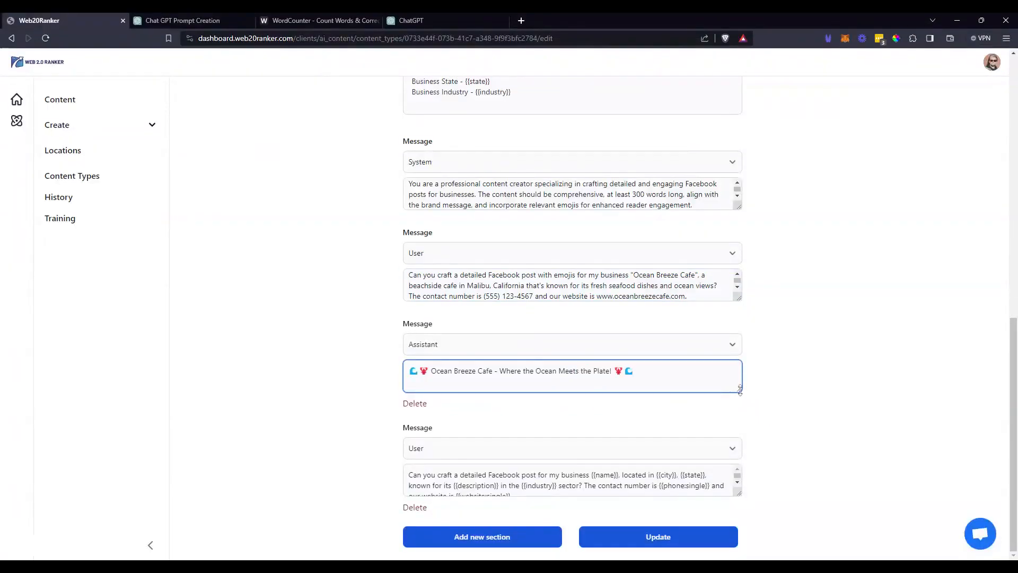
{"action": "left_click_drag", "start_coordinate": [740, 389], "coordinate": [741, 469]}
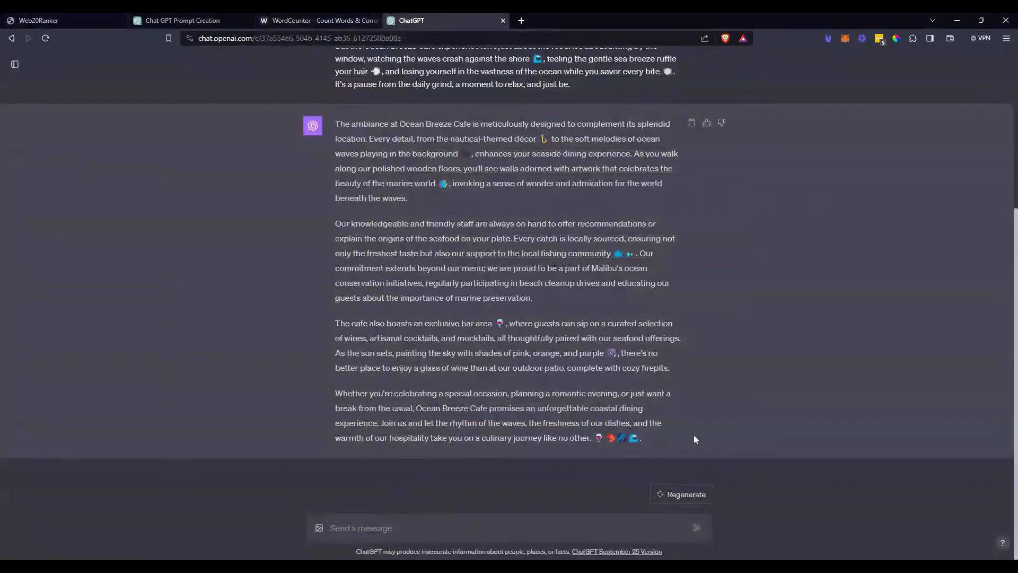
Copy ChatGPT's expanded Ocean Breeze Cafe text and replace the WordCounter text with it to check its length
{"action": "left_click_drag", "start_coordinate": [658, 440], "coordinate": [342, 138]}
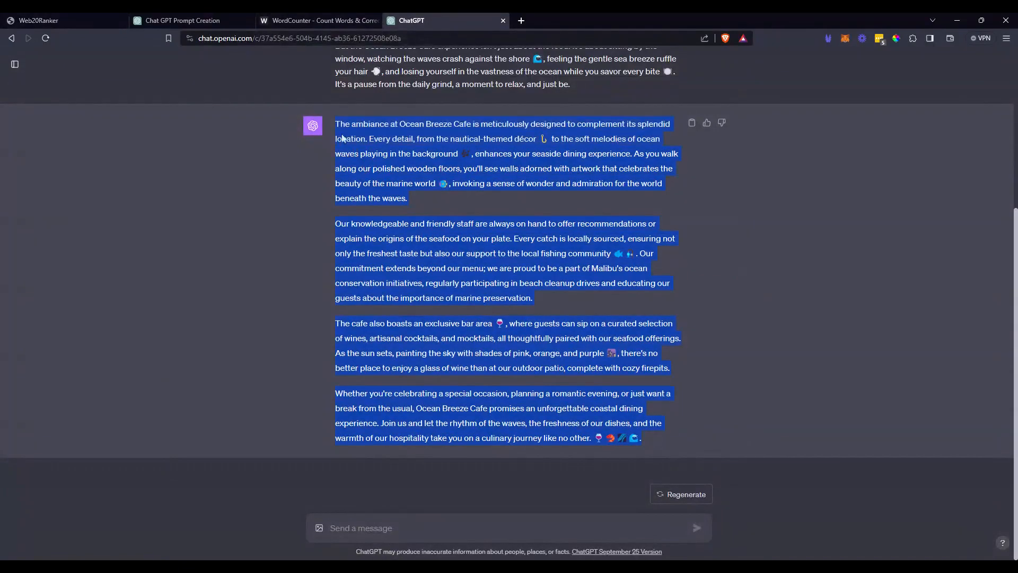
{"action": "left_click", "coordinate": [330, 19]}
{"action": "left_click", "coordinate": [373, 225]}
{"action": "type", "text": "v"}
{"action": "key", "text": "ctrl+a"}
{"action": "type", "text": "The ambiance at Ocean Breeze Cafe is meticulously designed to complement its splendid location. Every detail, from the nautical-themed décor ⚓, to the soft melodies of ocean waves playing in the background 🎶, enhances your seaside dining experience. As you walk along our polished wooden floors, you'll see walls adorned with artwork that celebrates the beauty of the marine world 🐠, invoking a sense of wonder and admiration for the world beneath the waves.  Our knowledgeable and friendly staff are always on hand to offer recommendations or explain the origins of the seafood on your plate. Every catch is locally sourced, ensuring not only the freshest taste but also our support to the local fishing community 🐟🎣. Our commitment extends beyond our menu; we are proud to be a part of Malibu's ocean conservation initiatives, regularly participating in beach cleanup drives and educating our guests about the importance of marine preservation.  The cafe also boasts an exclusive bar area 🍷, where guests can sip on a curated selection of wines, artisanal cocktails, and mocktails, all thoughtfully paired with our seafood offerings. As the sun sets, painting the sky with shades of pink, orange, and purple 🌆, there's no better place to enjoy a glass of wine than at our outdoor patio, complete with cozy firepits.  Whether you're celebrating a special occasion, planning a romantic evening, or just want a break from the usual, Ocean Breeze Cafe promises an unforgettable coastal dining experience. Join us and let the rhythm of the waves, the freshness of our dishes, and the warmth of our hospitality take you on a culinary journey like no other. 🍷🦞🌌🌊"}
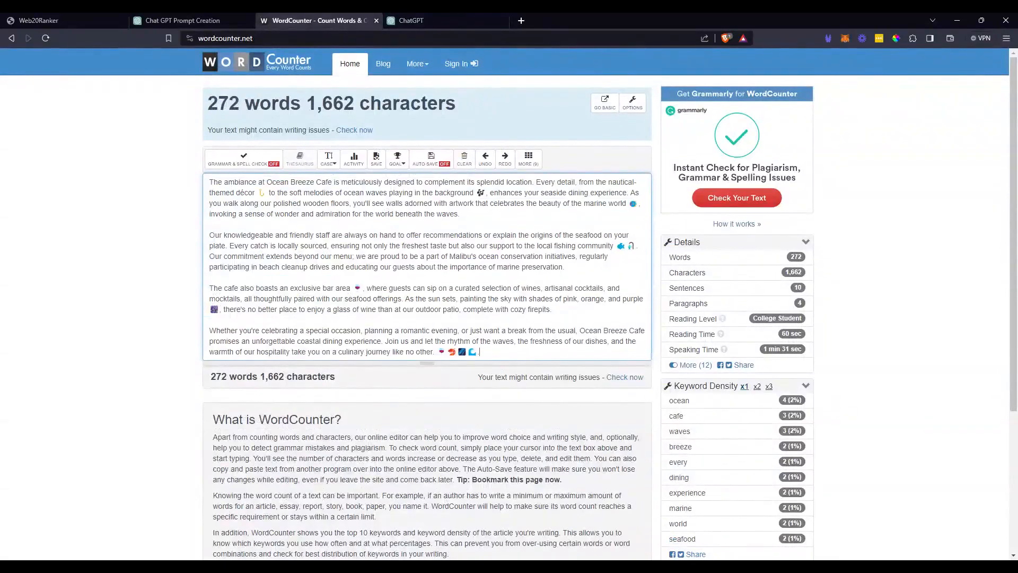
Delete several emojis from the WordCounter text to test their effect on the count, and restore the full text
{"action": "key", "text": "shift+Left"}
{"action": "key", "text": "shift+Left"}
{"action": "key", "text": "shift+Left"}
{"action": "key", "text": "shift+Left"}
{"action": "key", "text": "shift+Left"}
{"action": "key", "text": "shift+Left"}
{"action": "key", "text": "shift+Left"}
{"action": "key", "text": "shift+Left"}
{"action": "key", "text": "BackSpace"}
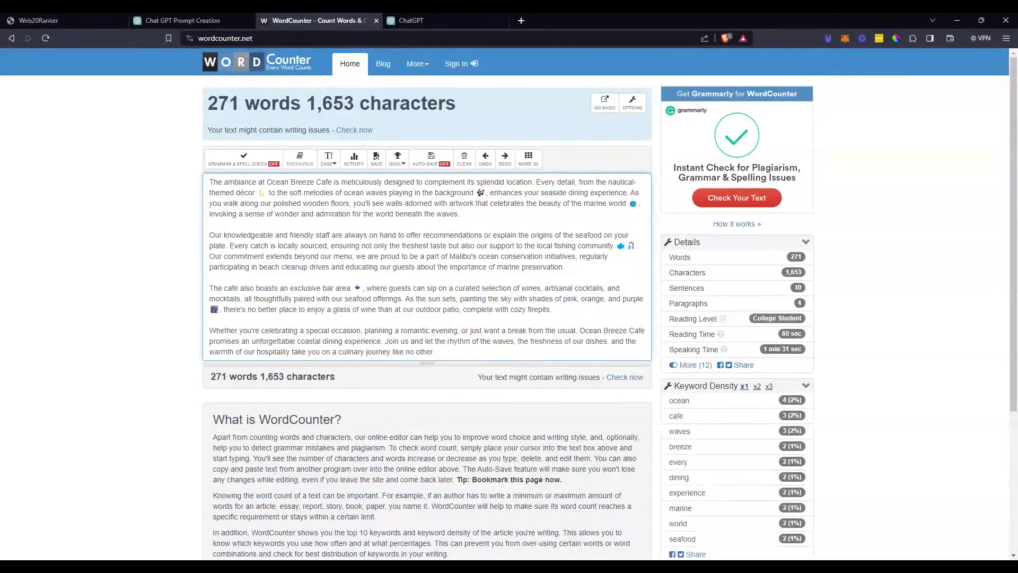
{"action": "key", "text": "BackSpace"}
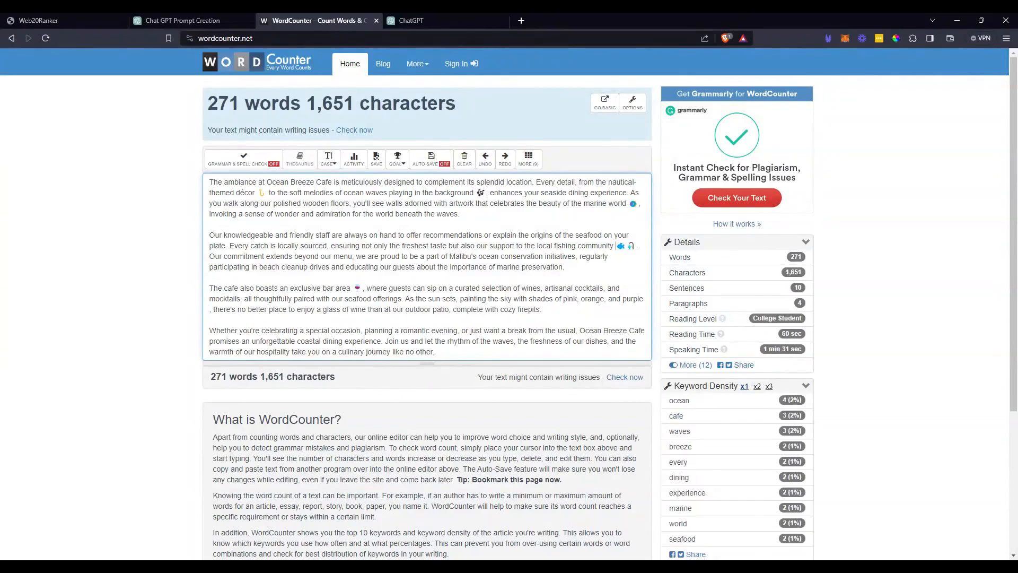
{"action": "key", "text": "BackSpace"}
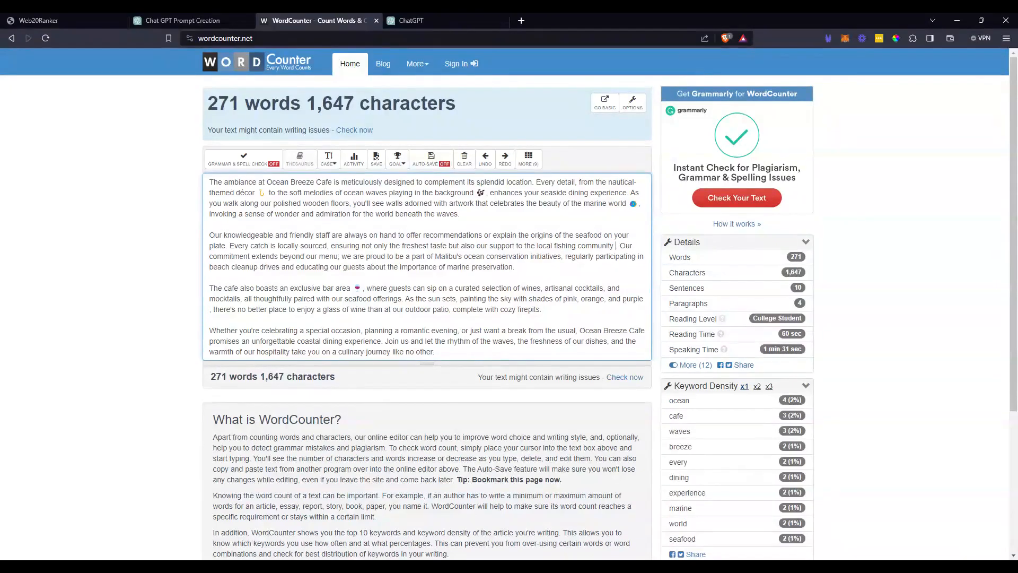
{"action": "double_click", "coordinate": [480, 192]}
{"action": "key", "text": "BackSpace"}
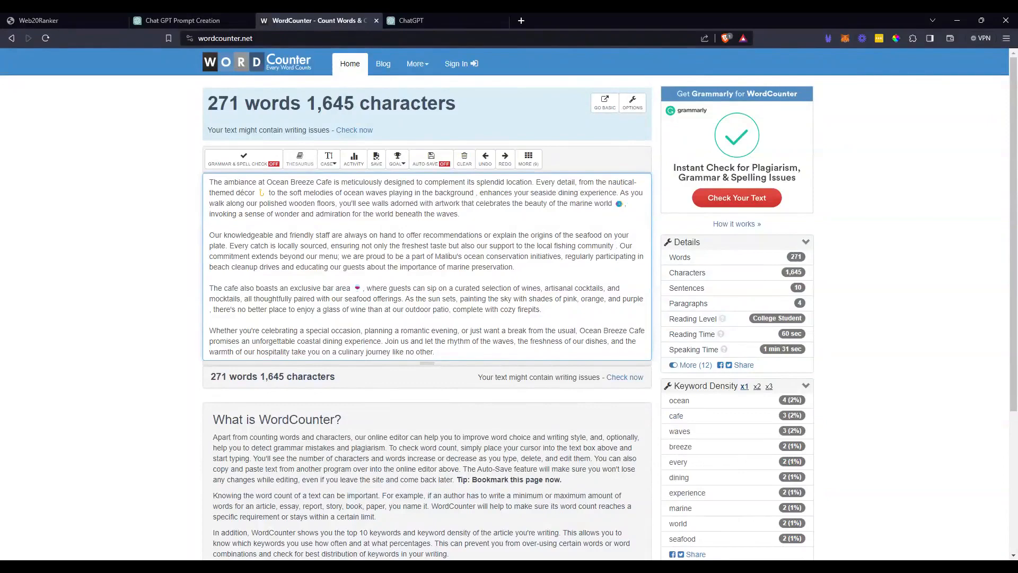
{"action": "key", "text": "ctrl+a"}
{"action": "type", "text": "The ambiance at Ocean Breeze Cafe is meticulously designed to complement its splendid location. Every detail, from the nautical-themed décor 🪝 to the soft melodies of ocean waves playing in the background 🎶, enhances your seaside dining experience. As you walk along our polished wooden floors, you'll see walls adorned with artwork that celebrates the beauty of the marine world 🐠, invoking a sense of wonder and admiration for the world beneath the waves.  Our knowledgeable and friendly staff are always on hand to offer recommendations or explain the origins of the seafood on your plate. Every catch is locally sourced, ensuring not only the freshest taste but also our support to the local fishing community 🐟🎣. Our commitment extends beyond our menu; we are proud to be a part of Malibu's ocean conservation initiatives, regularly participating in beach cleanup drives and educating our guests about the importance of marine preservation.  The cafe also boasts an exclusive bar area 🍷, where guests can sip on a curated selection of wines, artisanal cocktails, and mocktails, all thoughtfully paired with our seafood offerings. As the sun sets, painting the sky with shades of pink, orange, and purple 🌆, there's no better place to enjoy a glass of wine than at our outdoor patio, complete with cozy firepits.  Whether you're celebrating a special occasion, planning a romantic evening, or just want a break from the usual, Ocean Breeze Cafe promises an unforgettable coastal dining experience. Join us and let the rhythm of the waves, the freshness of our dishes, and the warmth of our hospitality take you on a culinary journey like no other. 🍷🍤🌌🌊."}
Ask ChatGPT in the seafood conversation to add an additional 100 words to the Ocean Breeze Cafe text
{"action": "left_click", "coordinate": [445, 21]}
{"action": "left_click", "coordinate": [477, 528]}
{"action": "type", "text": "Add an addisional "}
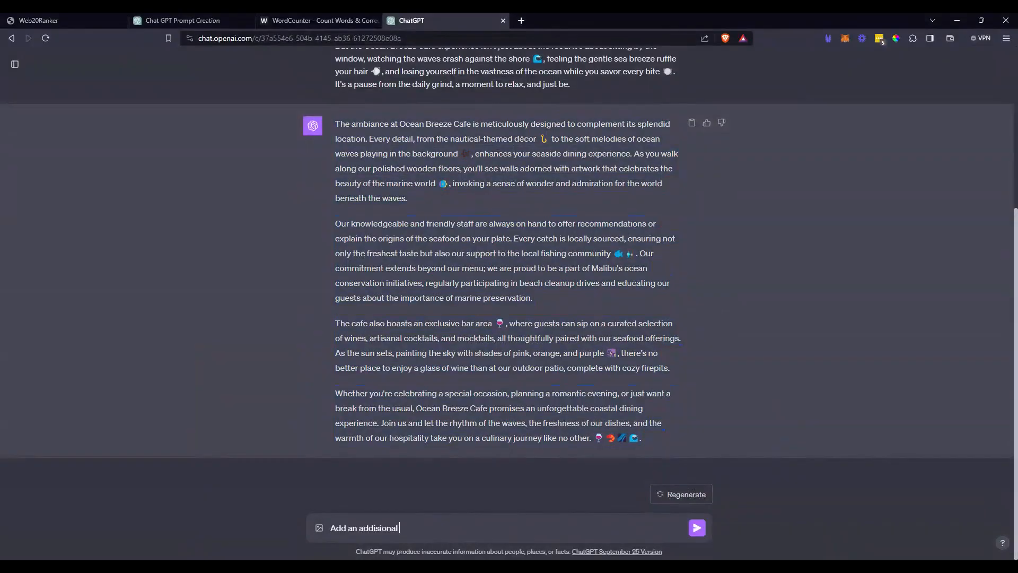
{"action": "type", "text": "100 words"}
{"action": "key", "text": "Return"}
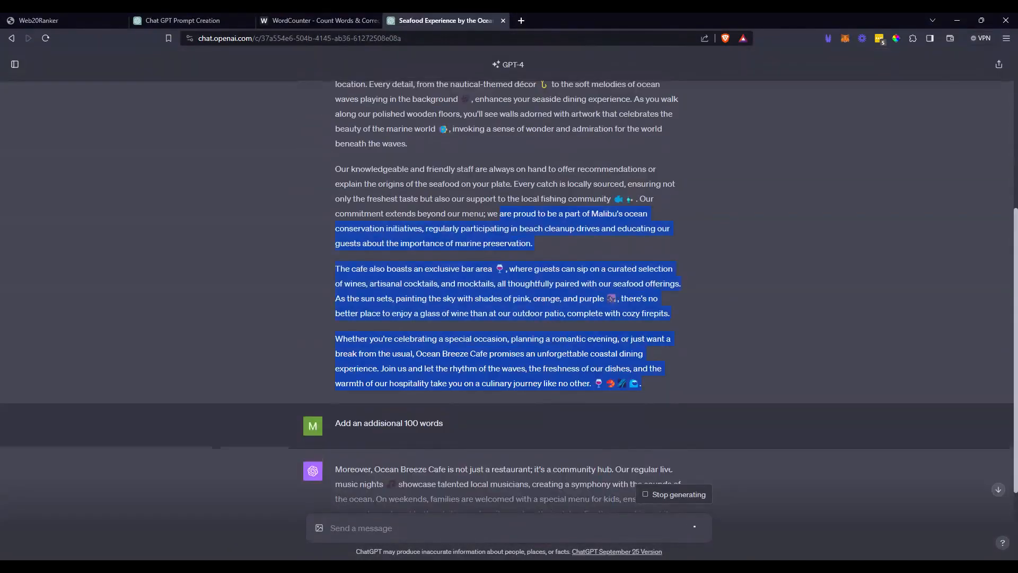
Replace the WordCounter text with ChatGPT's four-paragraph Ocean Breeze Cafe text, ending with a blank line for another paragraph
{"action": "left_click_drag", "start_coordinate": [495, 212], "coordinate": [333, 182]}
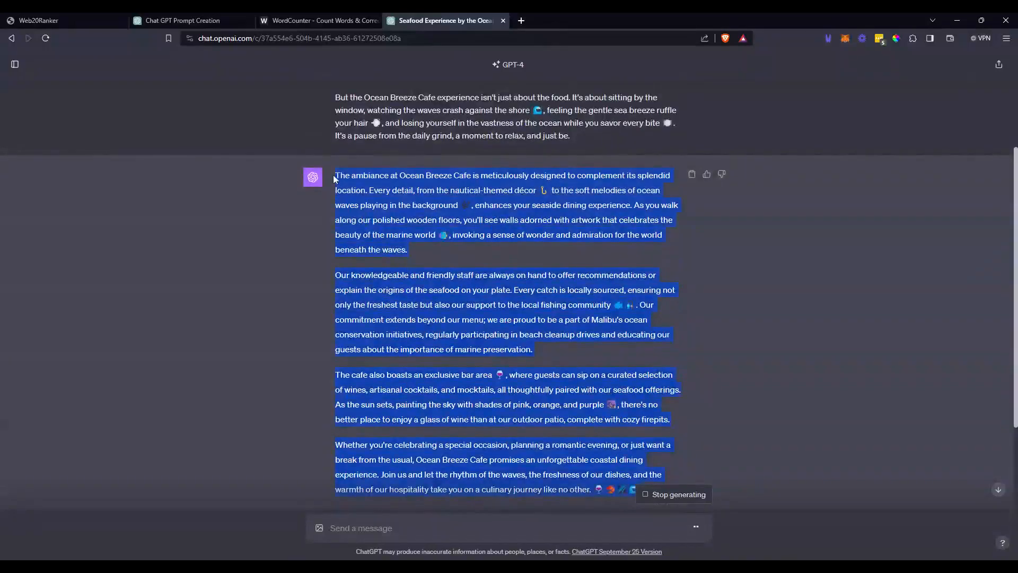
{"action": "left_click", "coordinate": [320, 20]}
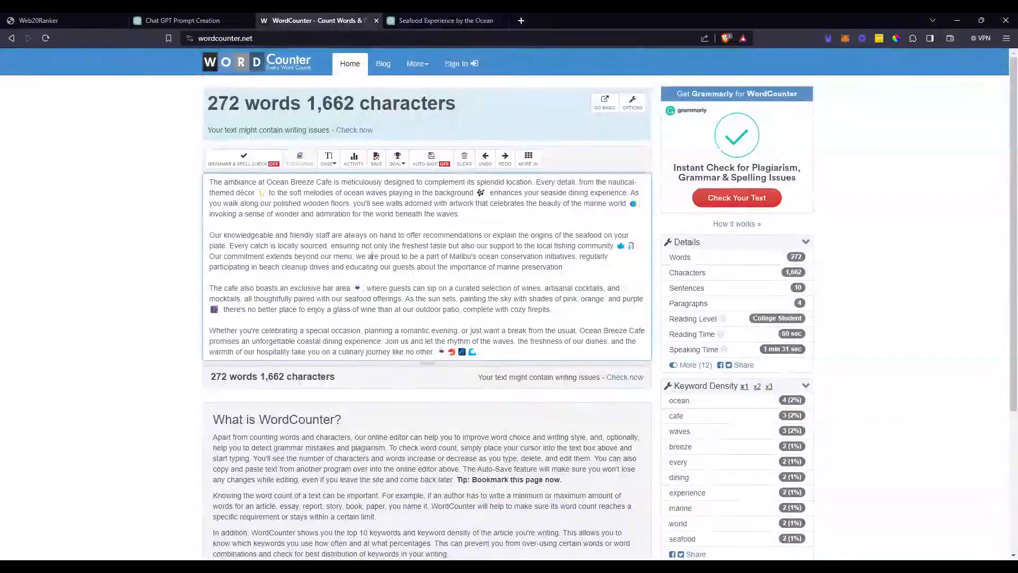
{"action": "key", "text": "ctrl+a"}
{"action": "key", "text": "ctrl+v"}
{"action": "key", "text": "Return"}
{"action": "key", "text": "Return"}
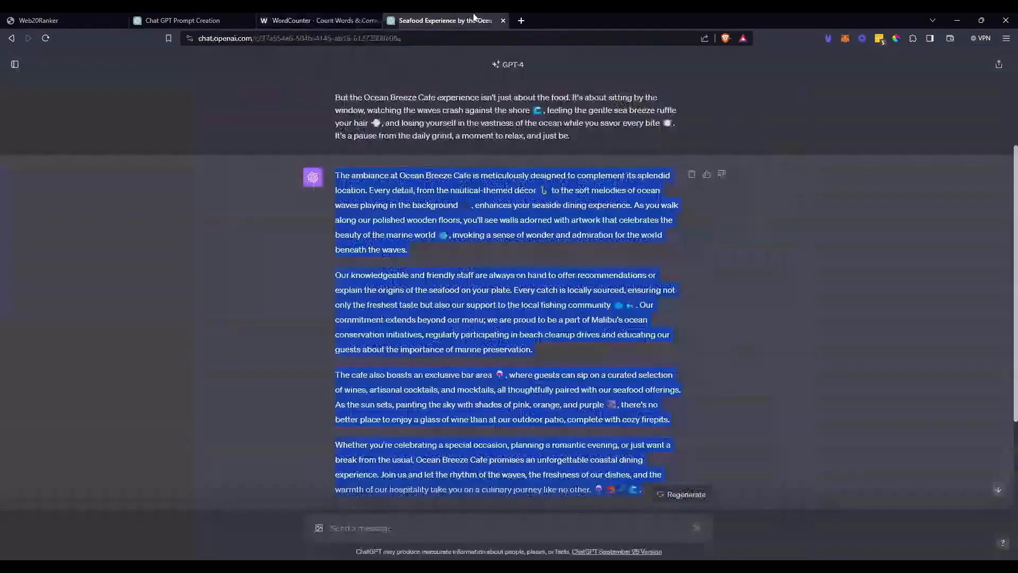
Copy ChatGPT's additional "Moreover, Ocean Breeze Cafe is not just a restaurant" paragraph and append it to the WordCounter text
{"action": "left_click", "coordinate": [445, 20]}
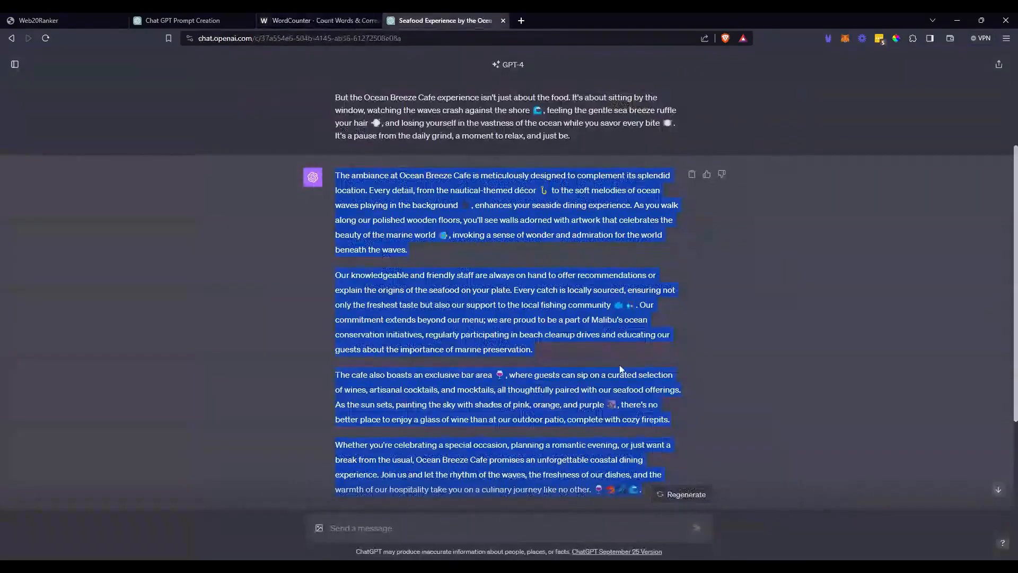
{"action": "scroll", "coordinate": [605, 378], "scroll_direction": "down", "scroll_amount": 5}
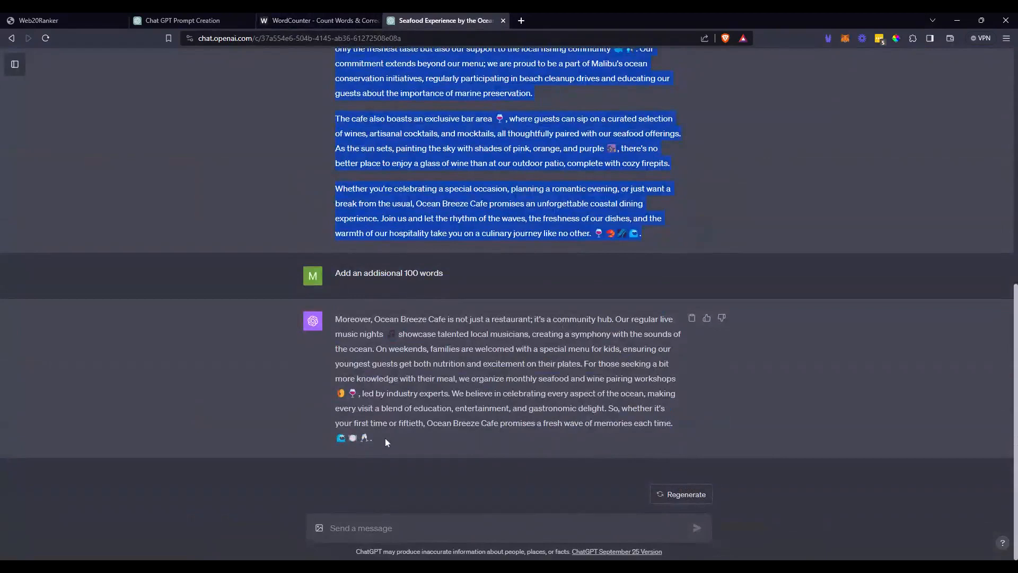
{"action": "left_click_drag", "start_coordinate": [385, 438], "coordinate": [335, 319]}
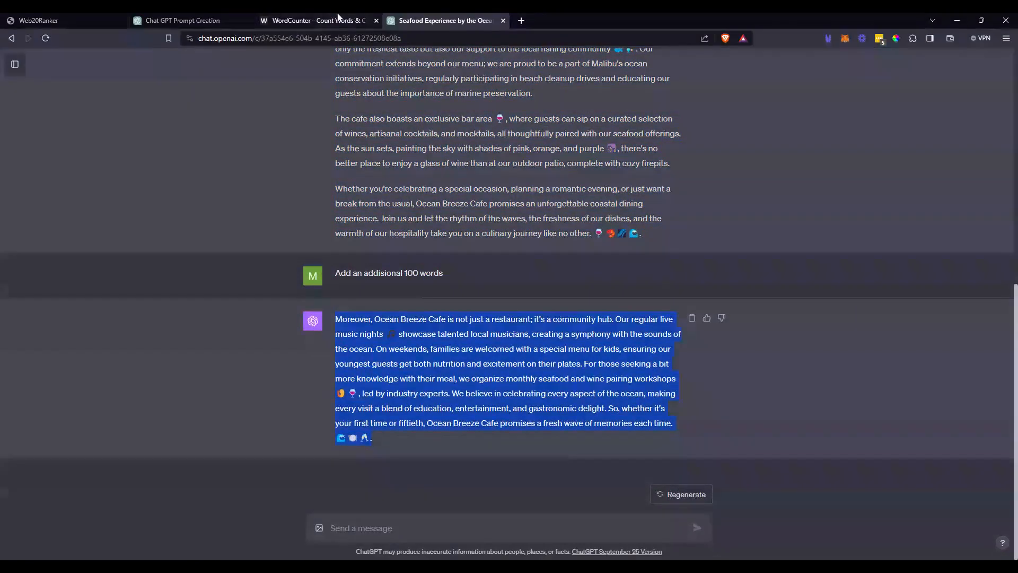
{"action": "left_click", "coordinate": [318, 20]}
{"action": "type", "text": "Moreover, Ocean Breeze Cafe is not just a restaurant; it's a community hub. Our regular live music nights 🎵 showcase talented local musicians, creating a symphony with the sounds of the ocean. On weekends, families are welcomed with a special menu for kids, ensuring our youngest guests get both nutrition and excitement on their plates. For those seeking a bit more knowledge with their meal, we organize monthly seafood and wine pairing workshops 🧀🍷, led by industry experts. We believe in celebrating every aspect of the ocean, making every visit a blend of education, entertainment, and gastronomic delight. So, whether it's your first time or fiftieth, Ocean Breeze Cafe promises a fresh wave of memories each time. 🌊🍽🥂."}
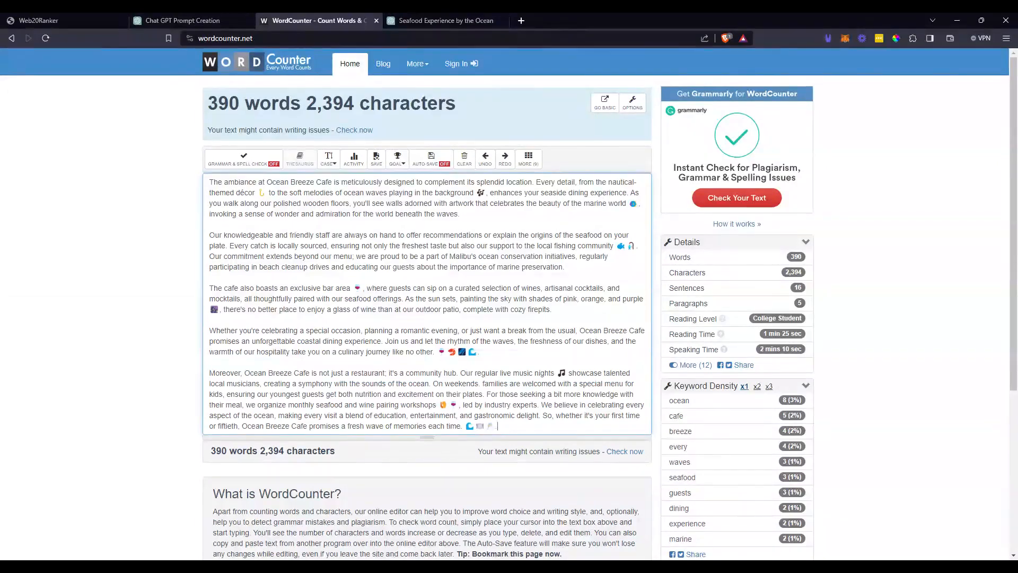
Copy the combined text from WordCounter into Web20Ranker's Assistant message after the headline, and enlarge its text box
{"action": "key", "text": "ctrl+a"}
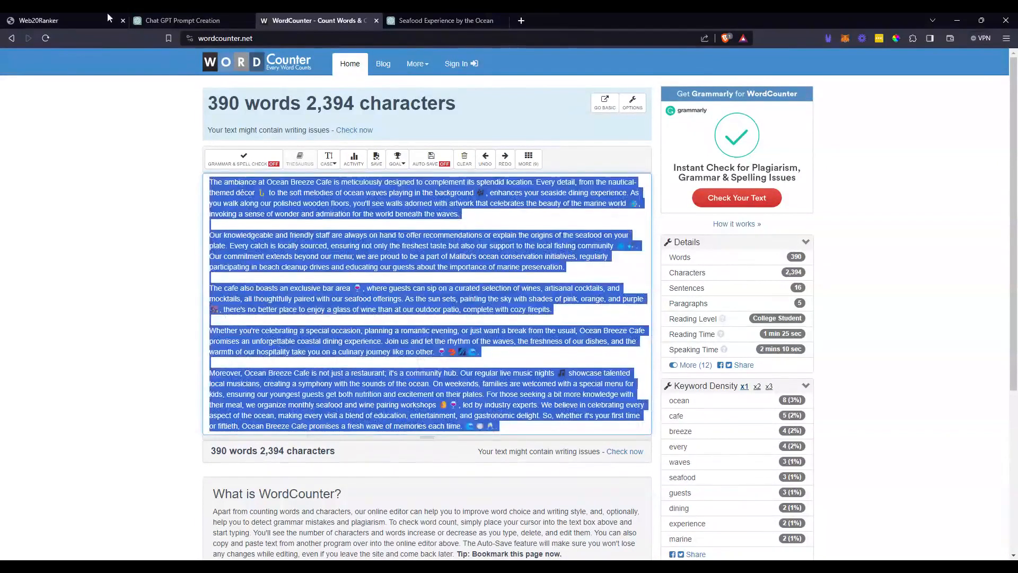
{"action": "left_click", "coordinate": [175, 20]}
{"action": "left_click", "coordinate": [109, 19]}
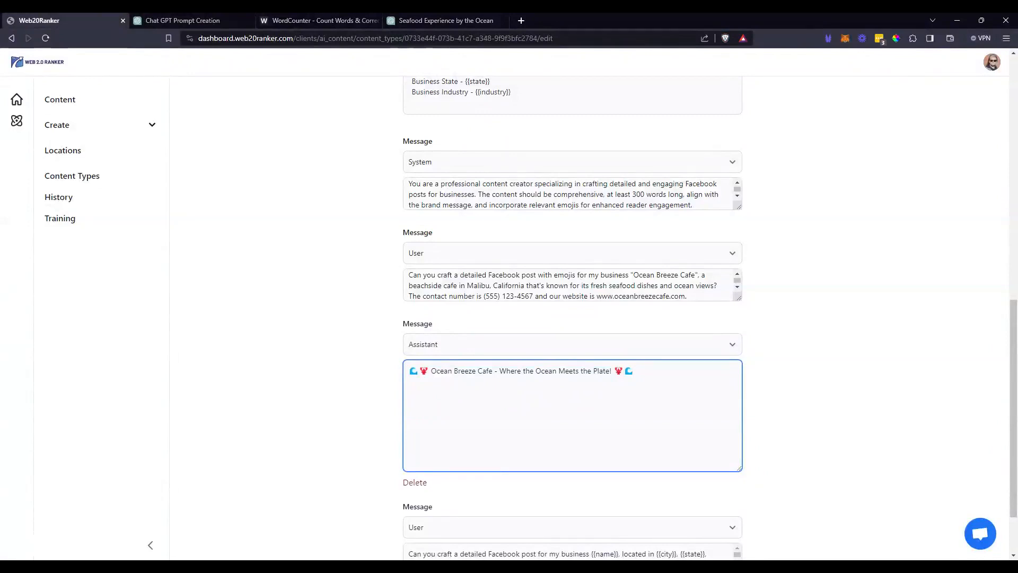
{"action": "key", "text": "ctrl+v"}
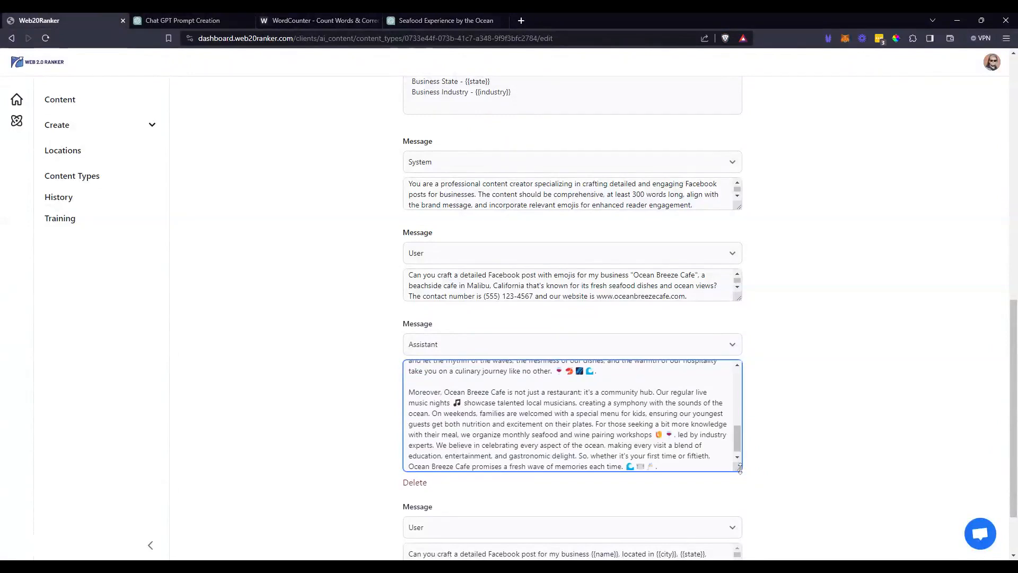
{"action": "left_click_drag", "start_coordinate": [739, 469], "coordinate": [738, 553]}
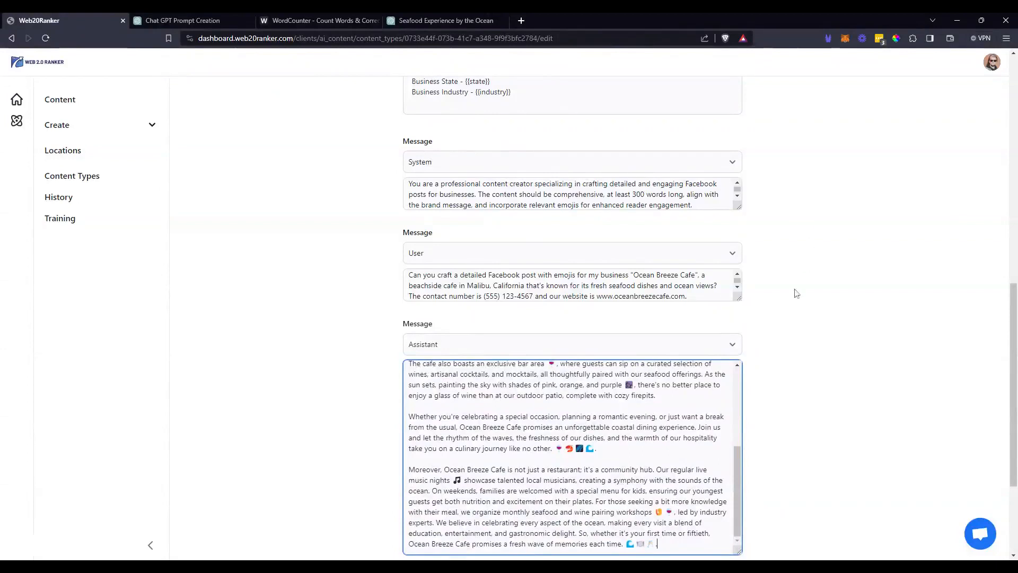
Enlarge the System message box and set its minimum length requirement to 400 words
{"action": "left_click_drag", "start_coordinate": [738, 208], "coordinate": [738, 245]}
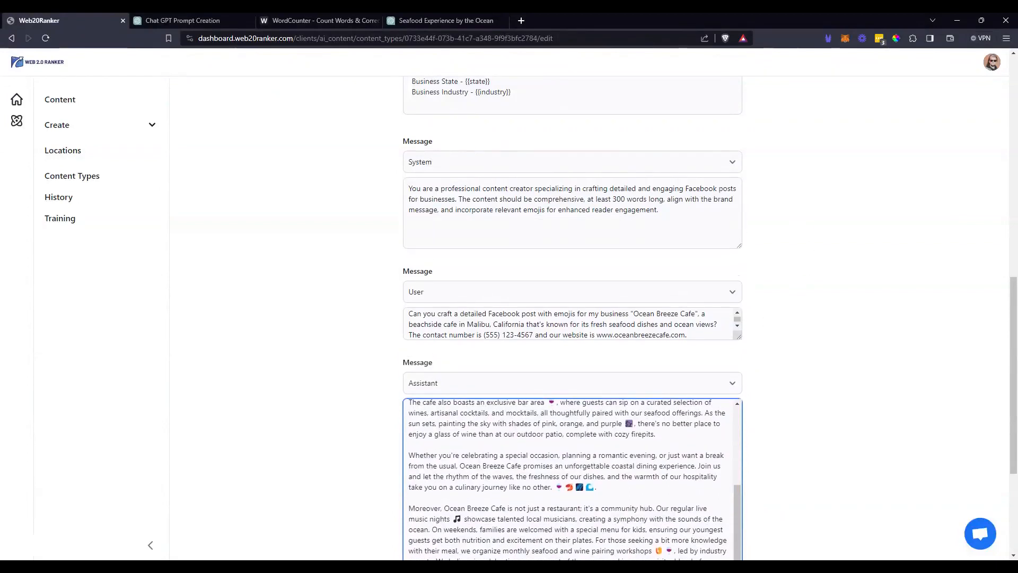
{"action": "left_click_drag", "start_coordinate": [612, 199], "coordinate": [616, 200]}
{"action": "type", "text": "4"}
{"action": "left_click", "coordinate": [814, 264]}
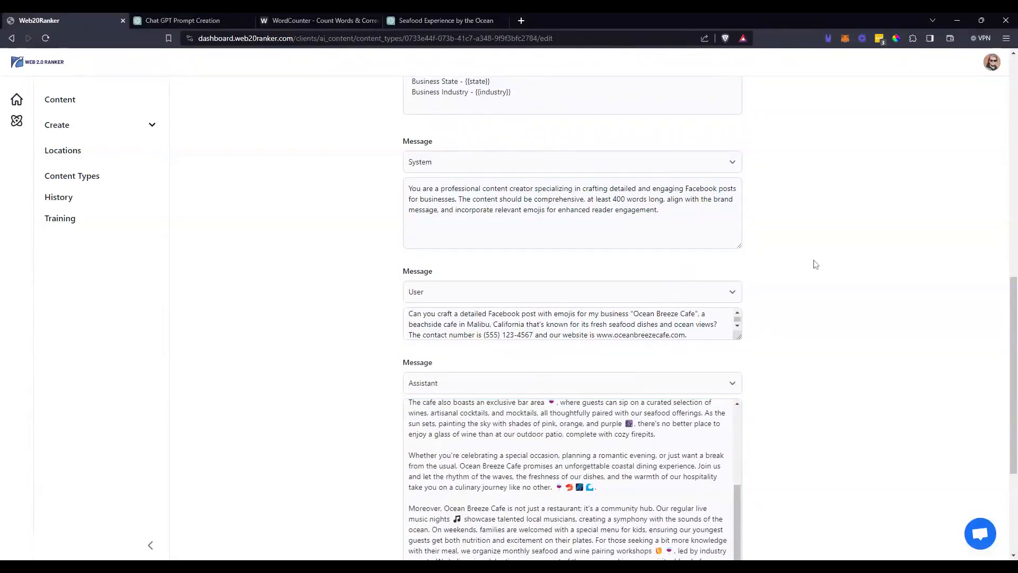
Enlarge the first User message box and insert ", 400 words long," after "detailed Facebook post"
{"action": "left_click_drag", "start_coordinate": [740, 338], "coordinate": [739, 366]}
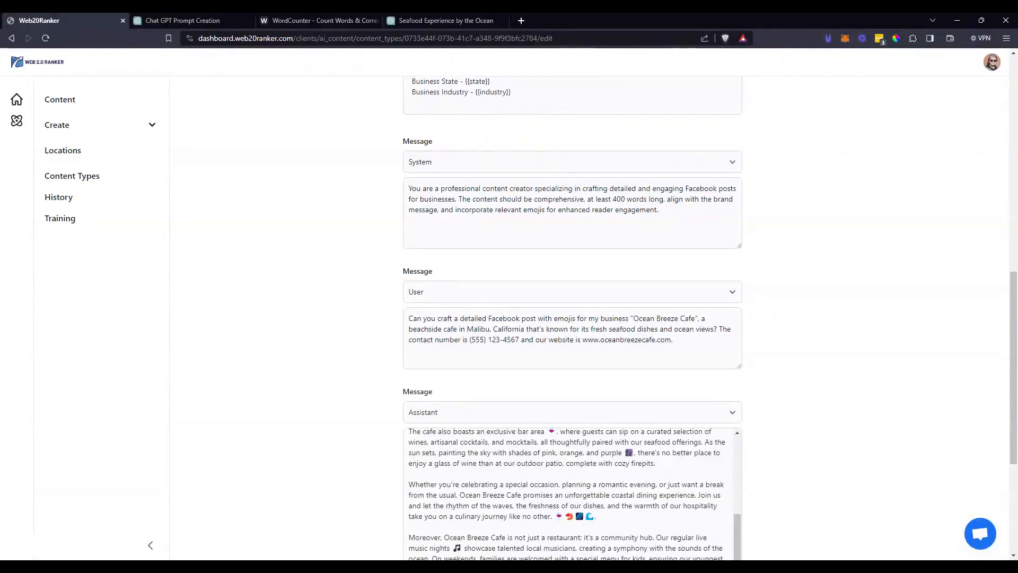
{"action": "left_click", "coordinate": [536, 319]}
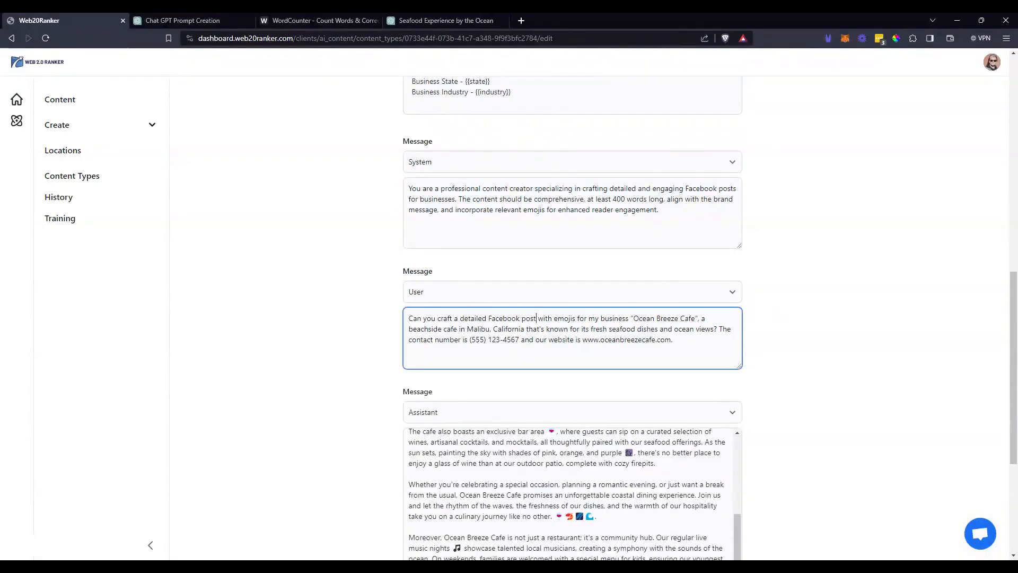
{"action": "type", "text": ", 400 "}
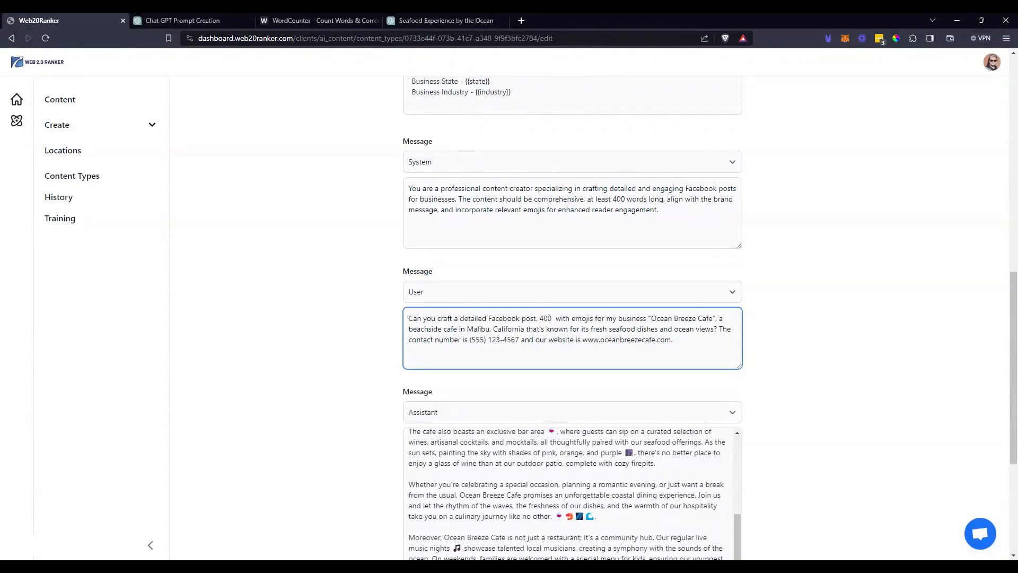
{"action": "type", "text": "words long"}
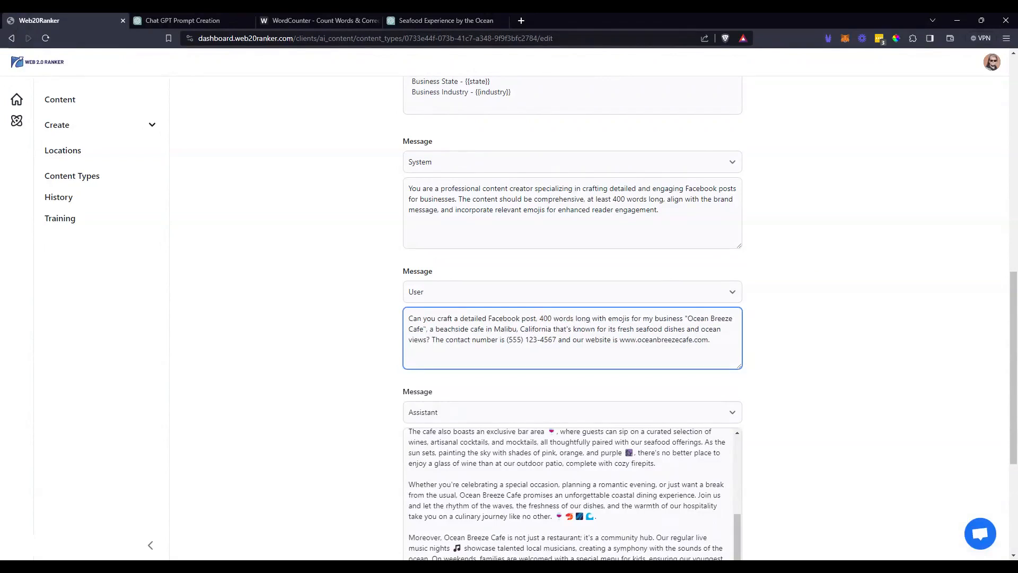
{"action": "type", "text": ","}
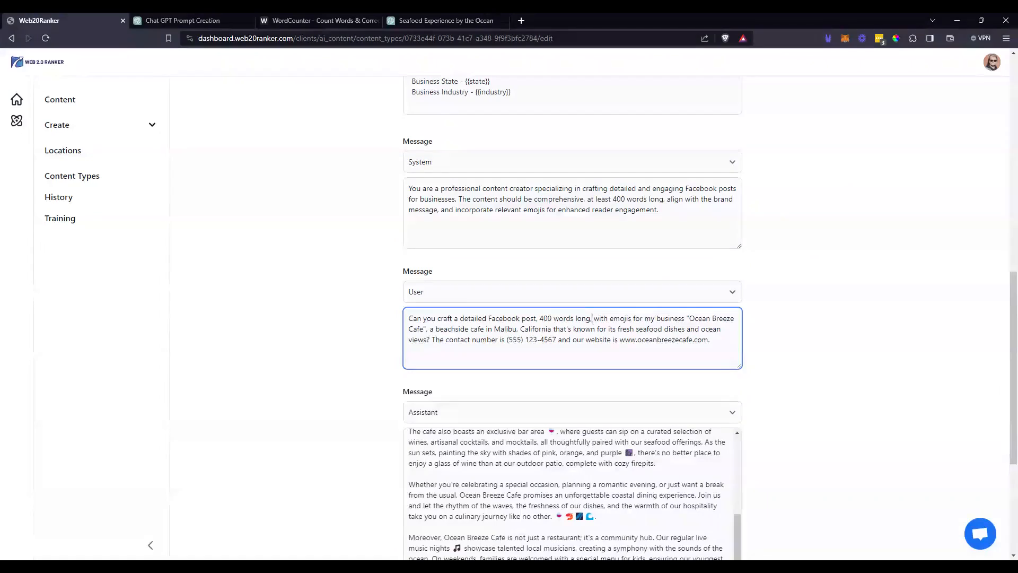
Enlarge the text box of the last User message, which contains the business placeholders
{"action": "scroll", "coordinate": [892, 336], "scroll_direction": "down", "scroll_amount": 3}
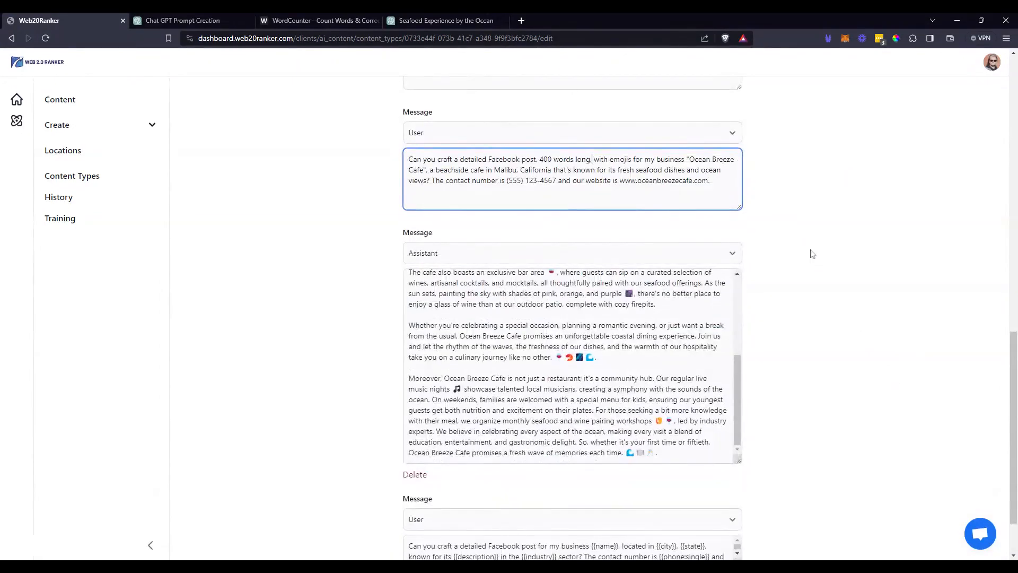
{"action": "scroll", "coordinate": [838, 319], "scroll_direction": "down", "scroll_amount": 2}
{"action": "left_click_drag", "start_coordinate": [740, 490], "coordinate": [741, 539]}
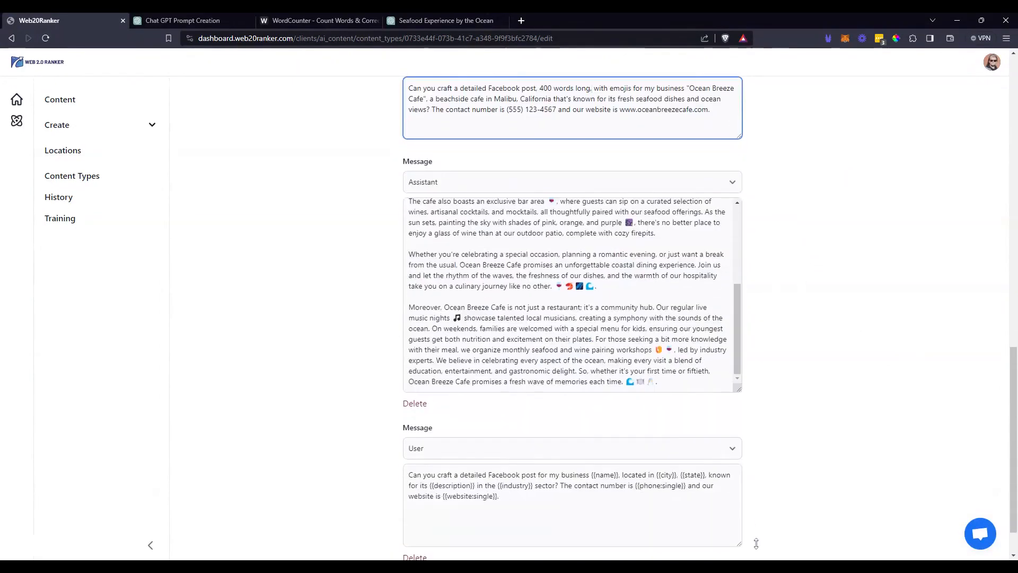
{"action": "scroll", "coordinate": [843, 345], "scroll_direction": "down", "scroll_amount": 1}
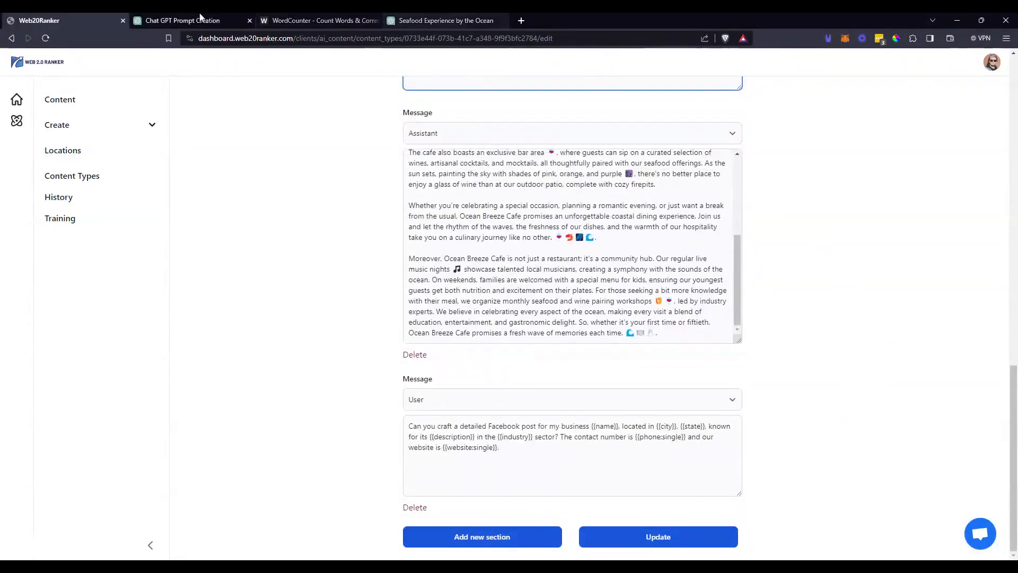
Ask ChatGPT in the prompt creation conversation to make another example with a personal injury attorney
{"action": "left_click", "coordinate": [198, 19]}
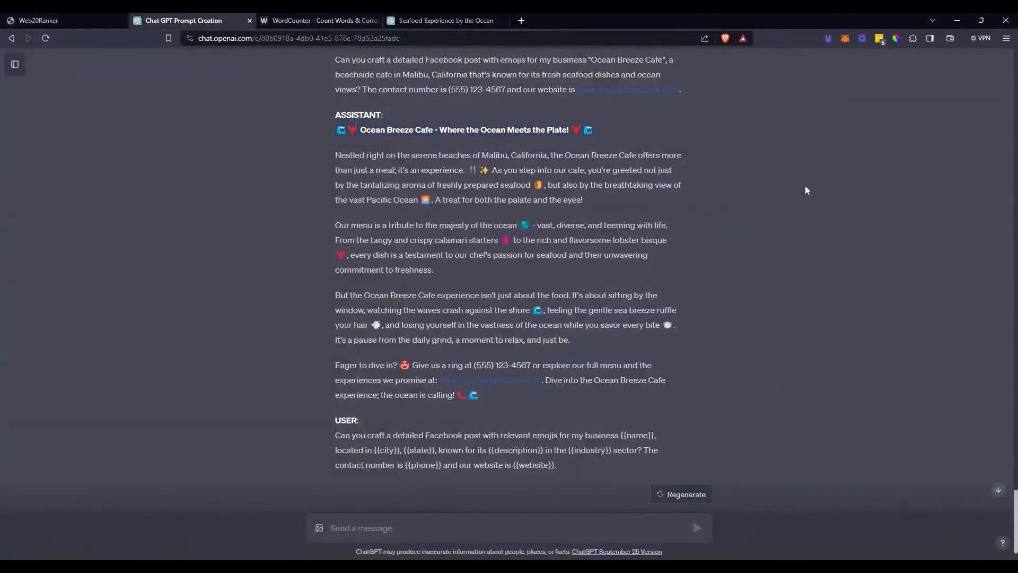
{"action": "scroll", "coordinate": [774, 235], "scroll_direction": "down", "scroll_amount": 1}
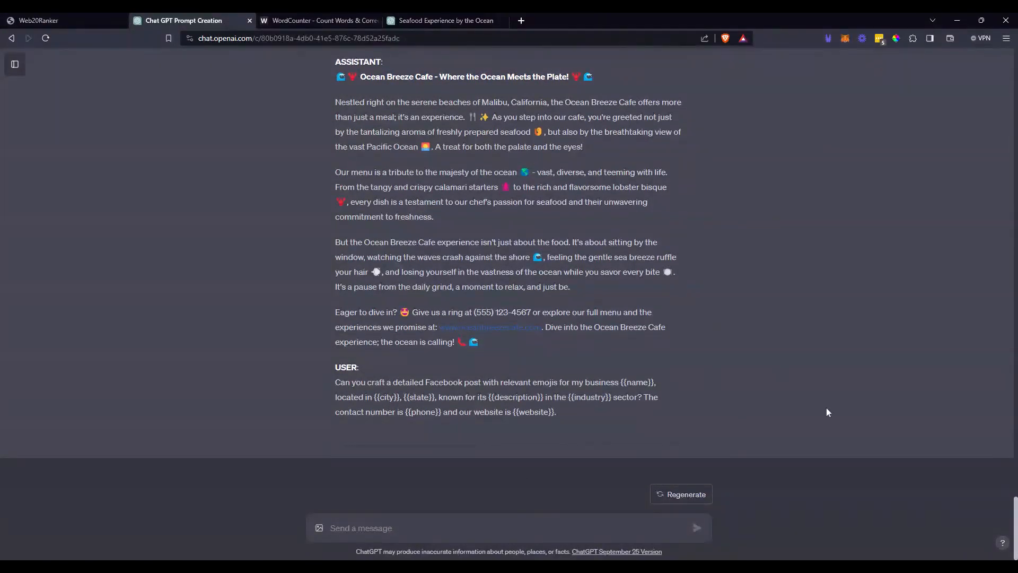
{"action": "type", "text": "Make one with a personal injury attorney"}
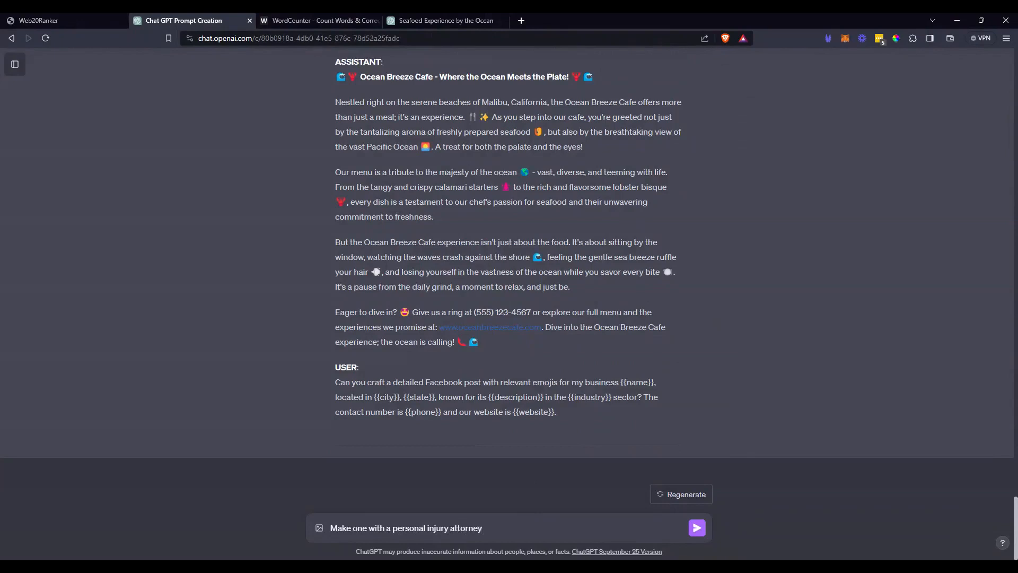
{"action": "type", "text": "le"}
{"action": "key", "text": "Return"}
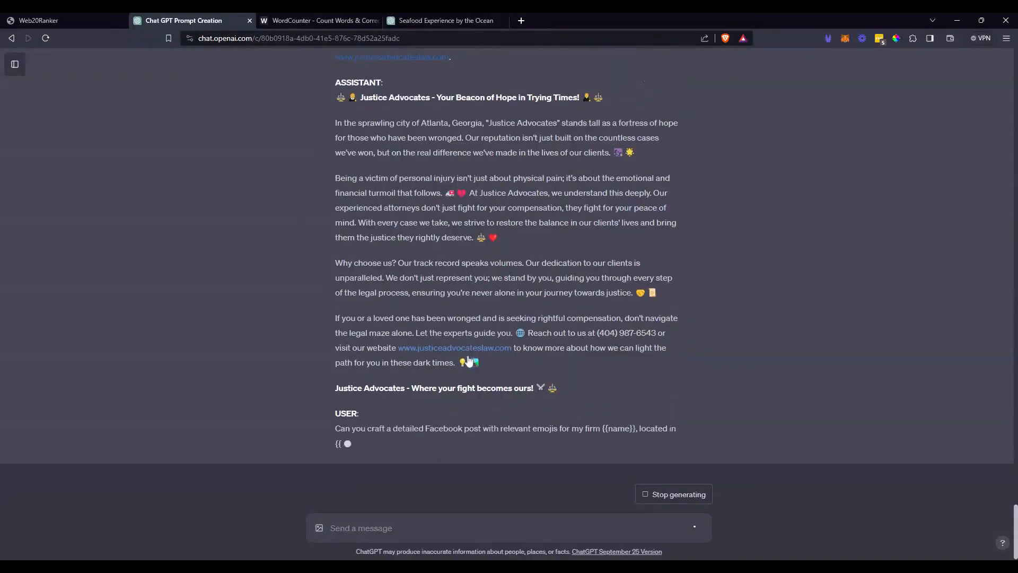
Copy the Justice Advocates ASSISTANT post from ChatGPT and replace the WordCounter text with it to check its length
{"action": "scroll", "coordinate": [637, 412], "scroll_direction": "up", "scroll_amount": 1}
{"action": "left_click_drag", "start_coordinate": [568, 436], "coordinate": [332, 151]}
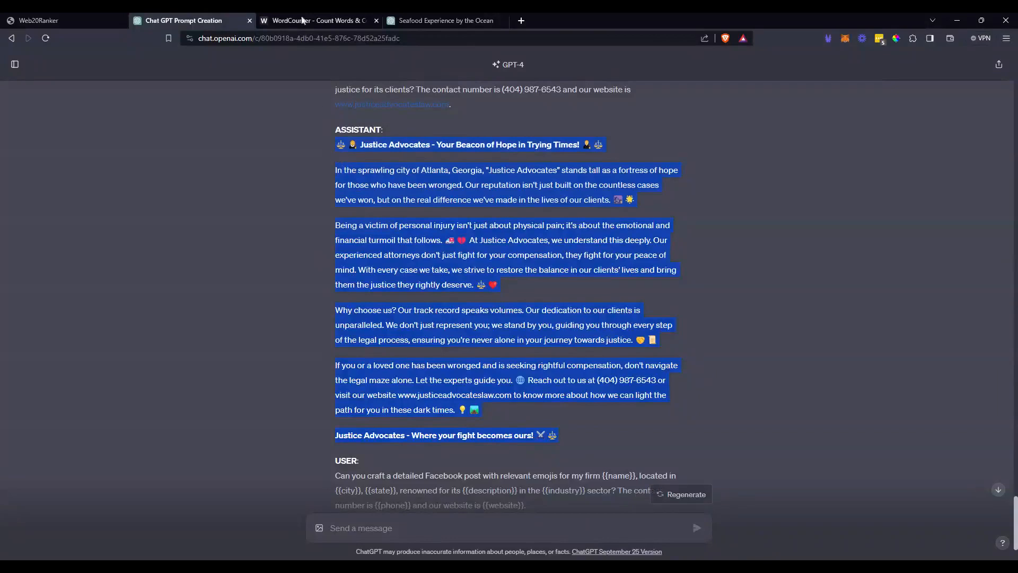
{"action": "left_click", "coordinate": [303, 20]}
{"action": "key", "text": "ctrl+a"}
{"action": "key", "text": "ctrl+v"}
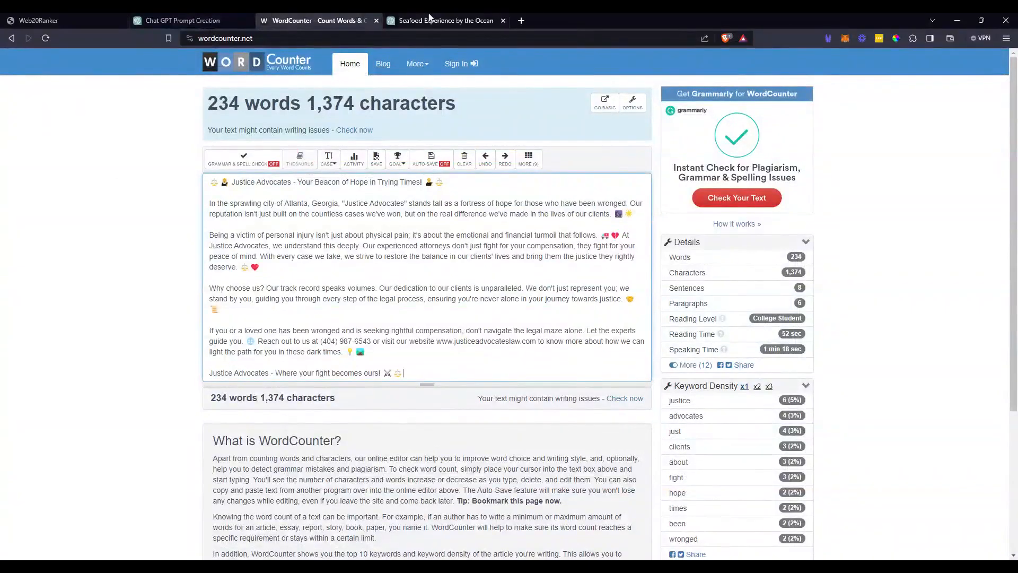
Edit the first message in the Seafood Experience ChatGPT conversation to request a 350-word increase of the Justice Advocates post, and resubmit it
{"action": "left_click", "coordinate": [445, 21]}
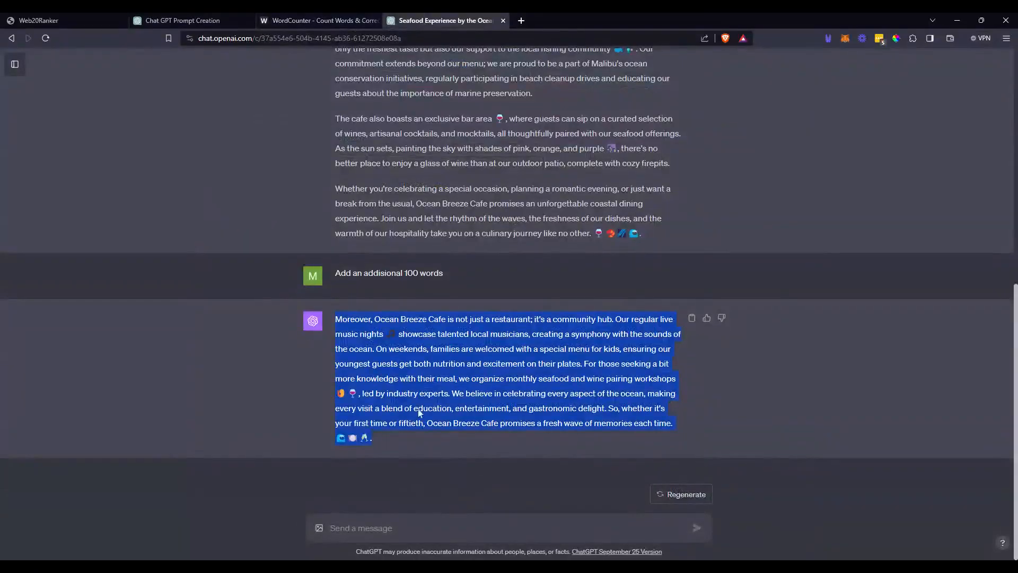
{"action": "scroll", "coordinate": [692, 237], "scroll_direction": "up", "scroll_amount": 8}
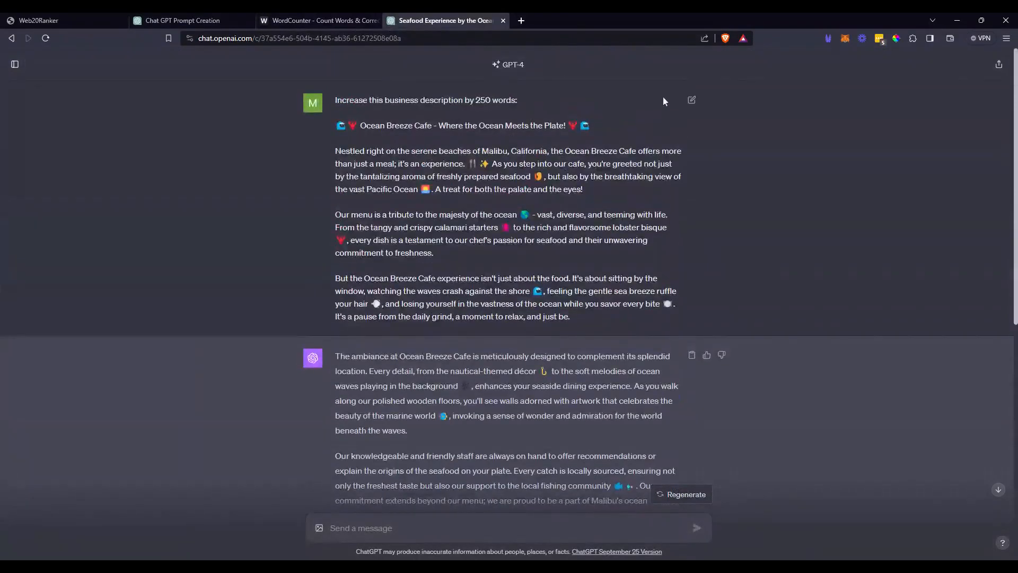
{"action": "left_click", "coordinate": [691, 100]}
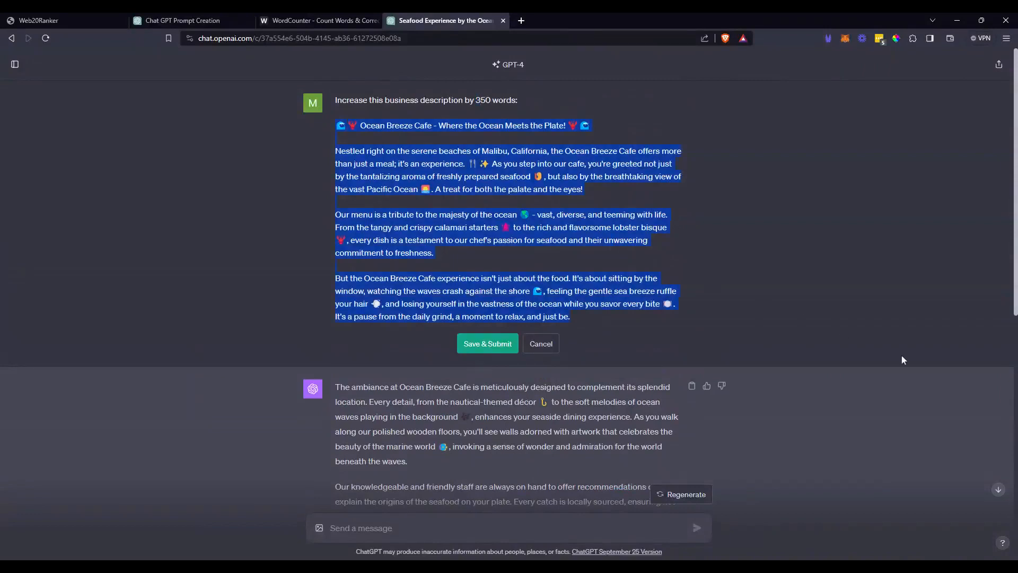
{"action": "key", "text": "ctrl+v"}
{"action": "key", "text": "Return"}
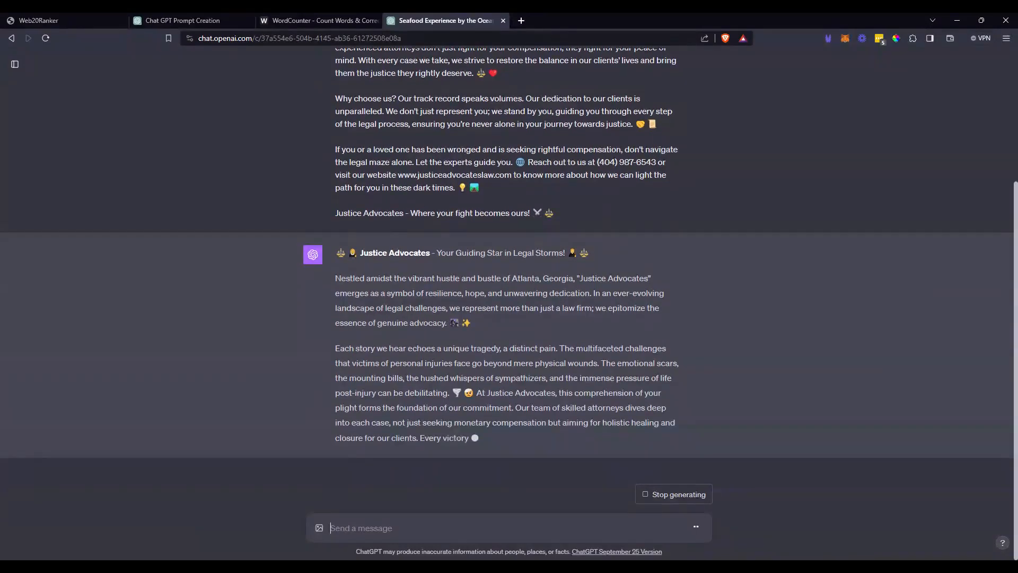
Copy the Justice Advocates USER prompt from the prompt creation conversation and add a new message section to the Web20Ranker content type
{"action": "left_click", "coordinate": [194, 22]}
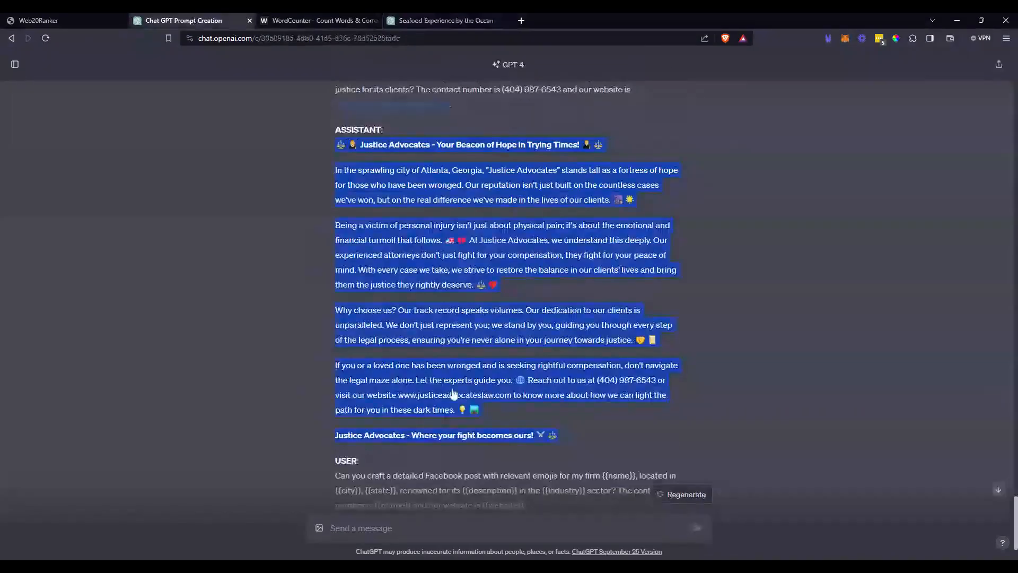
{"action": "scroll", "coordinate": [447, 430], "scroll_direction": "up", "scroll_amount": 4}
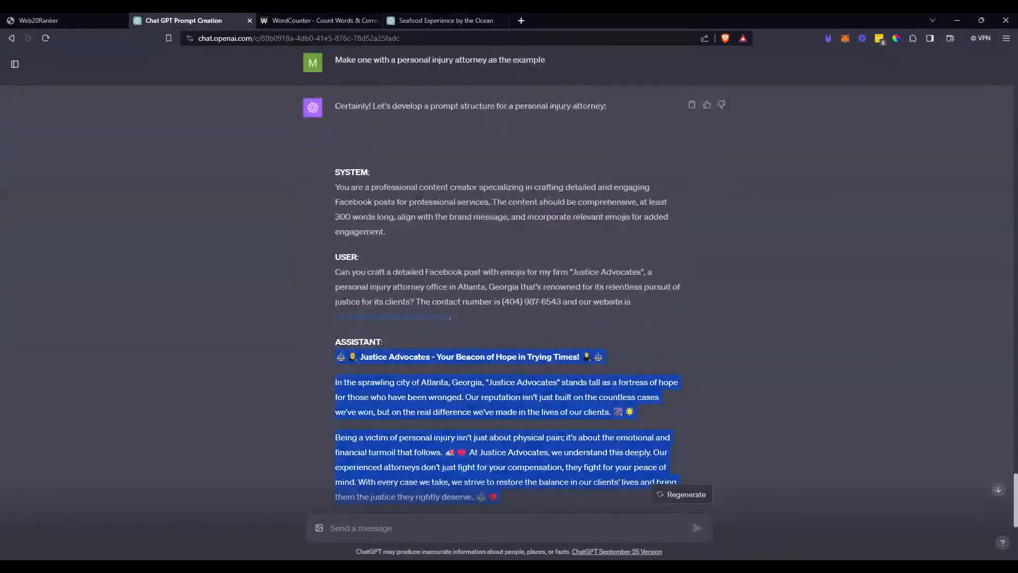
{"action": "left_click_drag", "start_coordinate": [452, 317], "coordinate": [379, 267]}
{"action": "key", "text": "ctrl+c"}
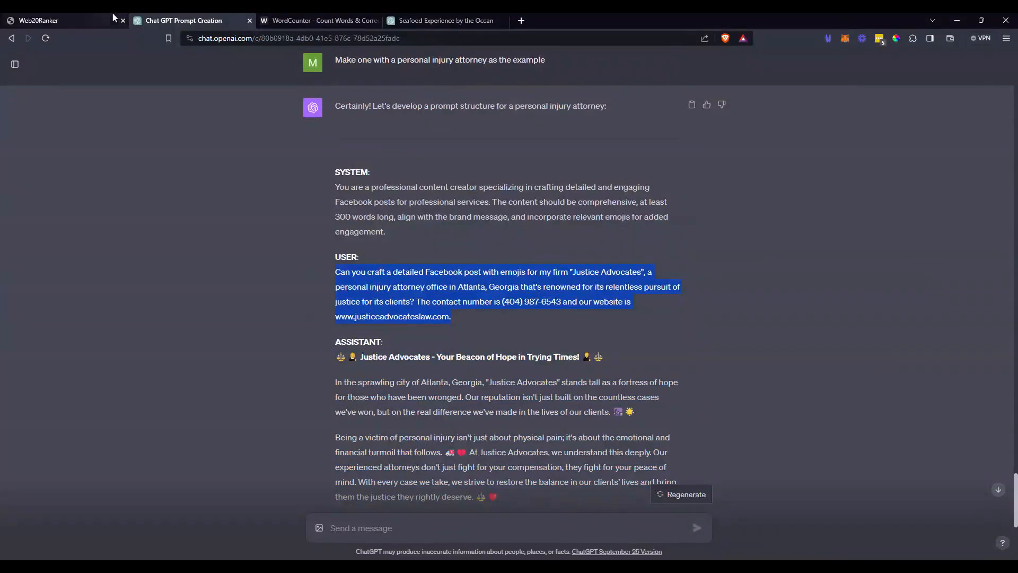
{"action": "left_click", "coordinate": [64, 21]}
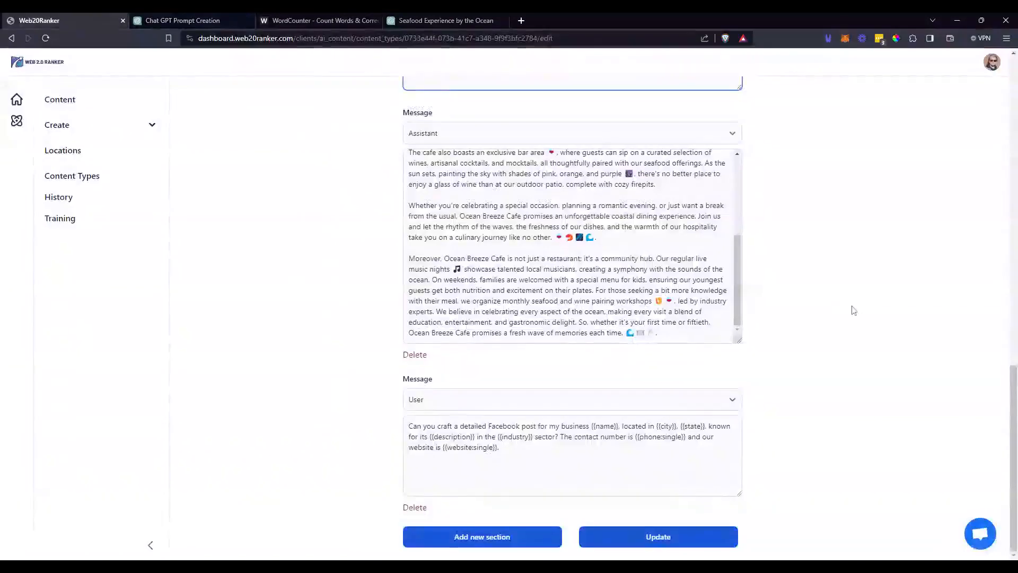
{"action": "left_click", "coordinate": [420, 525]}
{"action": "scroll", "coordinate": [546, 464], "scroll_direction": "down", "scroll_amount": 3}
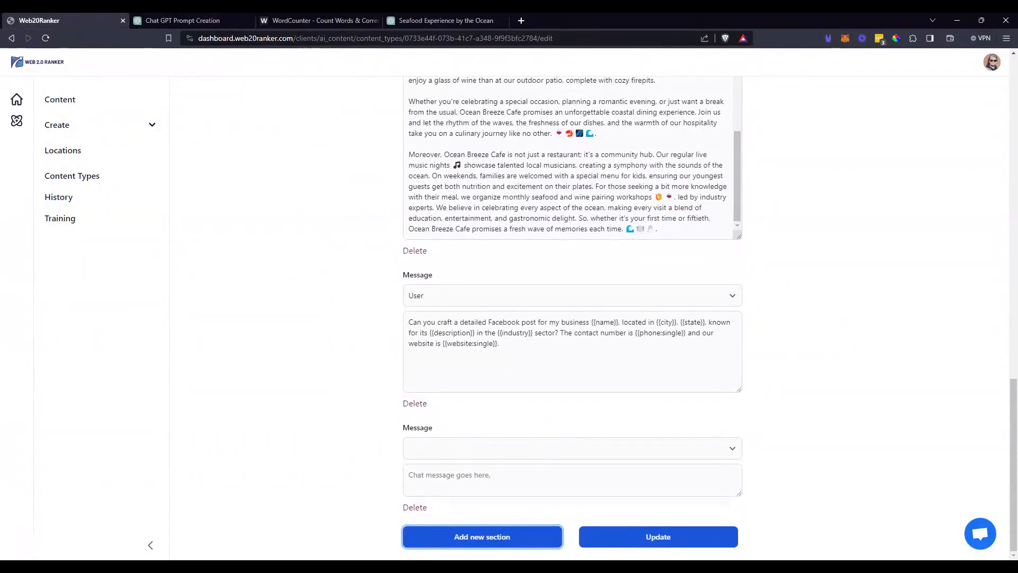
Put the Justice Advocates prompt in the last User message and move its business-placeholder text into the new message section
{"action": "left_click", "coordinate": [500, 343]}
{"action": "key", "text": "ctrl+v"}
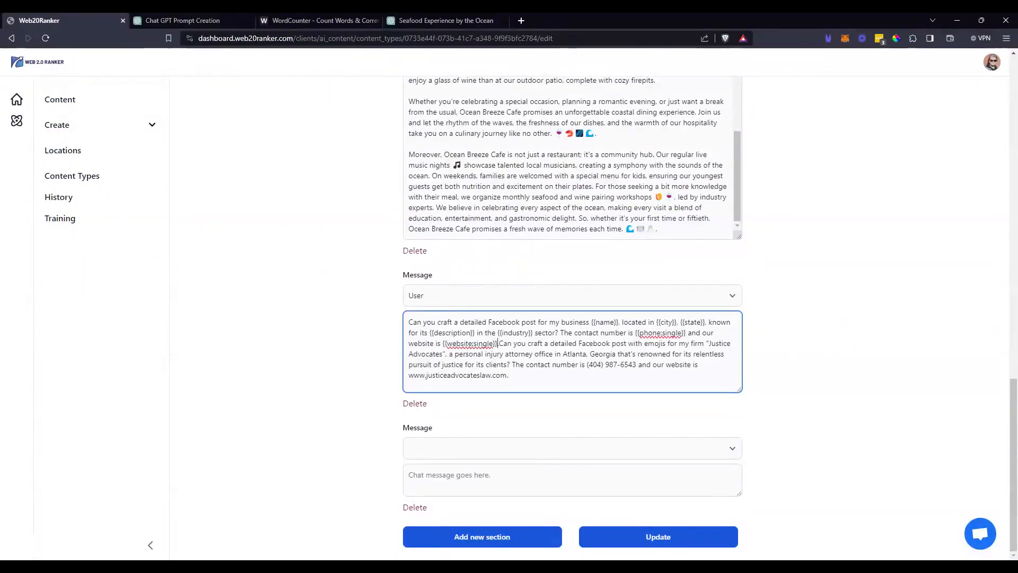
{"action": "left_click_drag", "start_coordinate": [499, 344], "coordinate": [298, 257]}
{"action": "key", "text": "ctrl+x"}
{"action": "left_click", "coordinate": [497, 474]}
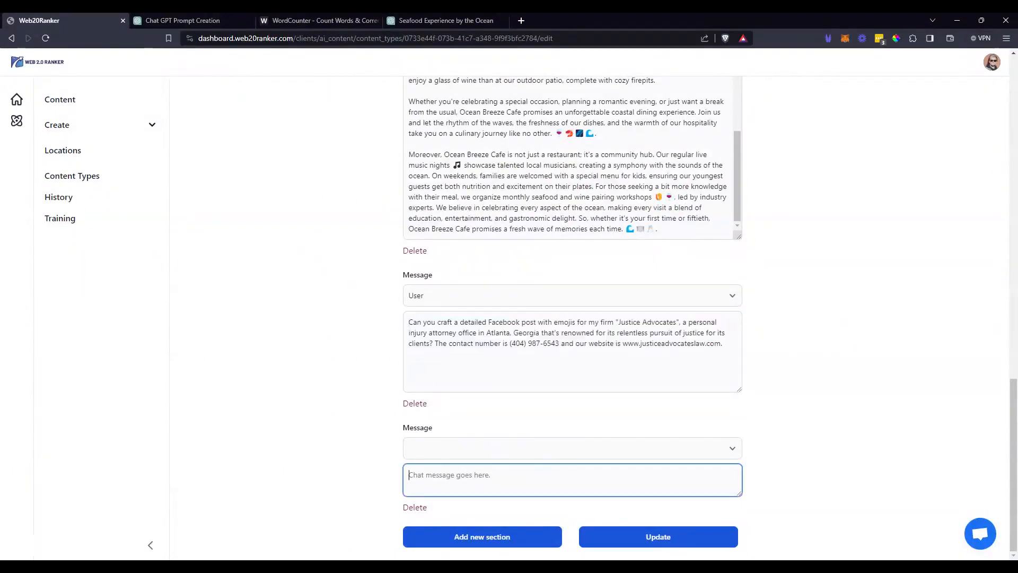
{"action": "key", "text": "ctrl+v"}
{"action": "left_click", "coordinate": [867, 372]}
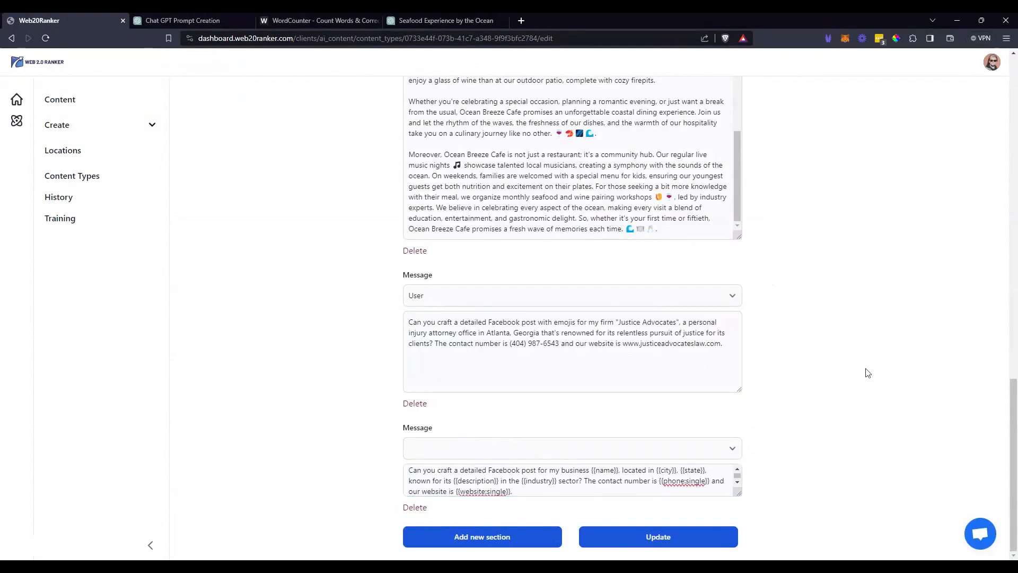
Add another message section holding the business-placeholder prompt, and clear that text from the section above it
{"action": "left_click", "coordinate": [527, 537]}
{"action": "key", "text": "ctrl+v"}
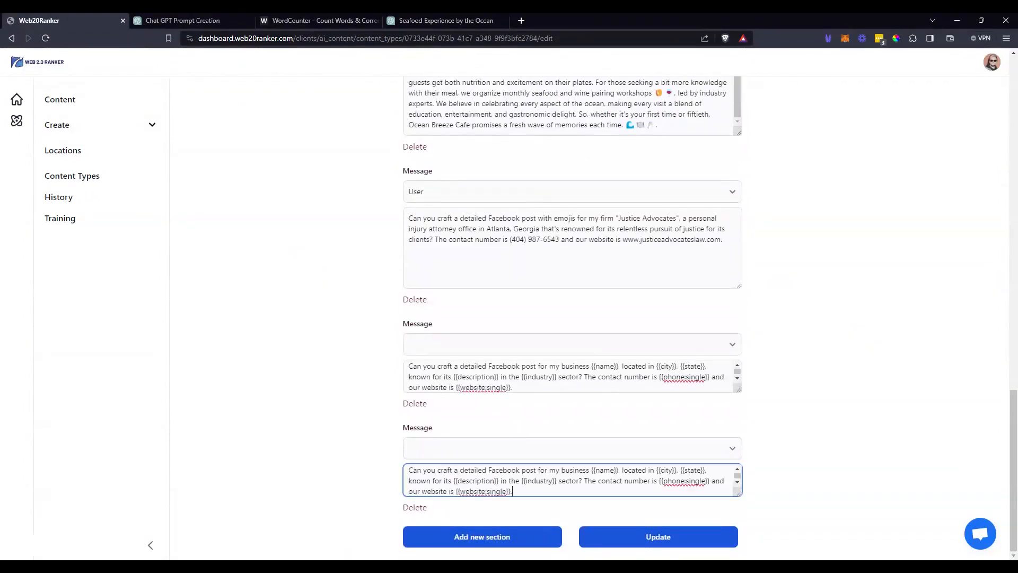
{"action": "left_click", "coordinate": [572, 376]}
{"action": "key", "text": "ctrl+a"}
{"action": "key", "text": "ctrl+x"}
Copy ", 400 words long," from the Ocean Breeze Cafe prompt into the Justice Advocates prompt after "detailed Facebook post", without a double space
{"action": "scroll", "coordinate": [804, 315], "scroll_direction": "up", "scroll_amount": 3}
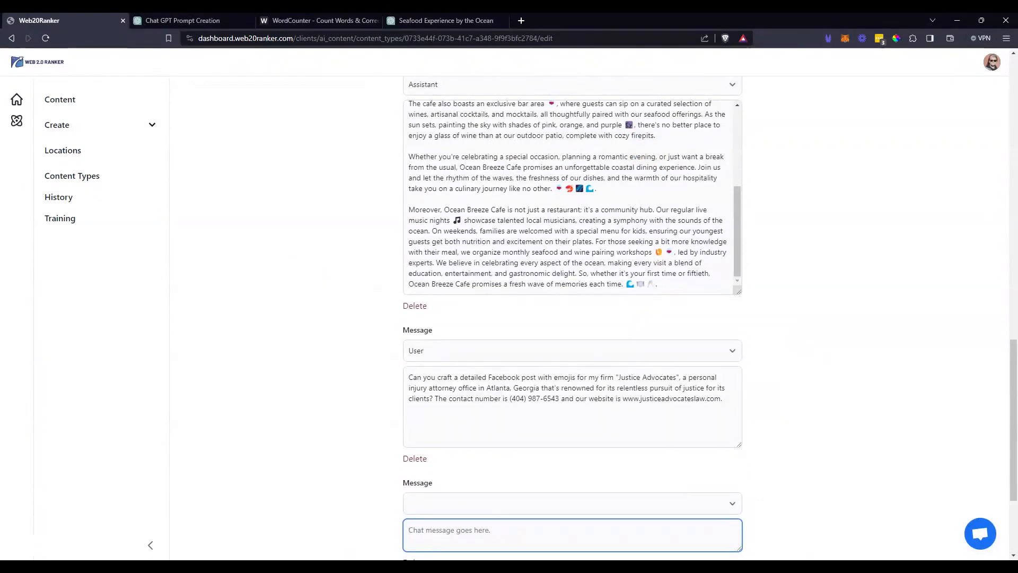
{"action": "scroll", "coordinate": [944, 386], "scroll_direction": "up", "scroll_amount": 4}
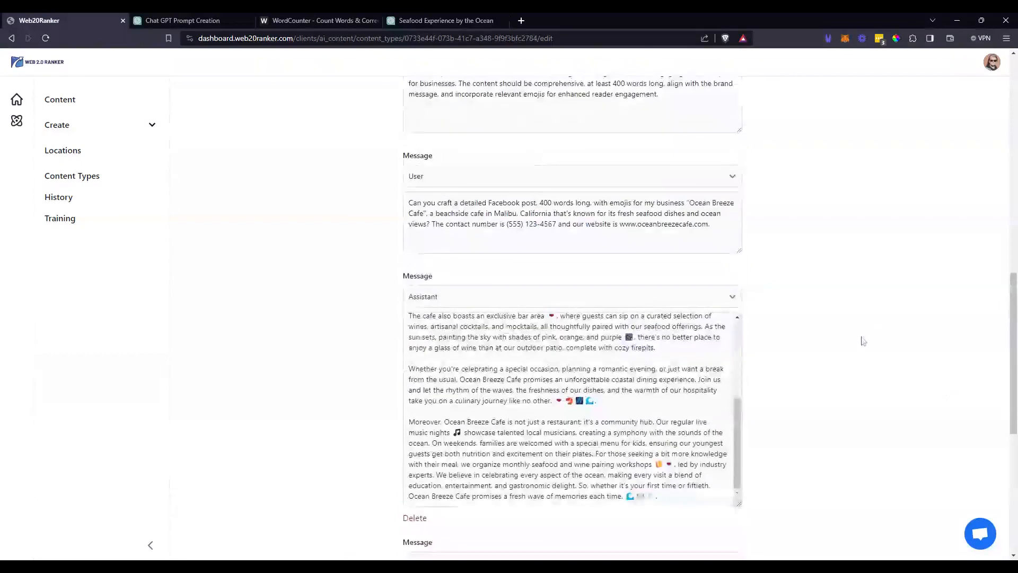
{"action": "left_click_drag", "start_coordinate": [536, 203], "coordinate": [587, 203]}
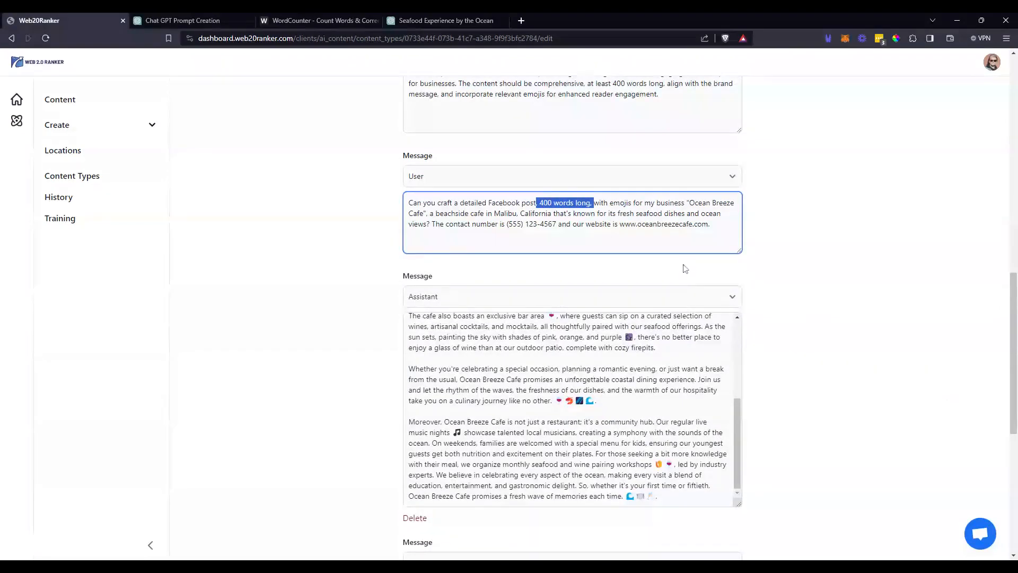
{"action": "scroll", "coordinate": [778, 223], "scroll_direction": "down", "scroll_amount": 4}
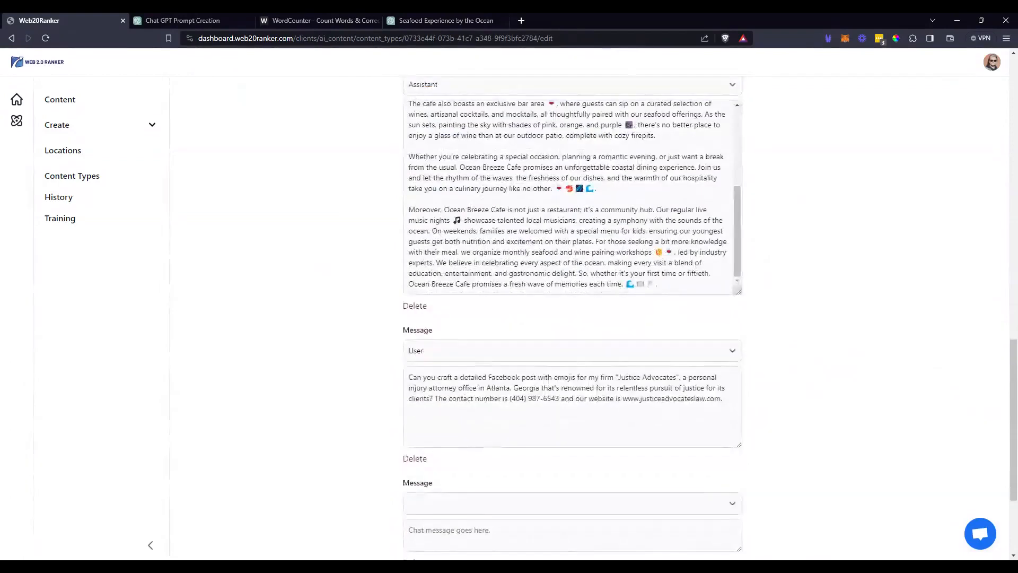
{"action": "left_click", "coordinate": [536, 378]}
{"action": "key", "text": "ctrl+v"}
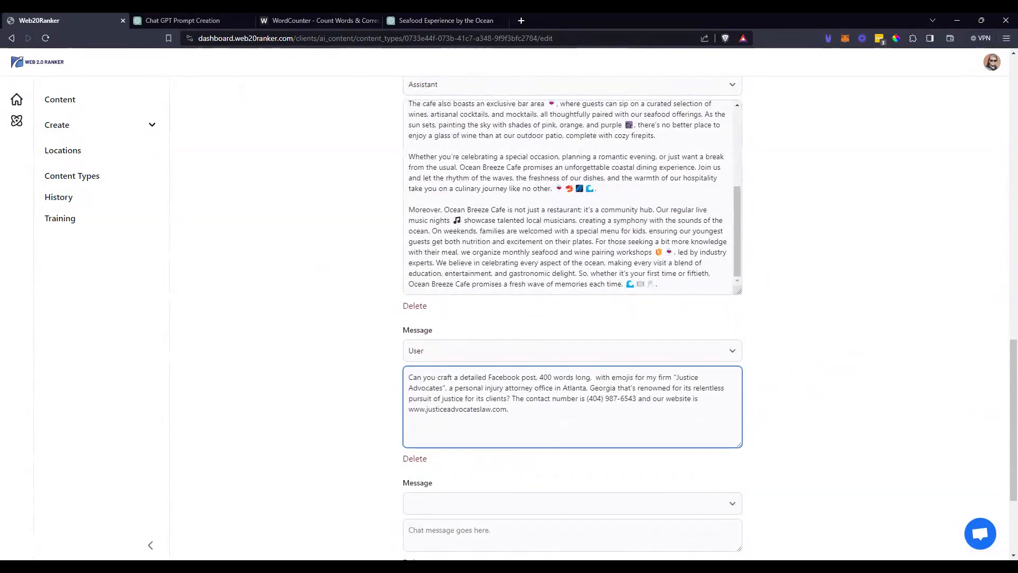
{"action": "key", "text": "BackSpace"}
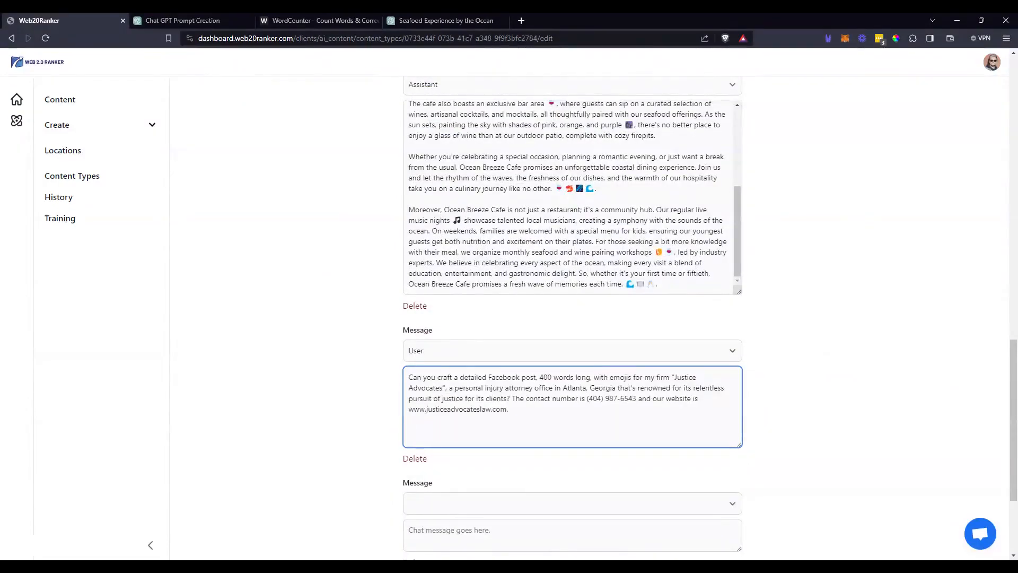
Set the empty message below the Justice Advocates prompt to the Assistant role and enlarge its text box
{"action": "scroll", "coordinate": [863, 456], "scroll_direction": "down", "scroll_amount": 2}
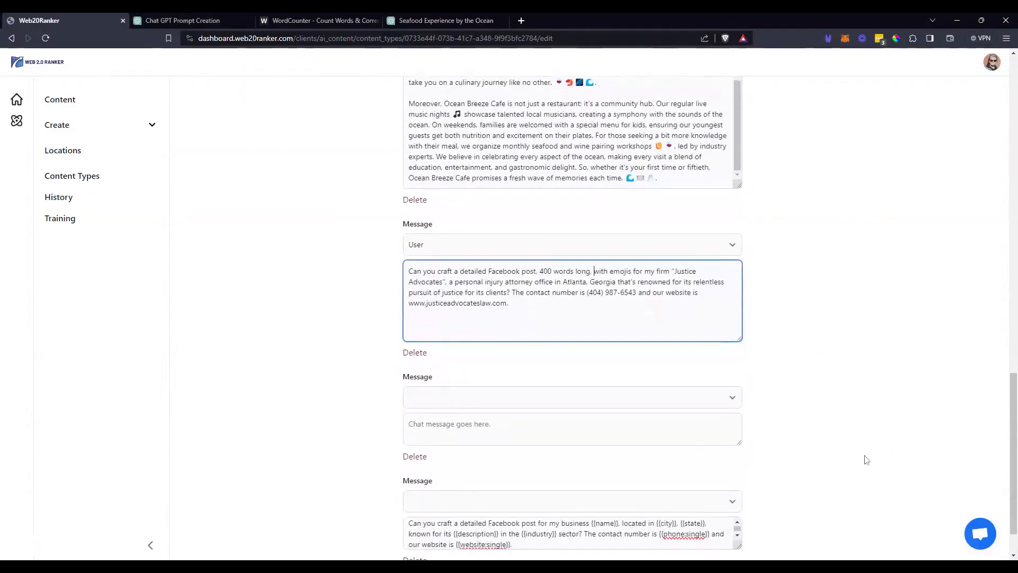
{"action": "left_click", "coordinate": [502, 400]}
{"action": "left_click", "coordinate": [493, 415]}
{"action": "left_click", "coordinate": [439, 399]}
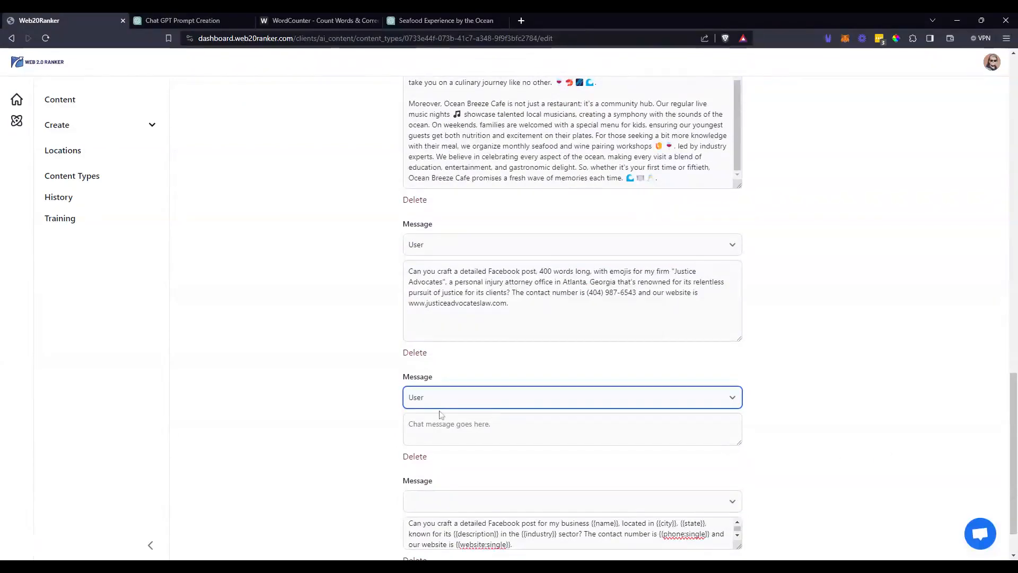
{"action": "left_click", "coordinate": [440, 418]}
{"action": "left_click_drag", "start_coordinate": [740, 444], "coordinate": [741, 533]}
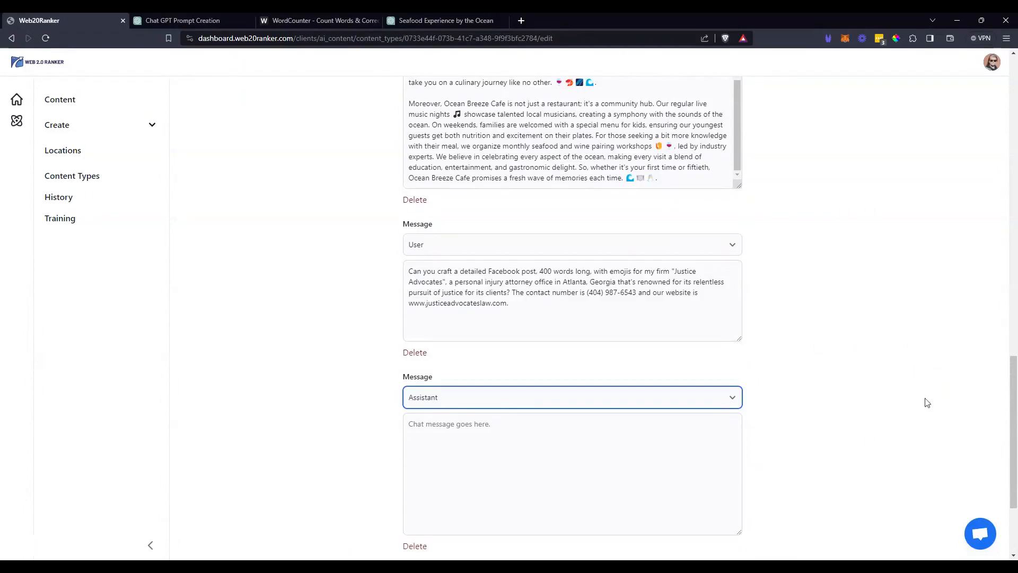
{"action": "scroll", "coordinate": [922, 318], "scroll_direction": "down", "scroll_amount": 3}
Copy the expanded Justice Advocates post from ChatGPT and replace the WordCounter text with it to check its length
{"action": "left_click", "coordinate": [425, 20]}
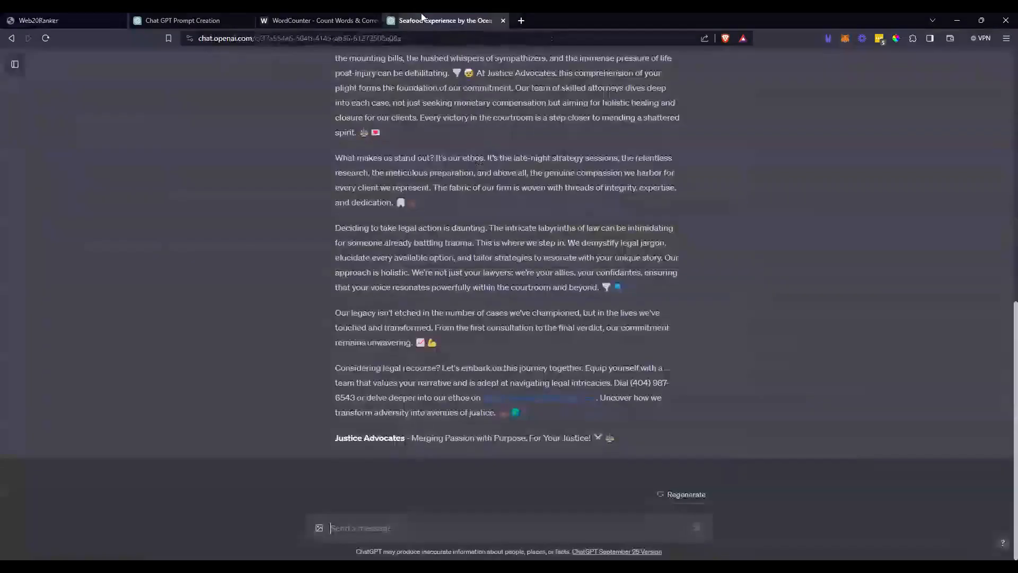
{"action": "scroll", "coordinate": [643, 246], "scroll_direction": "up", "scroll_amount": 6}
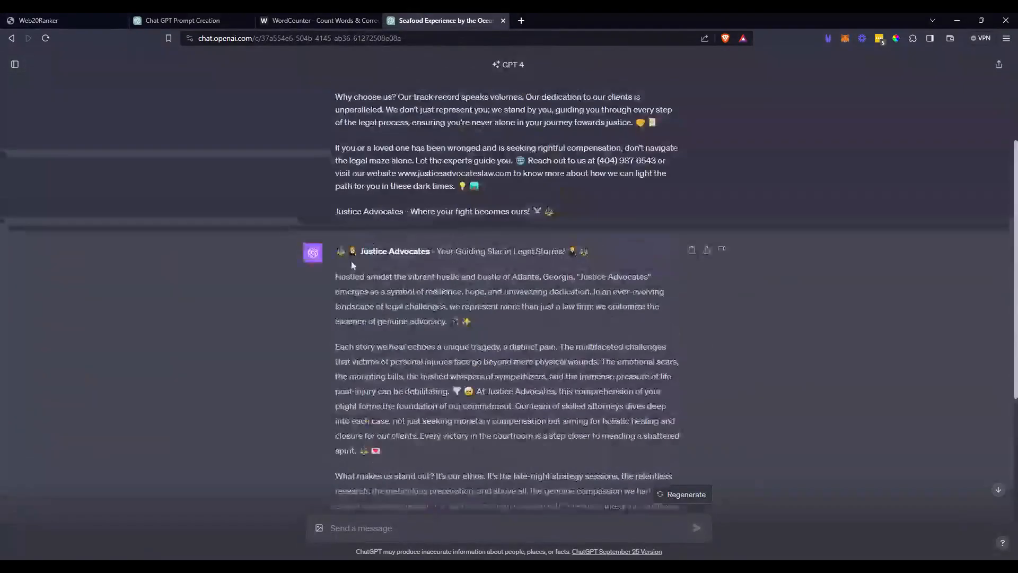
{"action": "left_click_drag", "start_coordinate": [336, 251], "coordinate": [594, 359]}
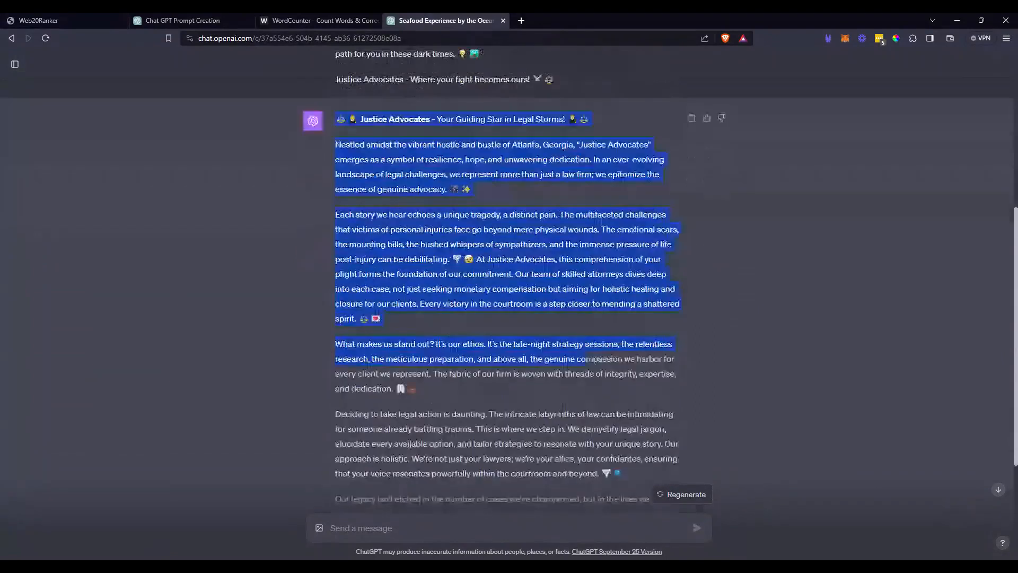
{"action": "left_click", "coordinate": [350, 19]}
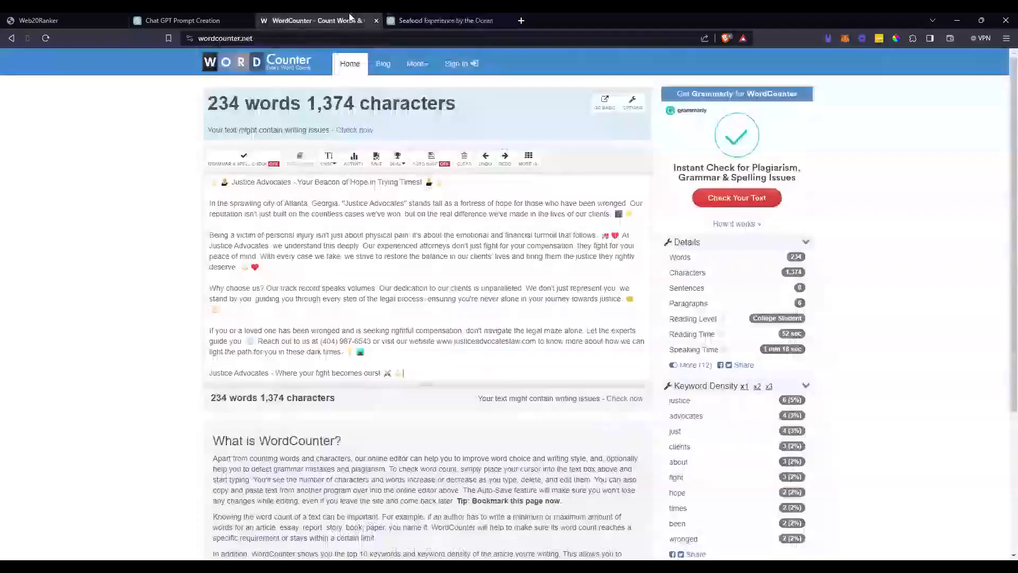
{"action": "key", "text": "ctrl+a"}
{"action": "key", "text": "ctrl+v"}
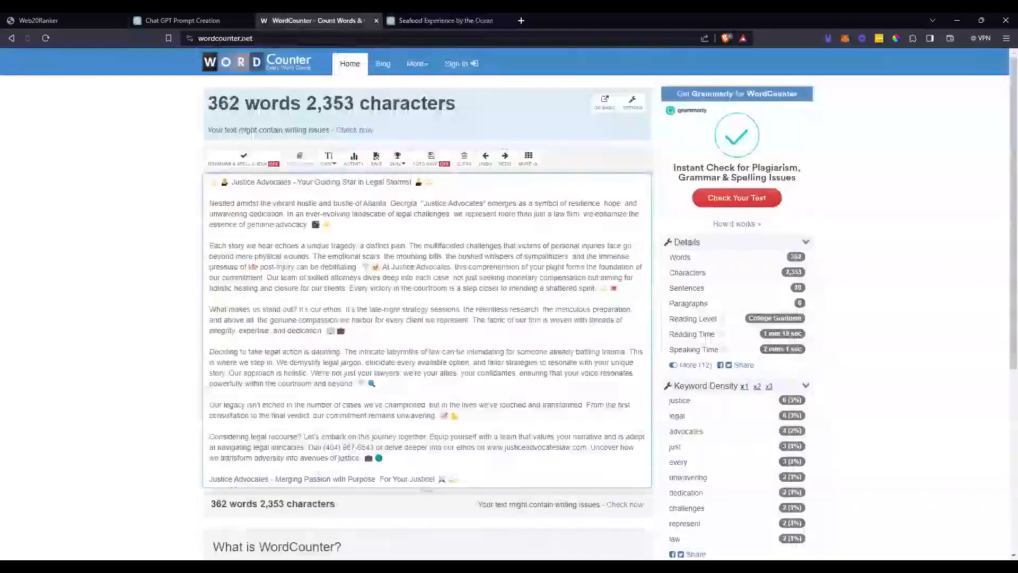
Paste the expanded Justice Advocates post into the empty Assistant message in Web20Ranker and enlarge its text box
{"action": "left_click", "coordinate": [178, 18]}
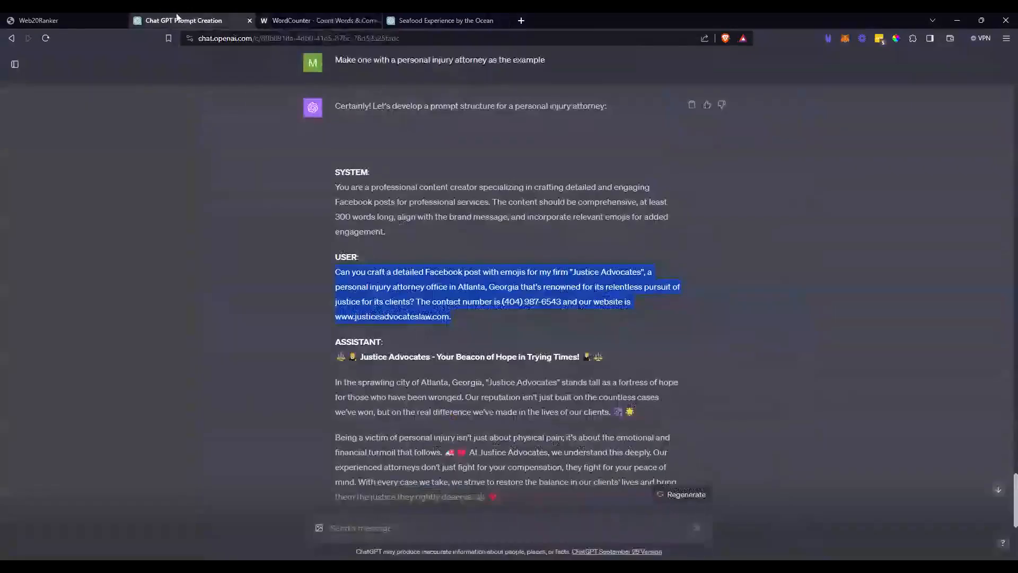
{"action": "left_click", "coordinate": [28, 19]}
{"action": "left_click", "coordinate": [478, 313]}
{"action": "key", "text": "ctrl+v"}
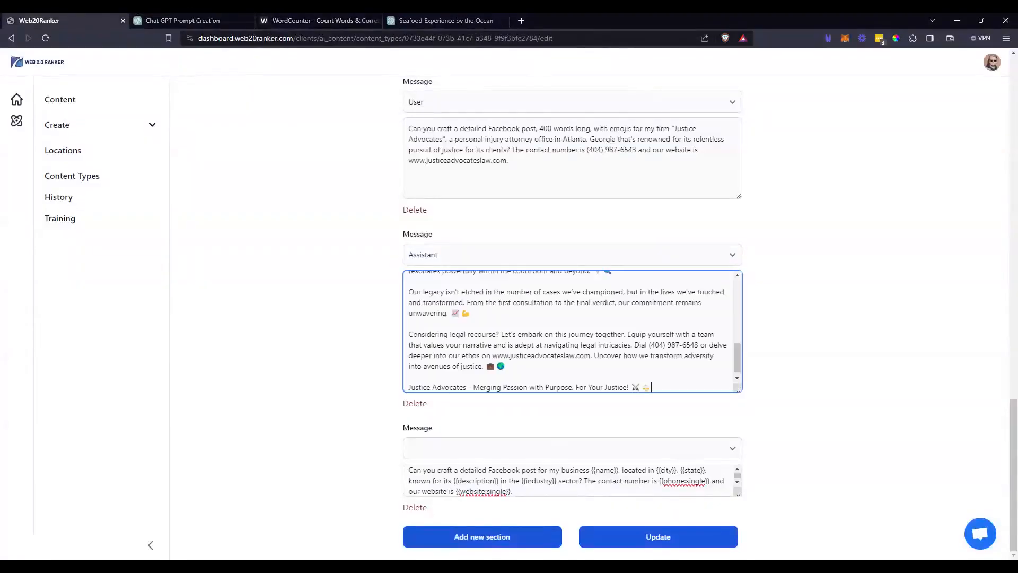
{"action": "left_click_drag", "start_coordinate": [737, 391], "coordinate": [738, 466]}
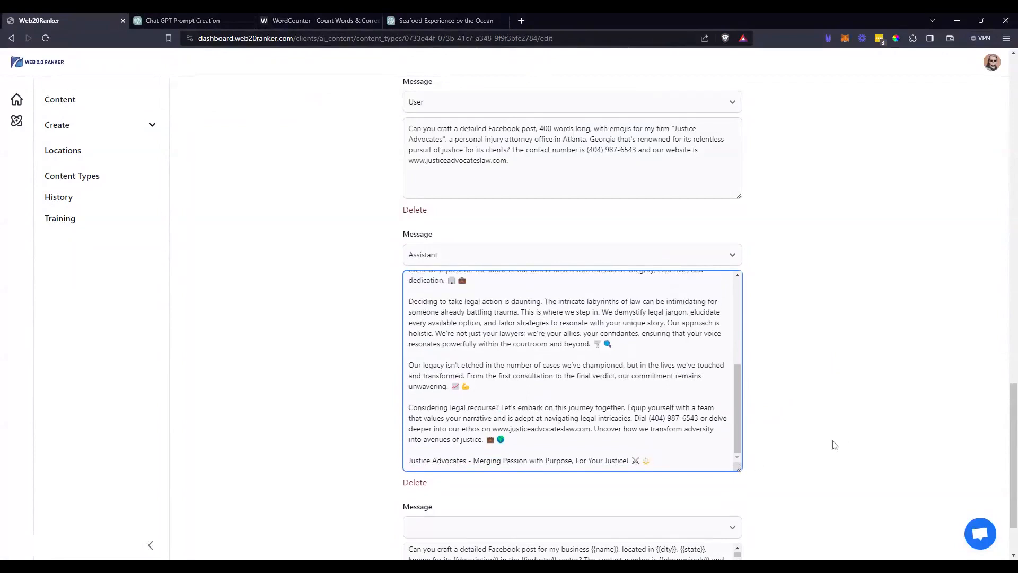
Set the final business-placeholder message to the User role and save the updated content type
{"action": "scroll", "coordinate": [837, 439], "scroll_direction": "down", "scroll_amount": 2}
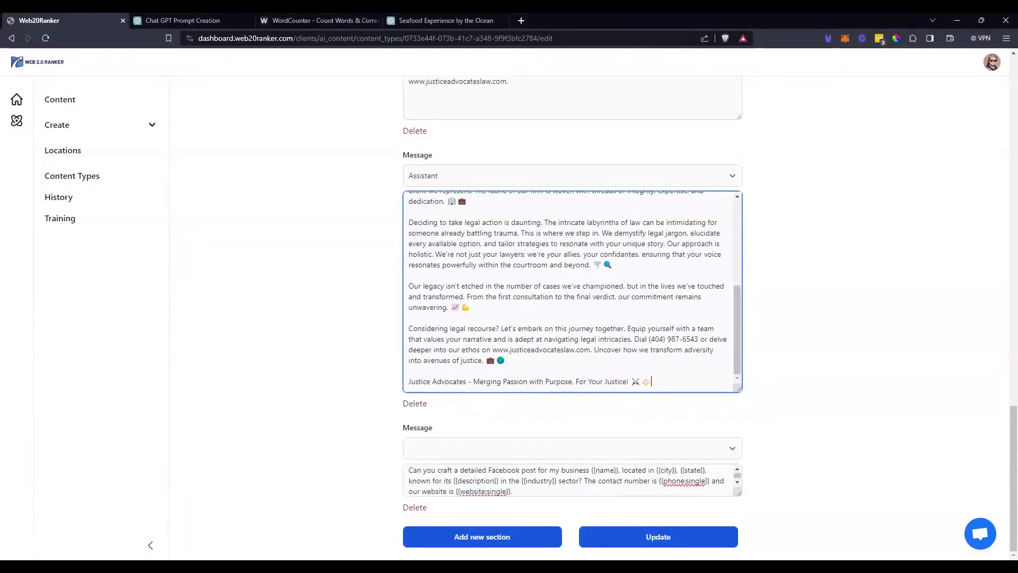
{"action": "left_click", "coordinate": [437, 455]}
{"action": "key", "text": "u"}
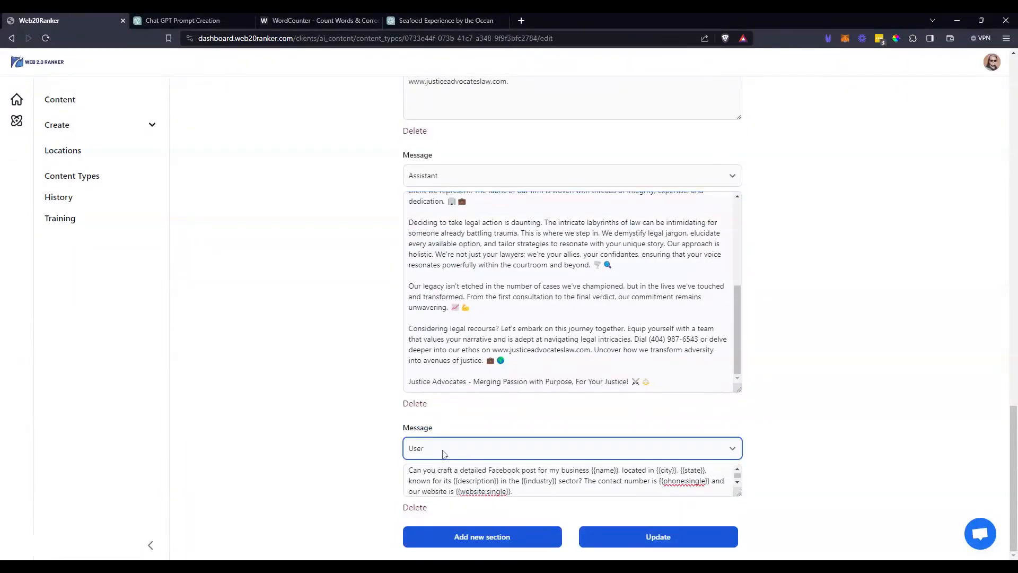
{"action": "scroll", "coordinate": [780, 484], "scroll_direction": "up", "scroll_amount": 15}
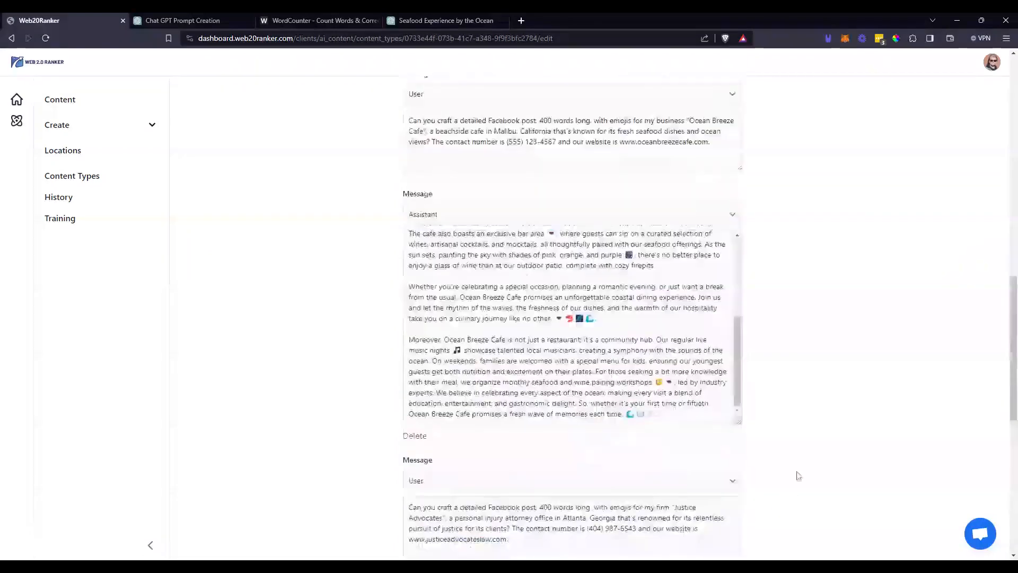
{"action": "scroll", "coordinate": [848, 466], "scroll_direction": "down", "scroll_amount": 15}
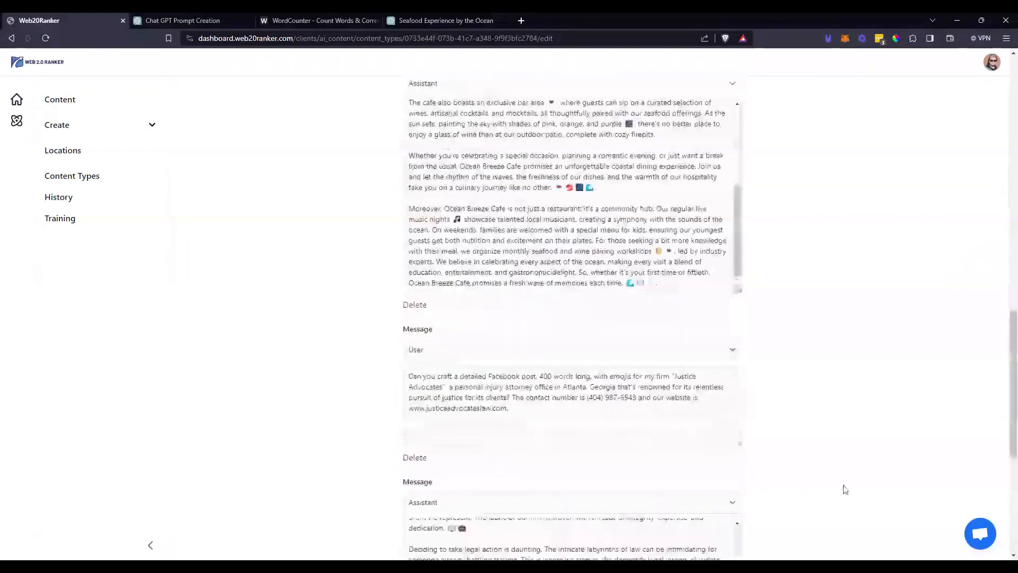
{"action": "left_click", "coordinate": [677, 539]}
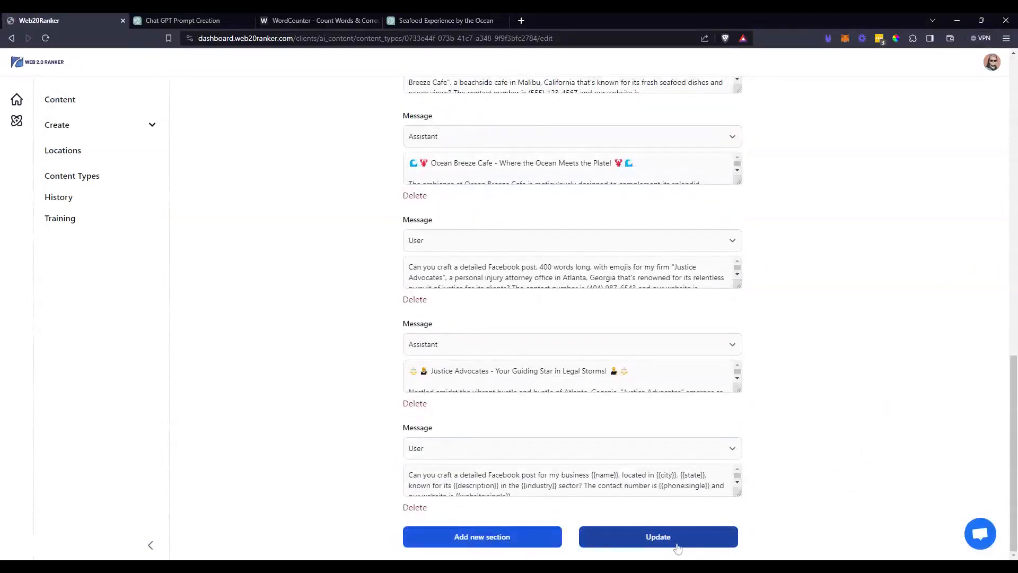
Save the updated content type and open the existing Facebook Post entry of the Mr. Plumber location
{"action": "left_click", "coordinate": [663, 545]}
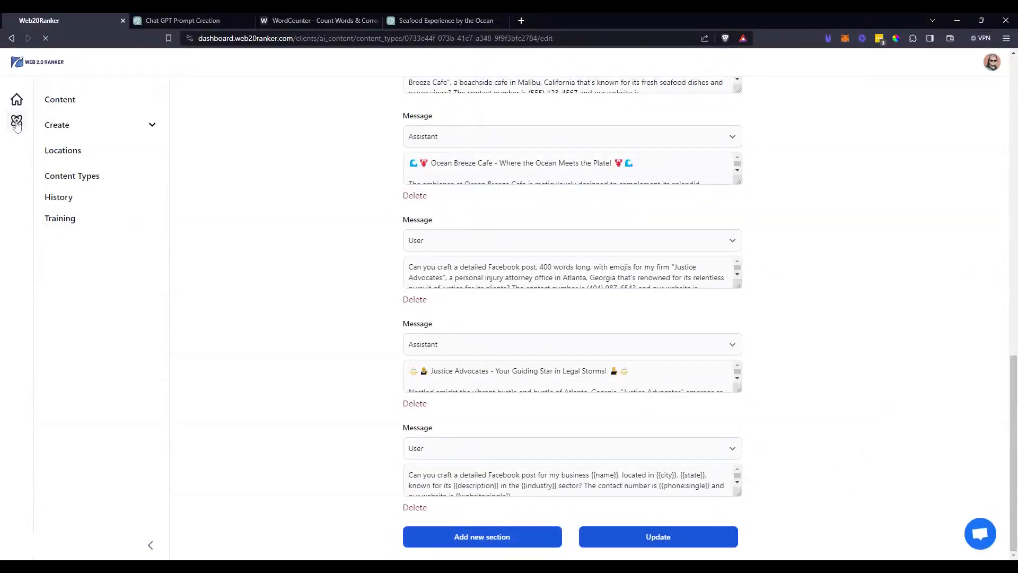
{"action": "left_click", "coordinate": [57, 152]}
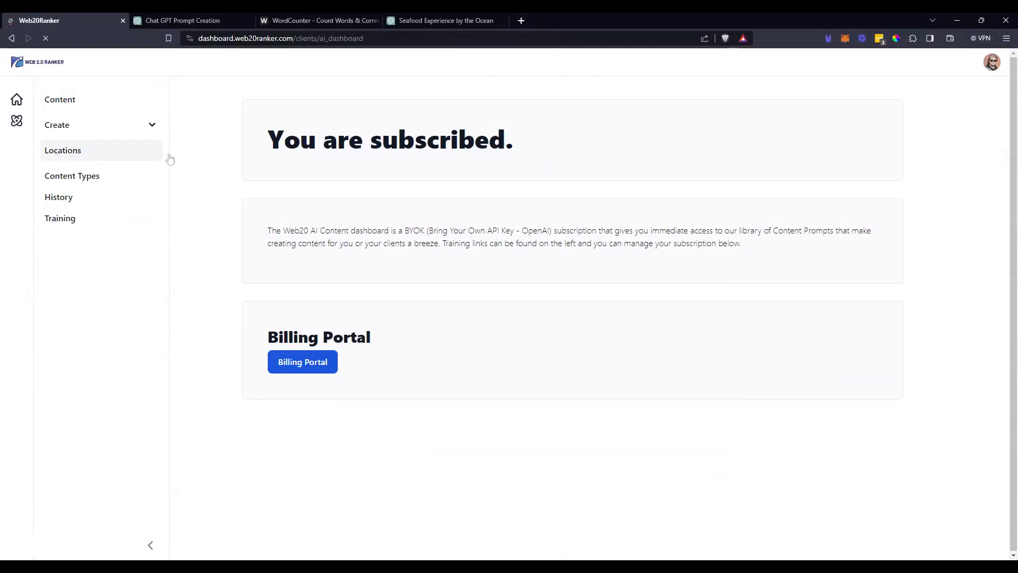
{"action": "left_click", "coordinate": [232, 234]}
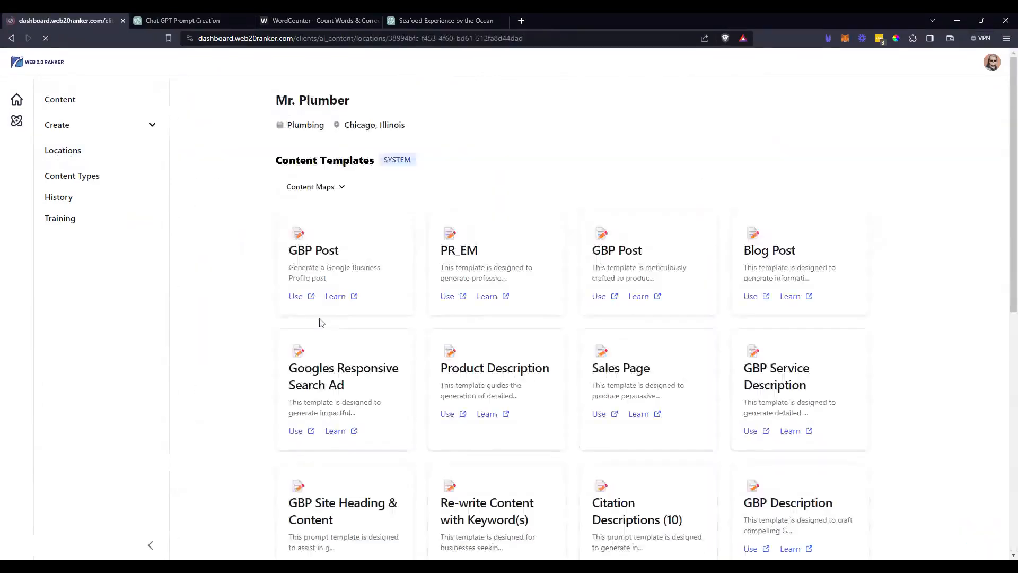
{"action": "scroll", "coordinate": [318, 322], "scroll_direction": "down", "scroll_amount": 5}
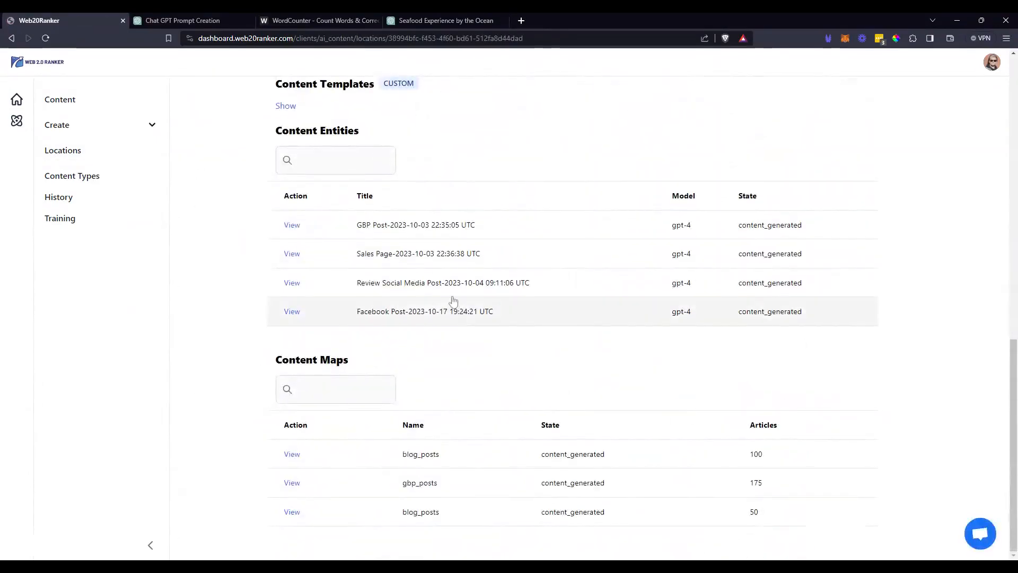
{"action": "left_click", "coordinate": [291, 312]}
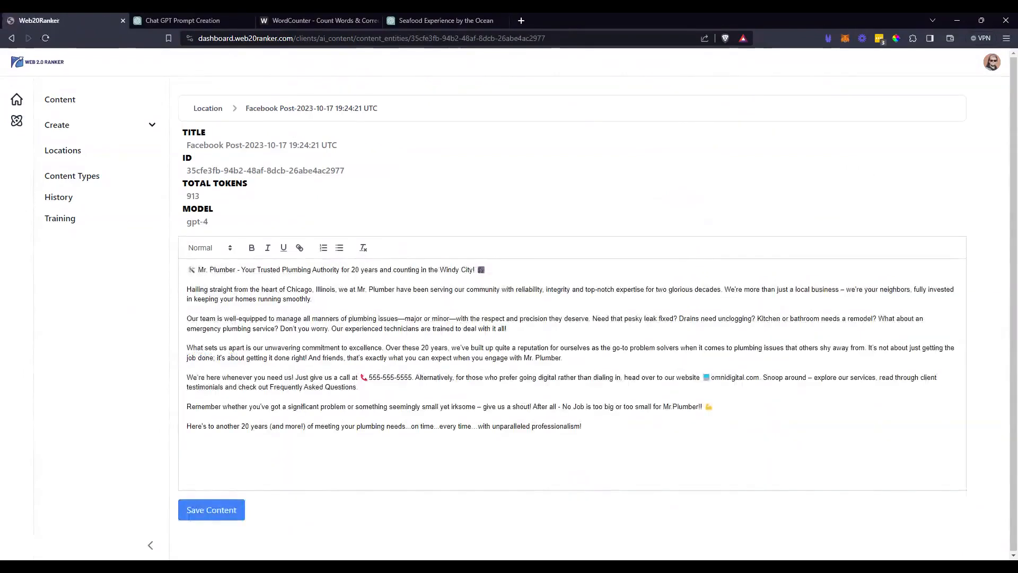
Copy the existing Mr. Plumber Facebook post and replace the WordCounter text with it to check its length
{"action": "key", "text": "ctrl+a"}
{"action": "key", "text": "ctrl+Tab"}
{"action": "key", "text": "ctrl+Tab"}
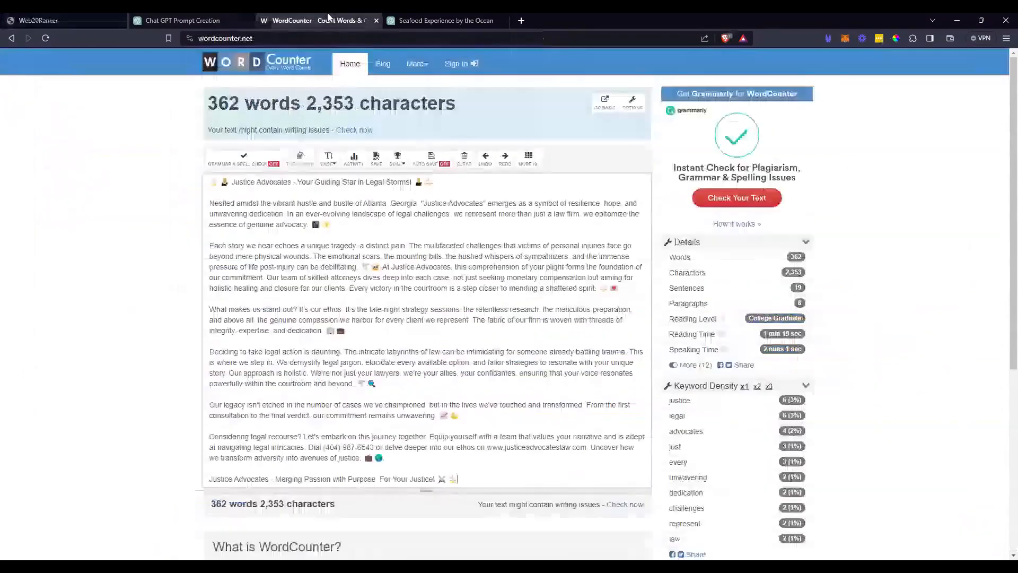
{"action": "key", "text": "ctrl+a"}
{"action": "key", "text": "ctrl+v"}
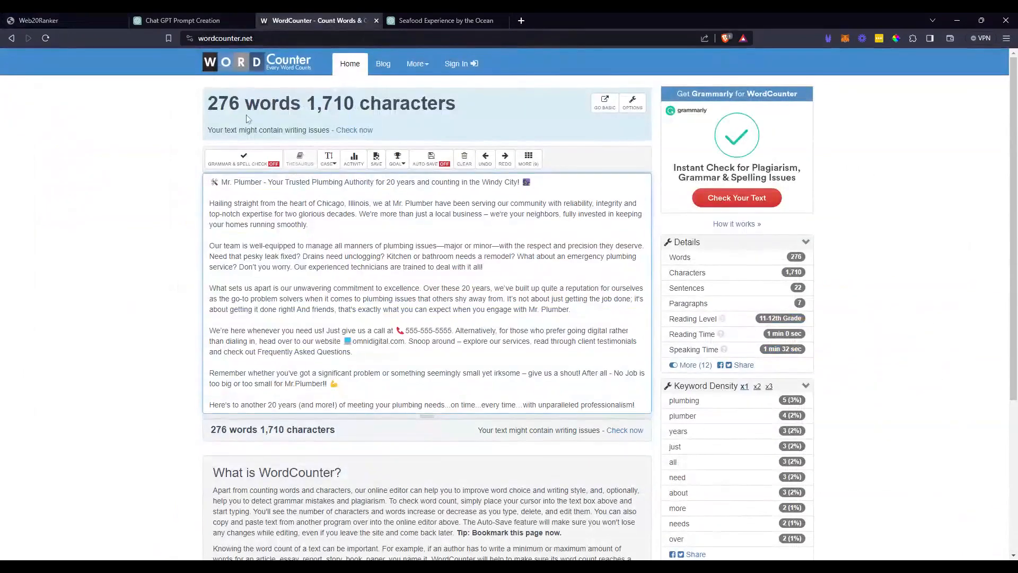
{"action": "left_click", "coordinate": [55, 18]}
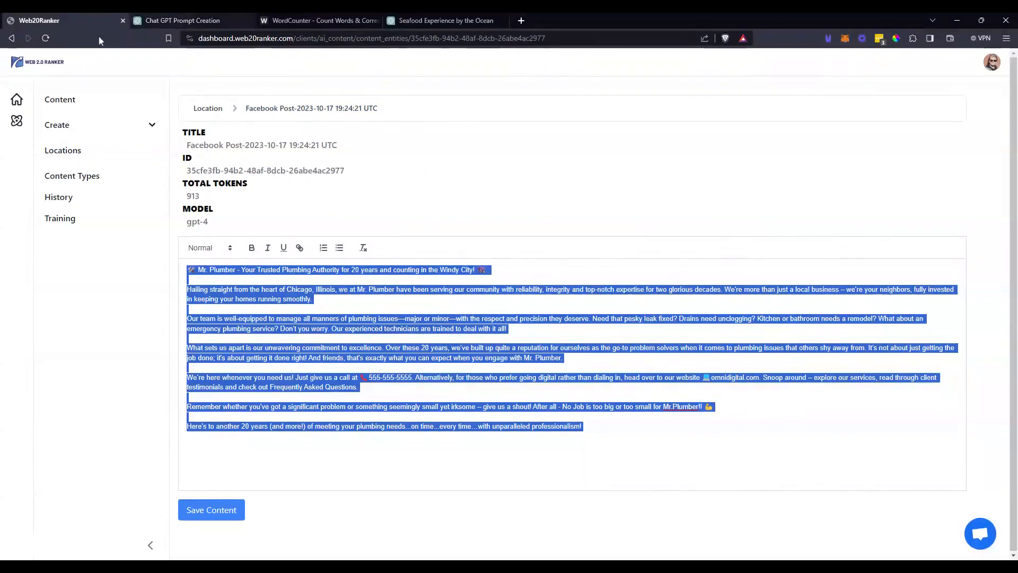
{"action": "left_click", "coordinate": [344, 20]}
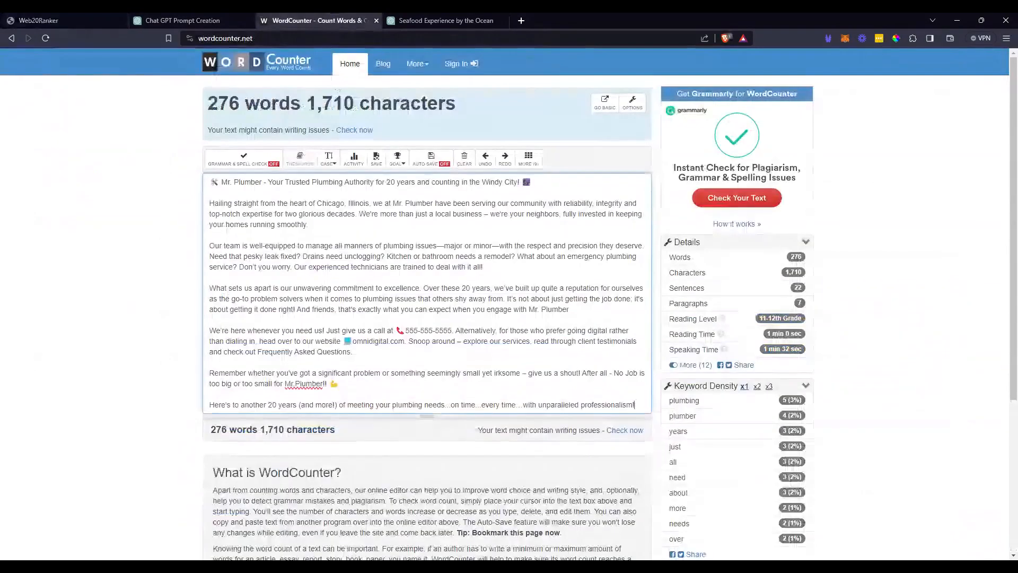
{"action": "left_click", "coordinate": [59, 20]}
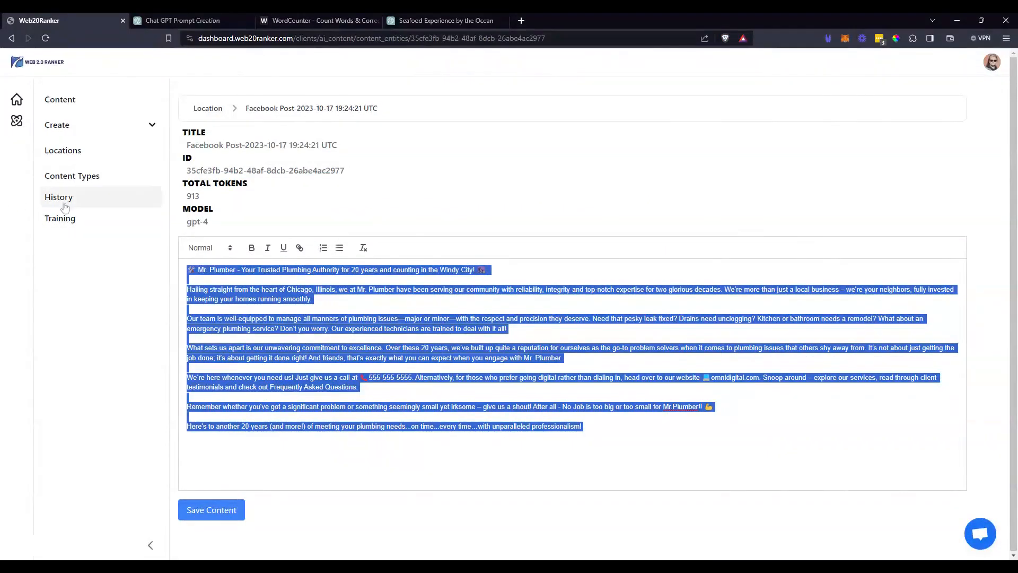
Return to the Mr. Plumber location and open its custom Facebook Post template for content creation
{"action": "left_click", "coordinate": [74, 154]}
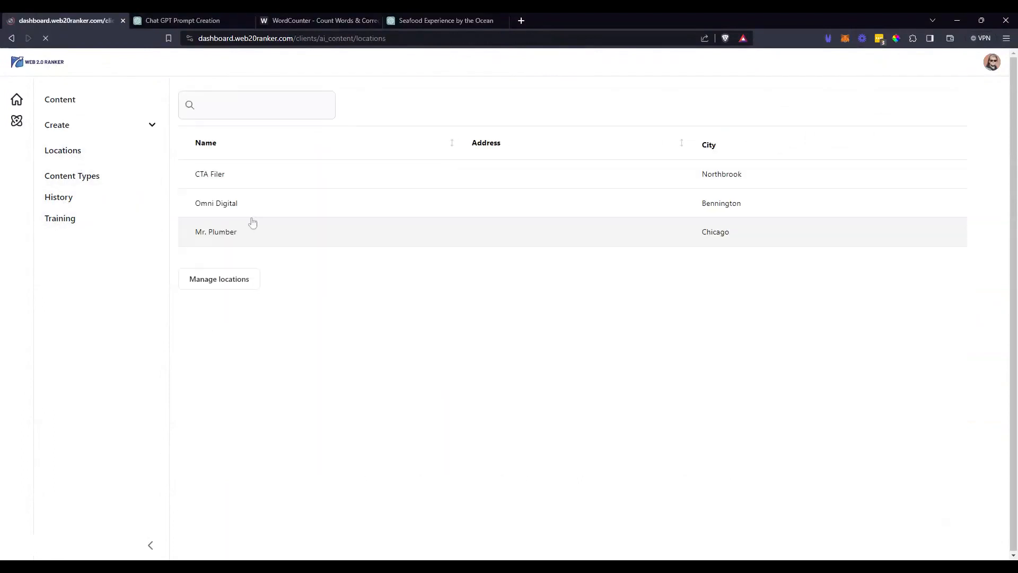
{"action": "left_click", "coordinate": [227, 232]}
{"action": "scroll", "coordinate": [445, 469], "scroll_direction": "down", "scroll_amount": 9}
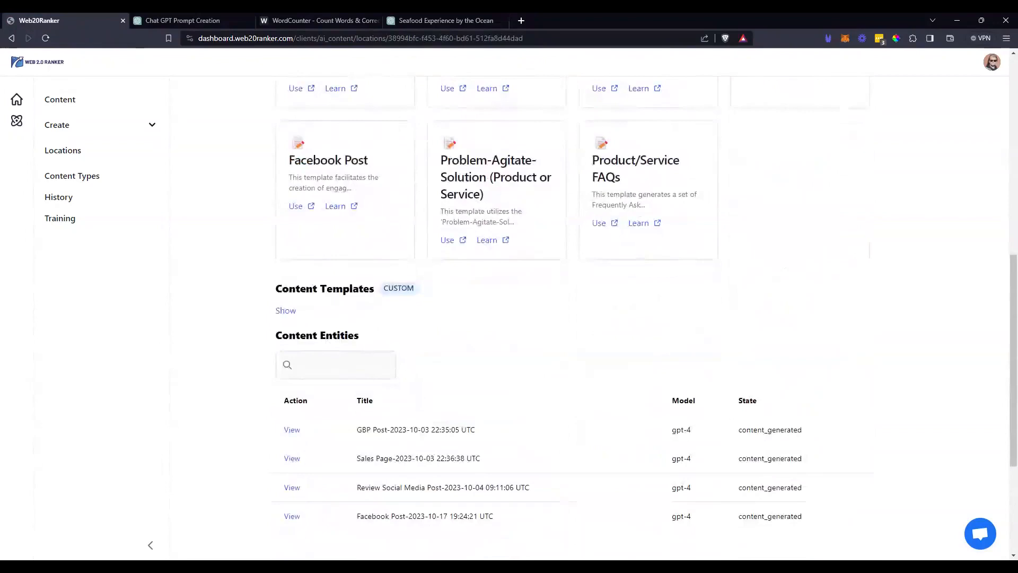
{"action": "left_click", "coordinate": [286, 311]}
{"action": "left_click", "coordinate": [448, 386]}
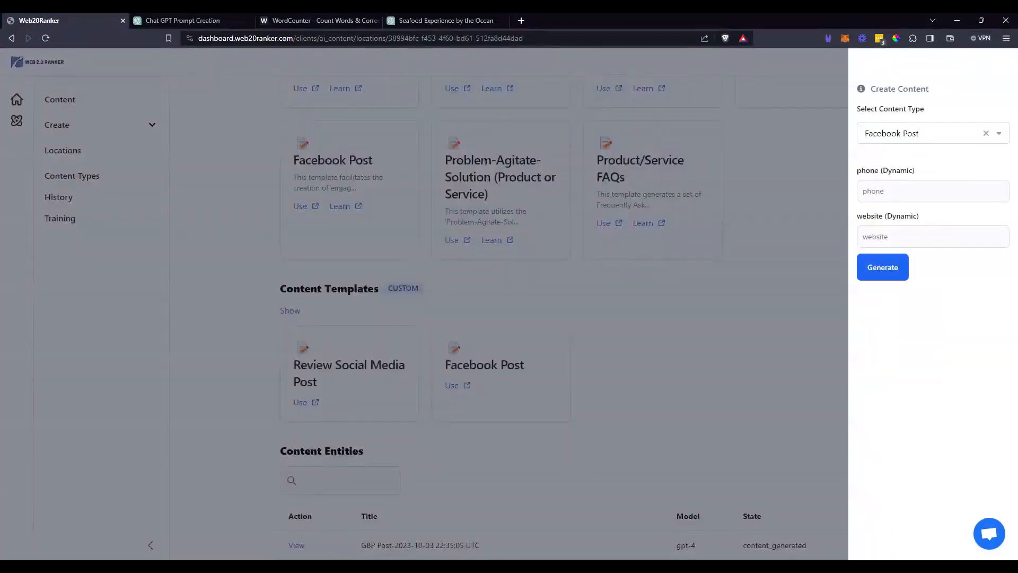
Fill in the business phone number, enter omni as the website and generate the Facebook post
{"action": "left_click", "coordinate": [932, 191]}
{"action": "type", "text": "555-555-5555"}
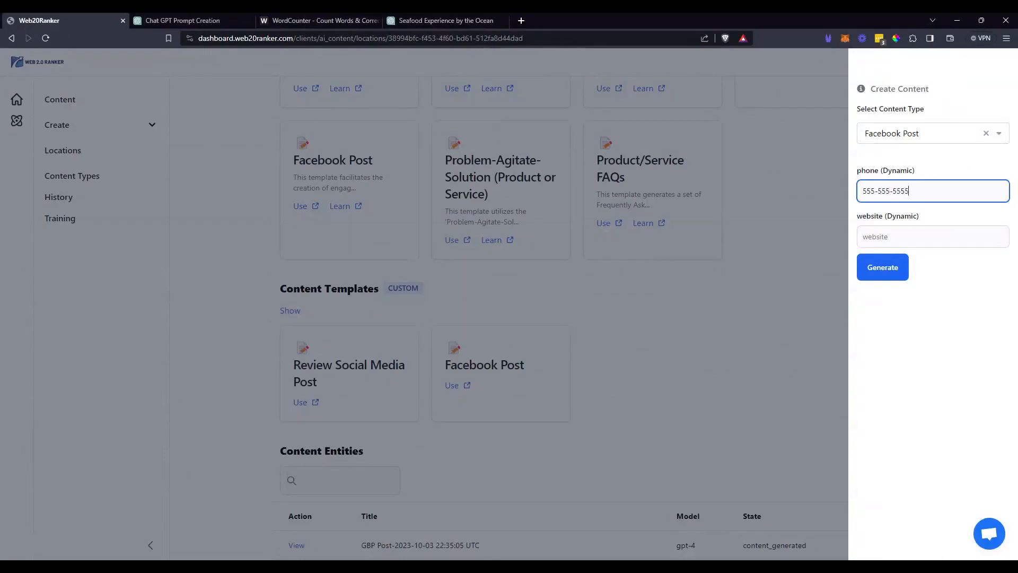
{"action": "key", "text": "Tab"}
{"action": "type", "text": "omni"}
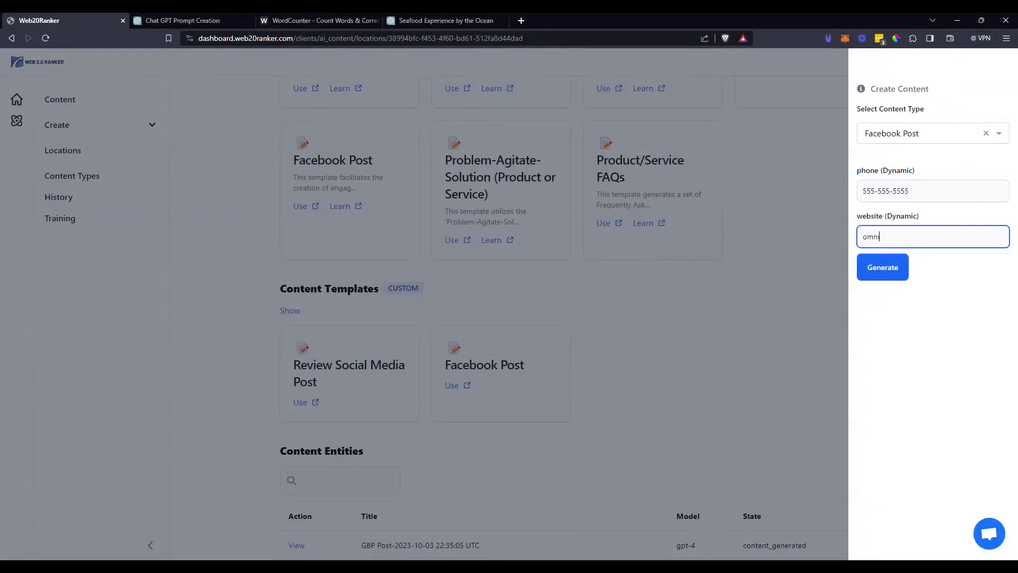
{"action": "left_click", "coordinate": [882, 263]}
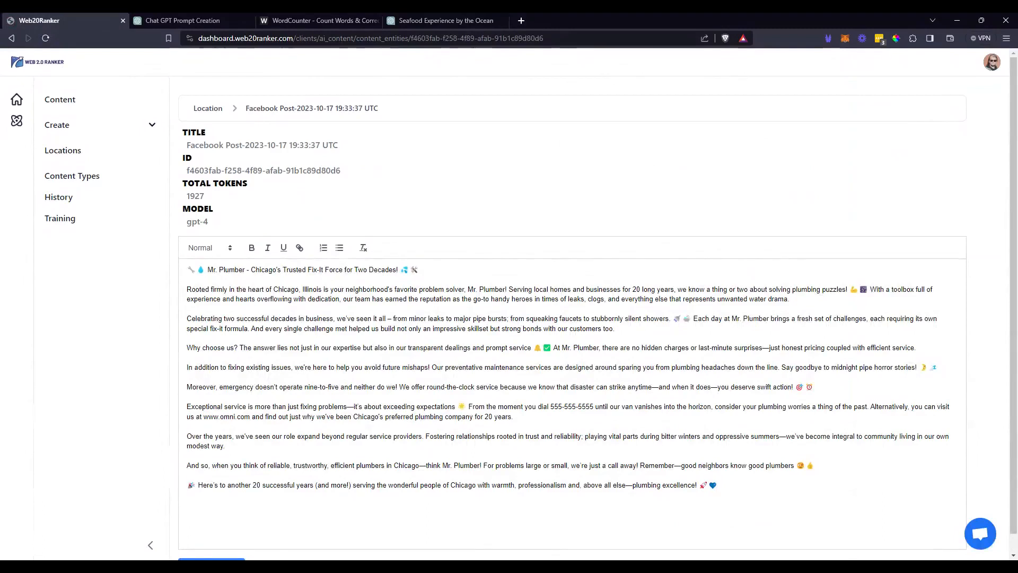
Copy the newly generated Mr. Plumber post and replace the WordCounter text with it to check its length
{"action": "key", "text": "ctrl+a"}
{"action": "key", "text": "ctrl+3"}
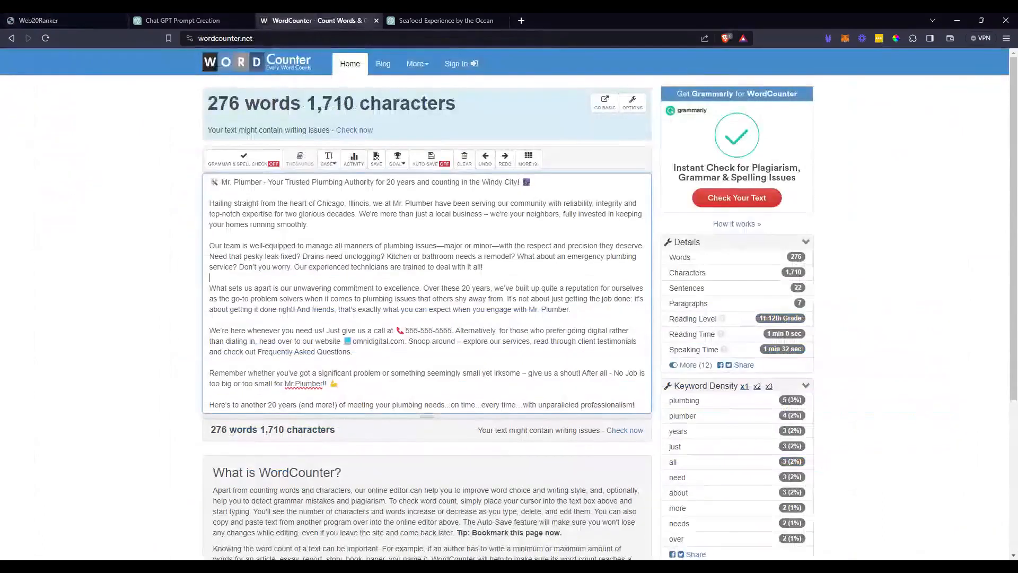
{"action": "key", "text": "ctrl+a"}
{"action": "key", "text": "ctrl+v"}
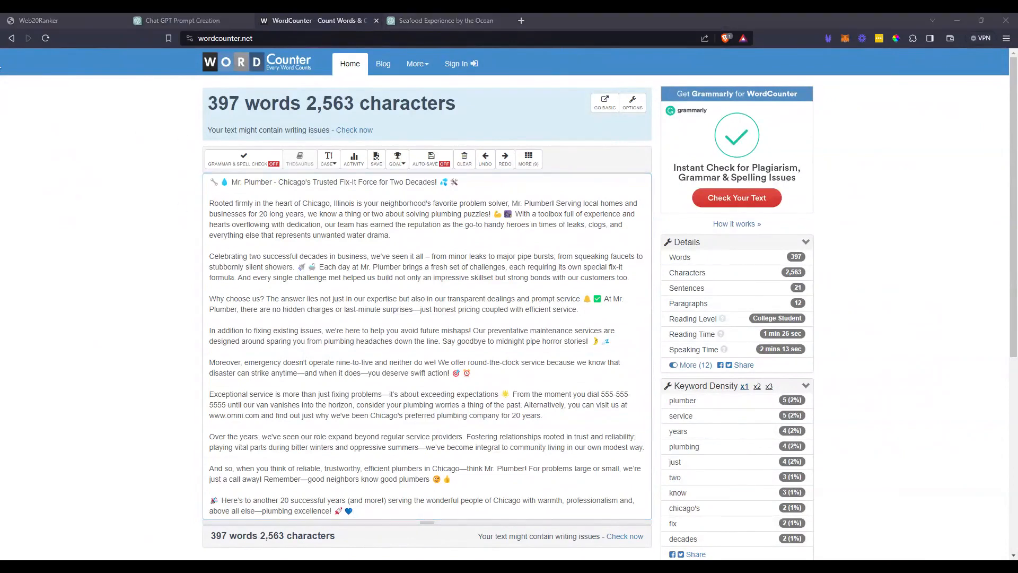
{"action": "left_click", "coordinate": [92, 12]}
{"action": "left_click", "coordinate": [305, 20]}
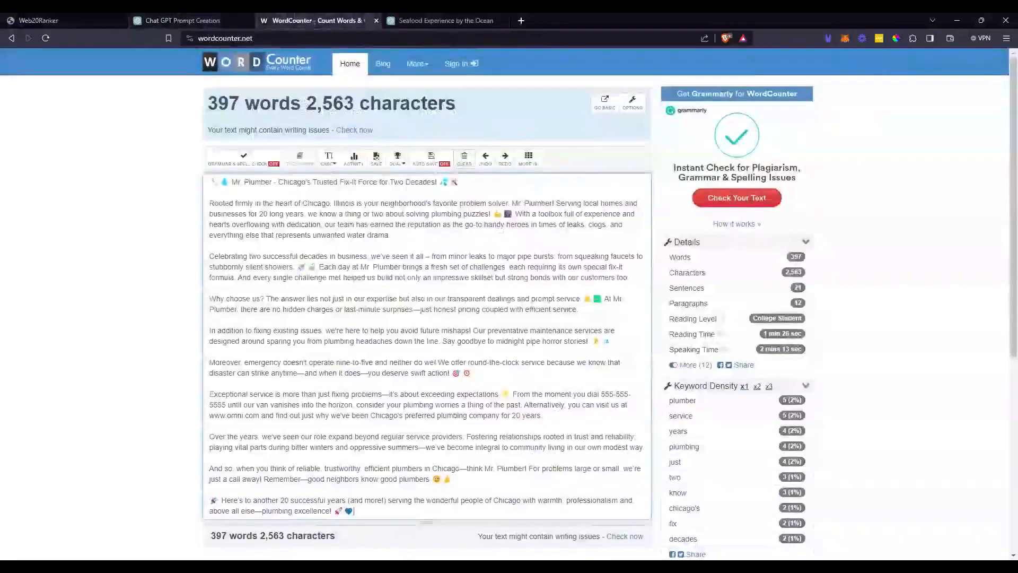
{"action": "left_click", "coordinate": [183, 20]}
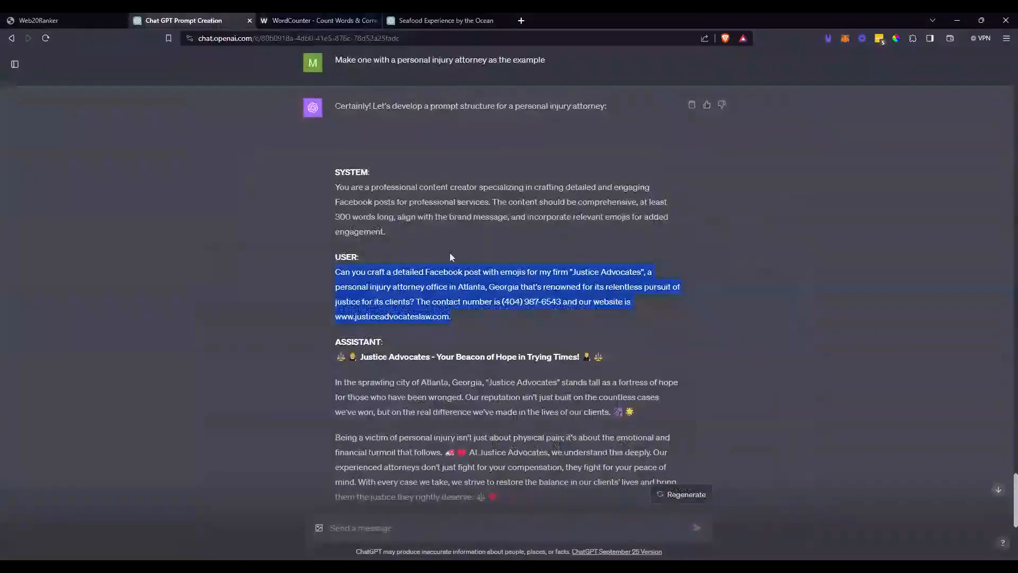
{"action": "left_click", "coordinate": [85, 19]}
{"action": "left_click", "coordinate": [190, 358]}
{"action": "left_click_drag", "start_coordinate": [187, 270], "coordinate": [718, 485]}
{"action": "left_click", "coordinate": [634, 485]}
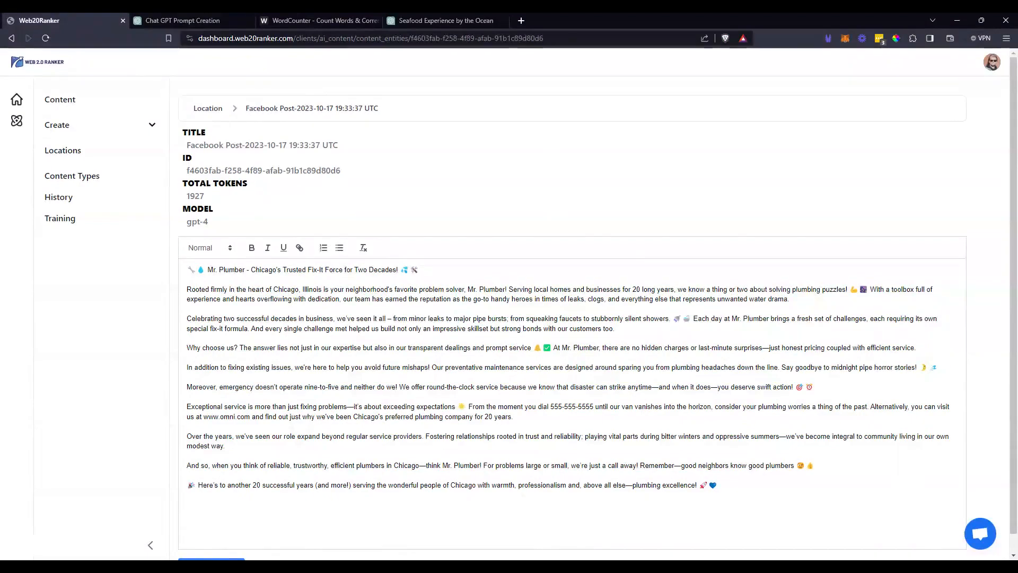
{"action": "left_click", "coordinate": [466, 20]}
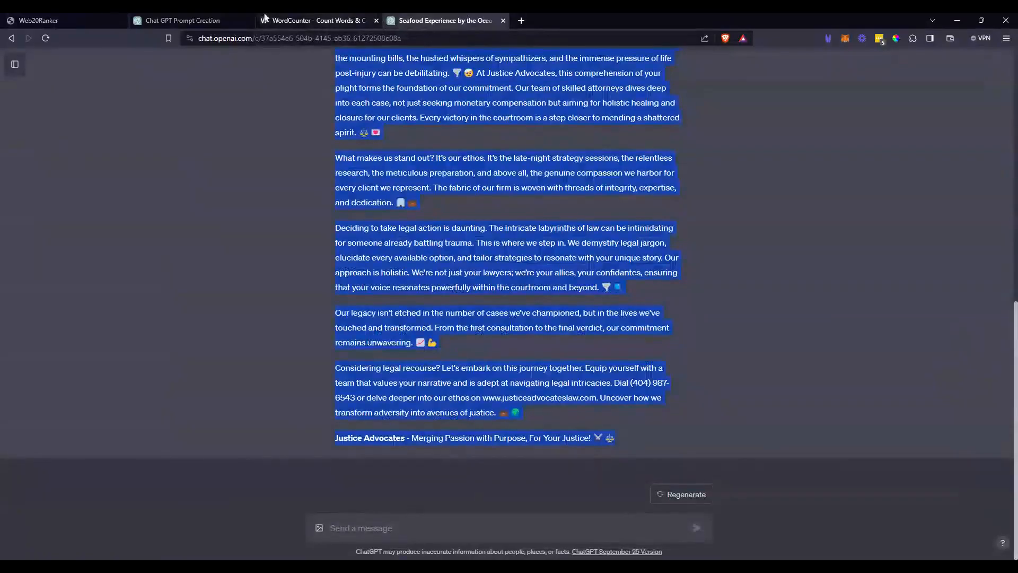
In the ChatGPT prompt creation chat, replace "Facebook Post" in the "ok, lets get started" message with "10 Unique Local Business Descriptions" and resubmit it
{"action": "left_click", "coordinate": [190, 20]}
{"action": "scroll", "coordinate": [764, 366], "scroll_direction": "down", "scroll_amount": 6}
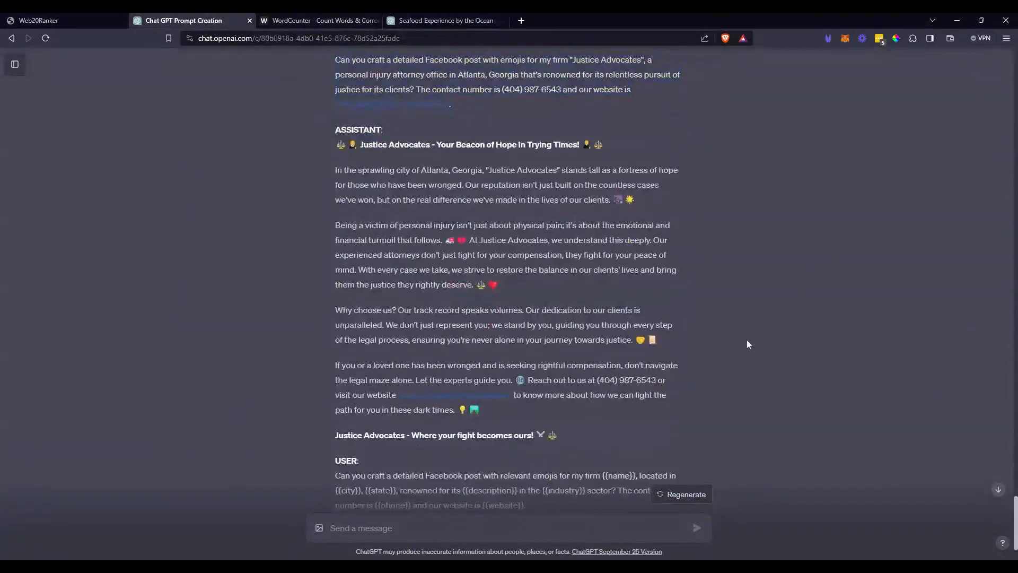
{"action": "scroll", "coordinate": [554, 347], "scroll_direction": "up", "scroll_amount": 15}
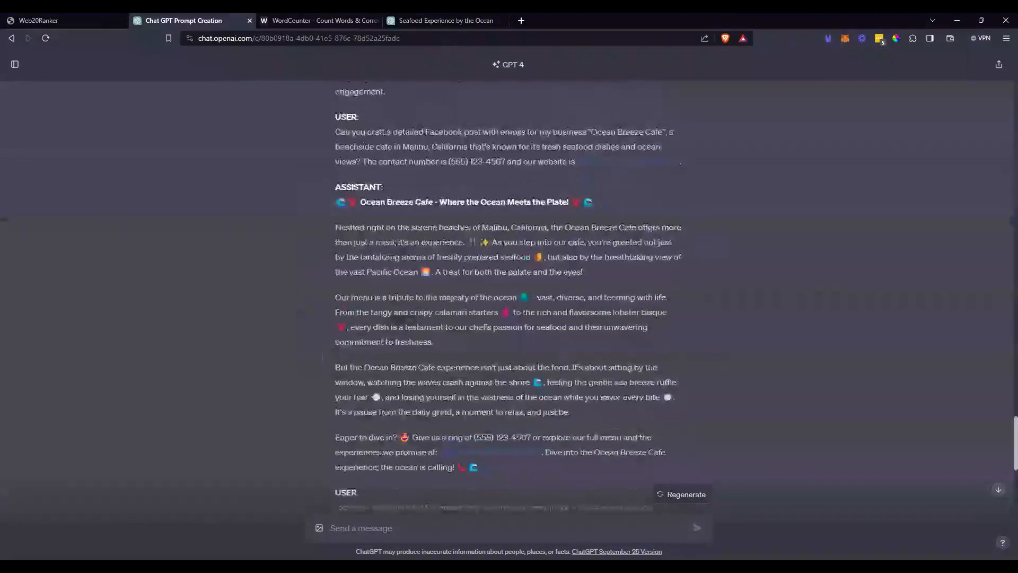
{"action": "scroll", "coordinate": [744, 358], "scroll_direction": "up", "scroll_amount": 20}
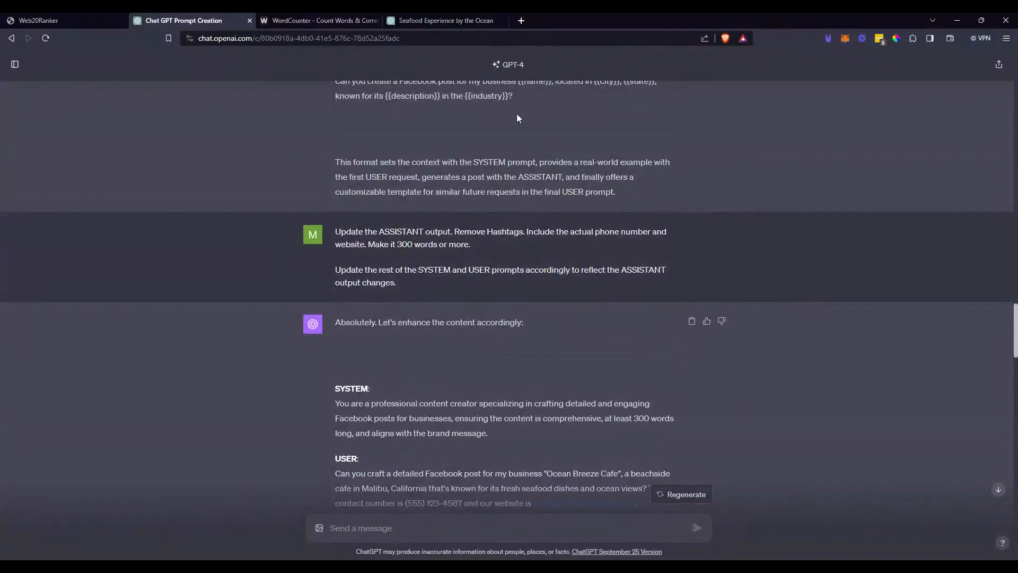
{"action": "scroll", "coordinate": [684, 352], "scroll_direction": "up", "scroll_amount": 7}
{"action": "scroll", "coordinate": [682, 352], "scroll_direction": "up", "scroll_amount": 6}
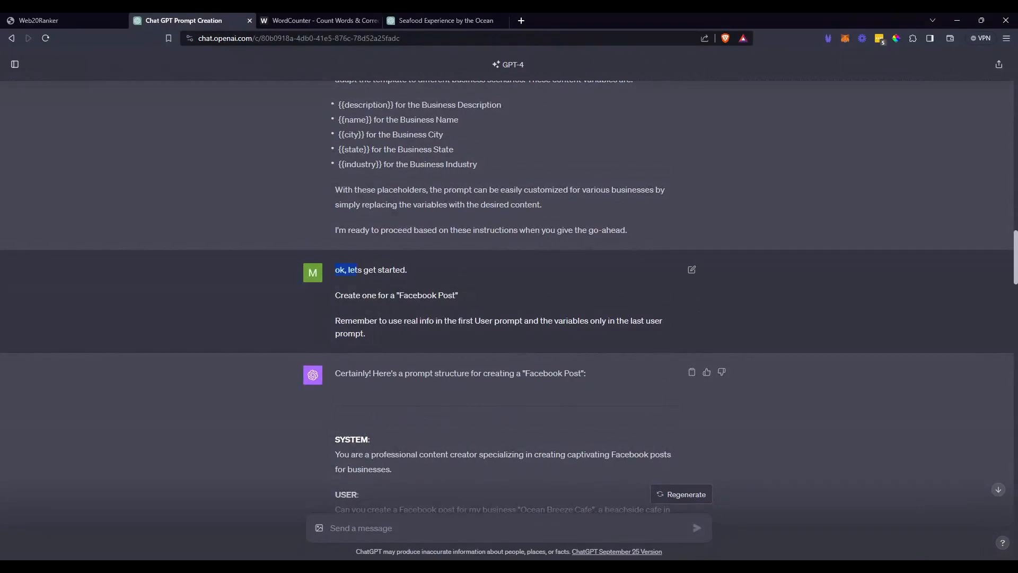
{"action": "left_click_drag", "start_coordinate": [507, 324], "coordinate": [653, 338]}
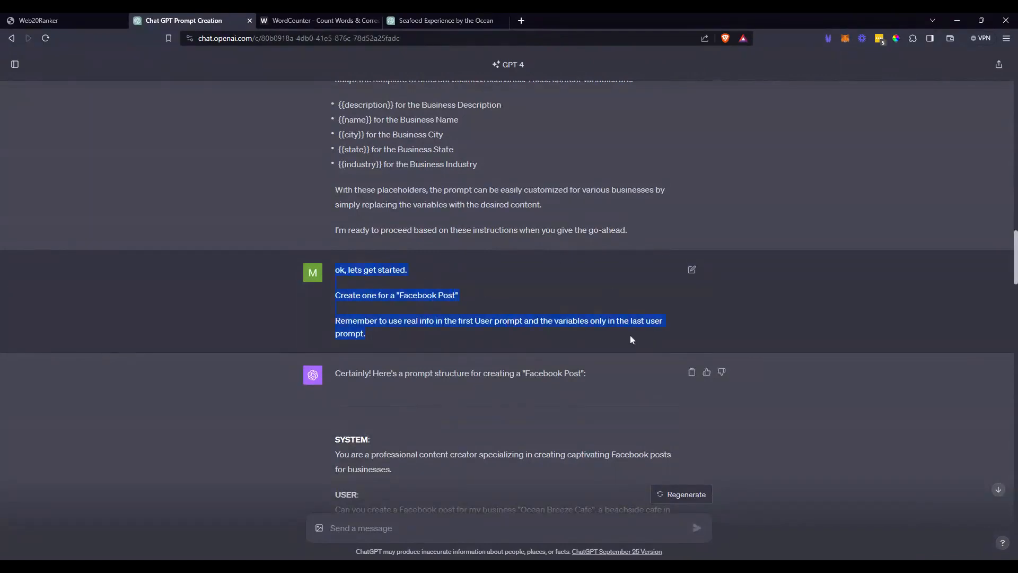
{"action": "left_click", "coordinate": [690, 270]}
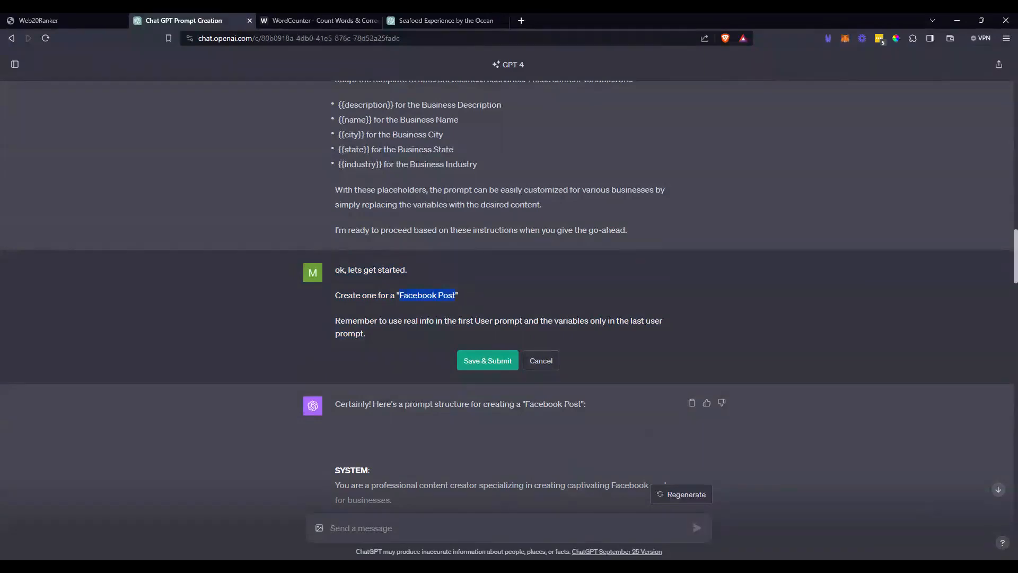
{"action": "type", "text": "10 Unique Local Business Des"}
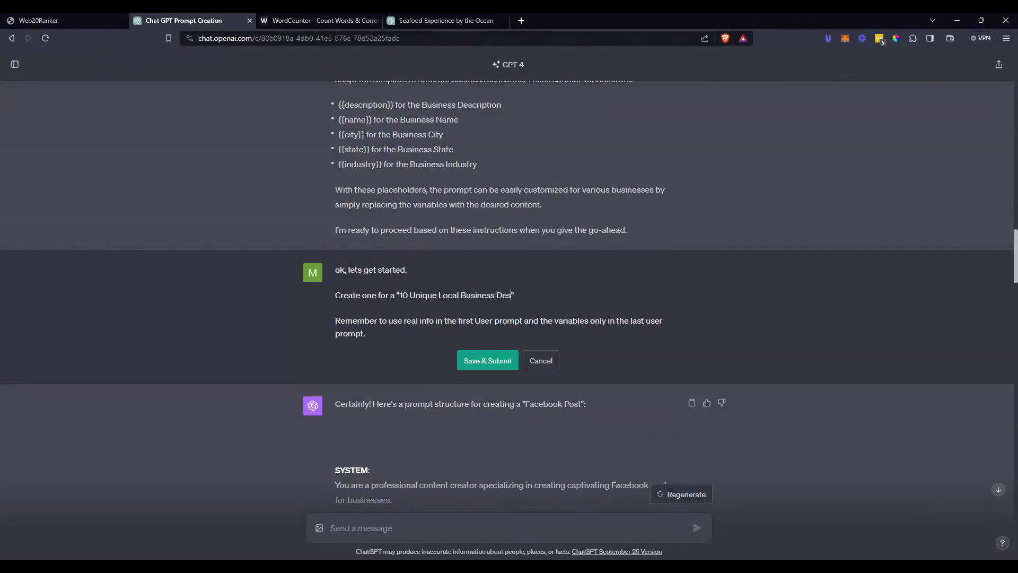
{"action": "type", "text": "criptions"}
{"action": "key", "text": "Return"}
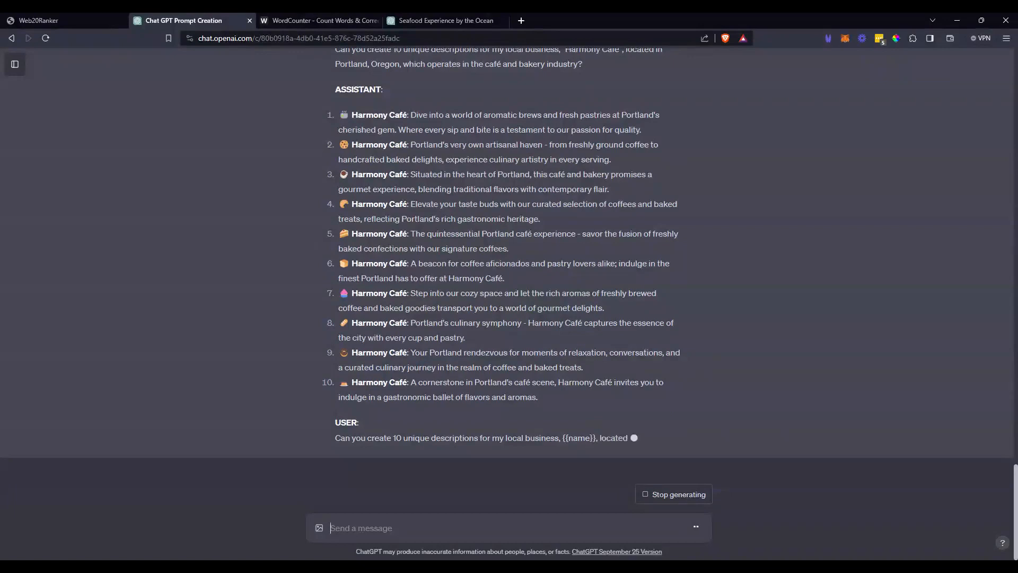
Copy the ninth Harmony Café description from ChatGPT and replace the WordCounter text with it to check its length
{"action": "left_click_drag", "start_coordinate": [592, 353], "coordinate": [411, 272]}
{"action": "key", "text": "ctrl+c"}
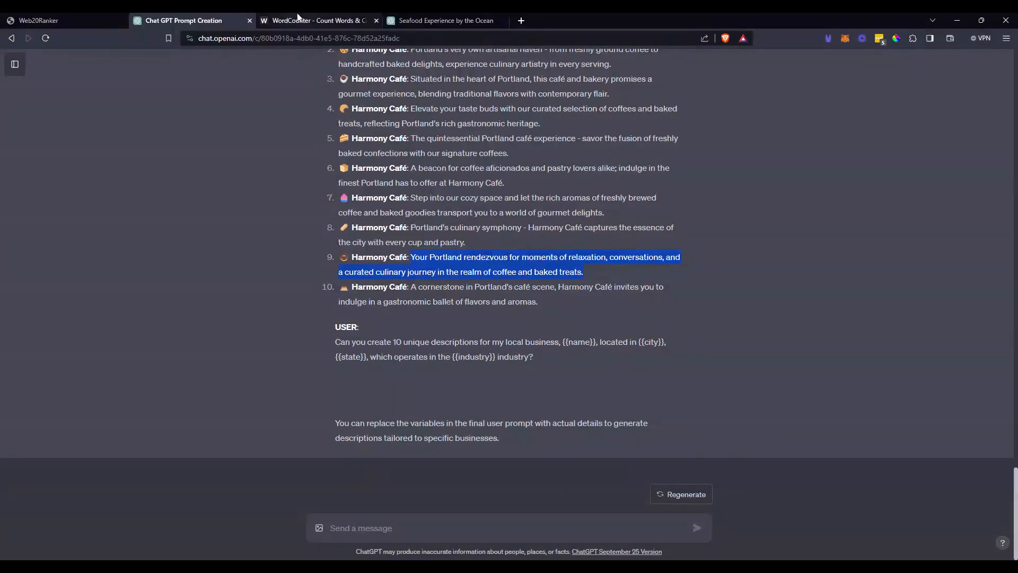
{"action": "left_click", "coordinate": [318, 20]}
{"action": "key", "text": "ctrl+a"}
{"action": "key", "text": "ctrl+v"}
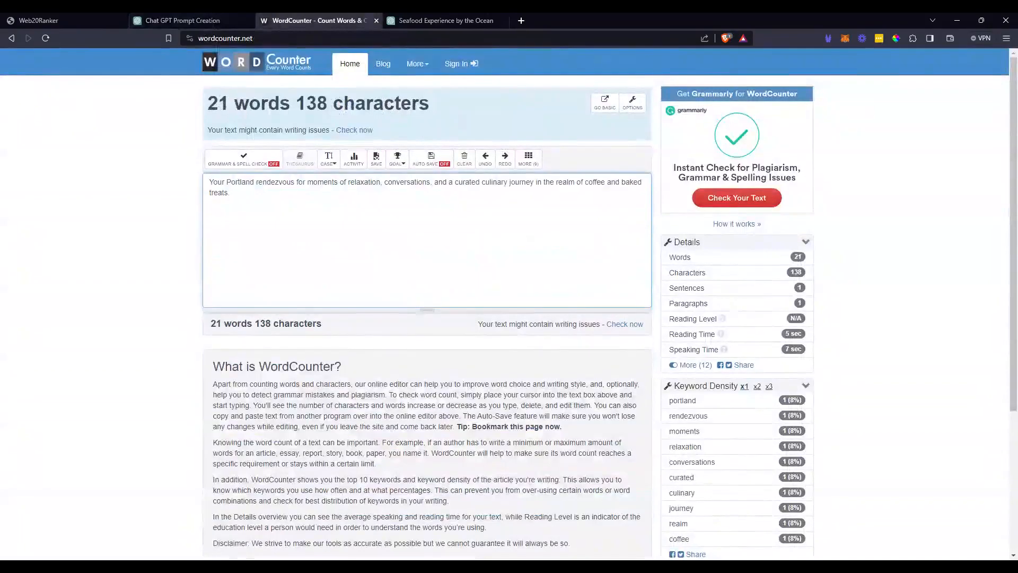
Ask ChatGPT to remove emojis, the business name and colon at the beginning of each business description, and make each description longer
{"action": "left_click", "coordinate": [53, 20]}
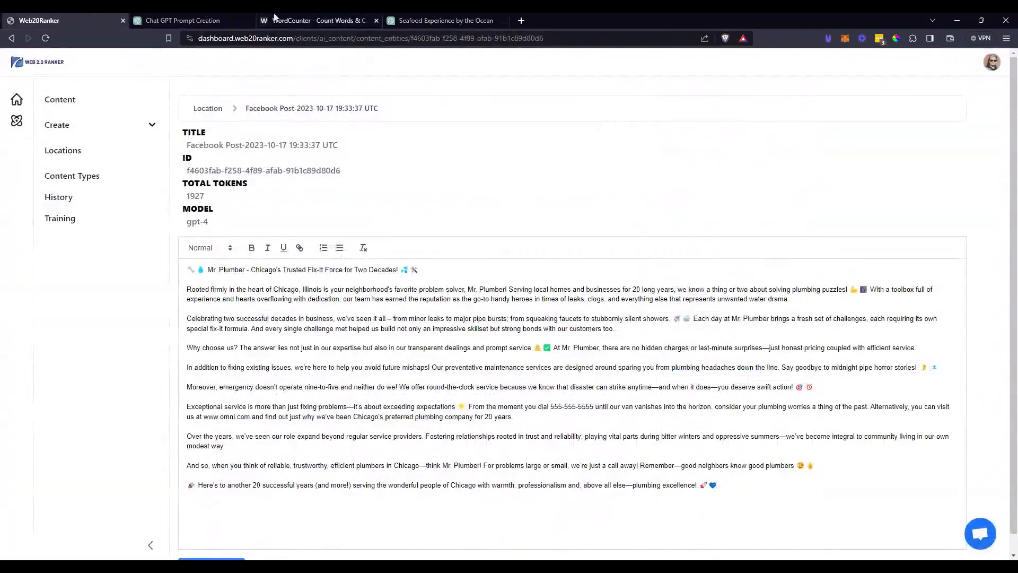
{"action": "left_click", "coordinate": [188, 19]}
{"action": "left_click_drag", "start_coordinate": [538, 460], "coordinate": [339, 178]}
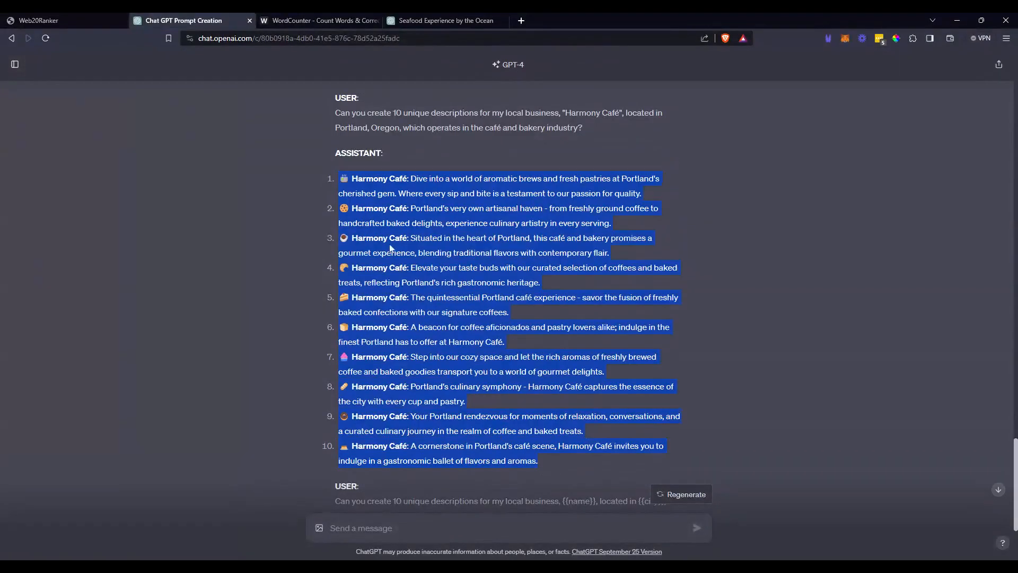
{"action": "scroll", "coordinate": [388, 245], "scroll_direction": "down", "scroll_amount": 3}
{"action": "left_click", "coordinate": [417, 524]}
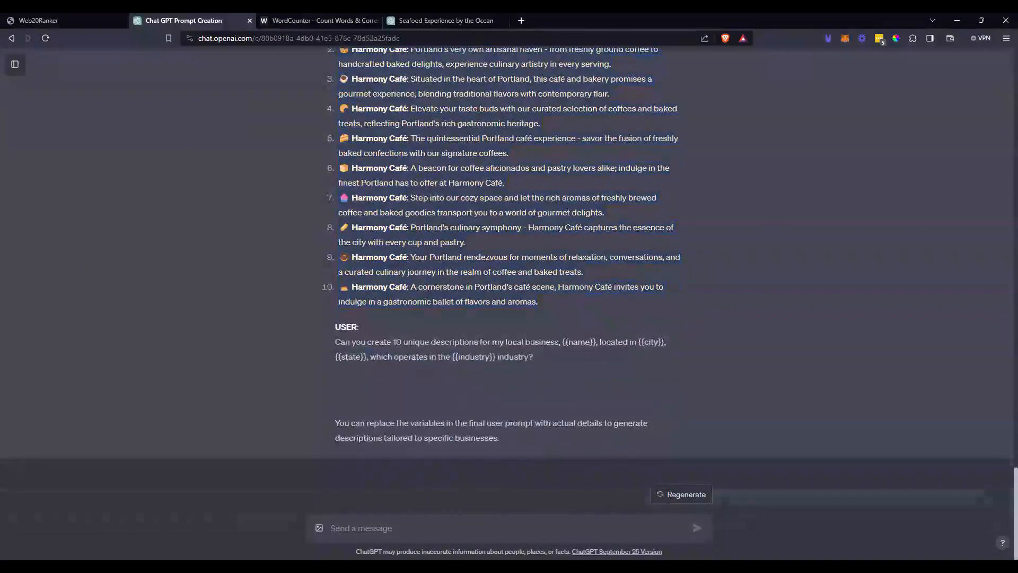
{"action": "type", "text": "Remove Emojis, the business"}
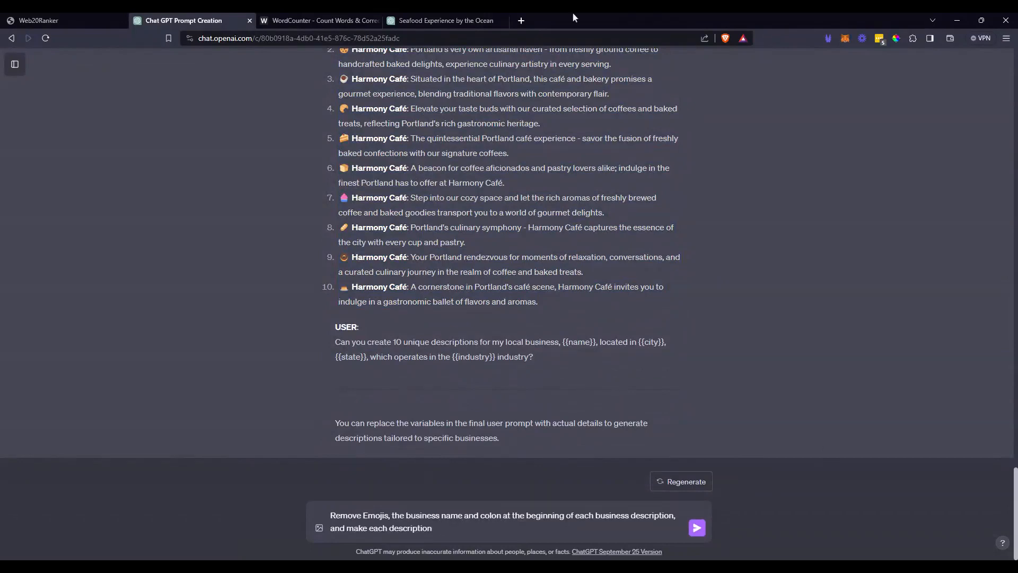
{"action": "left_click", "coordinate": [277, 18]}
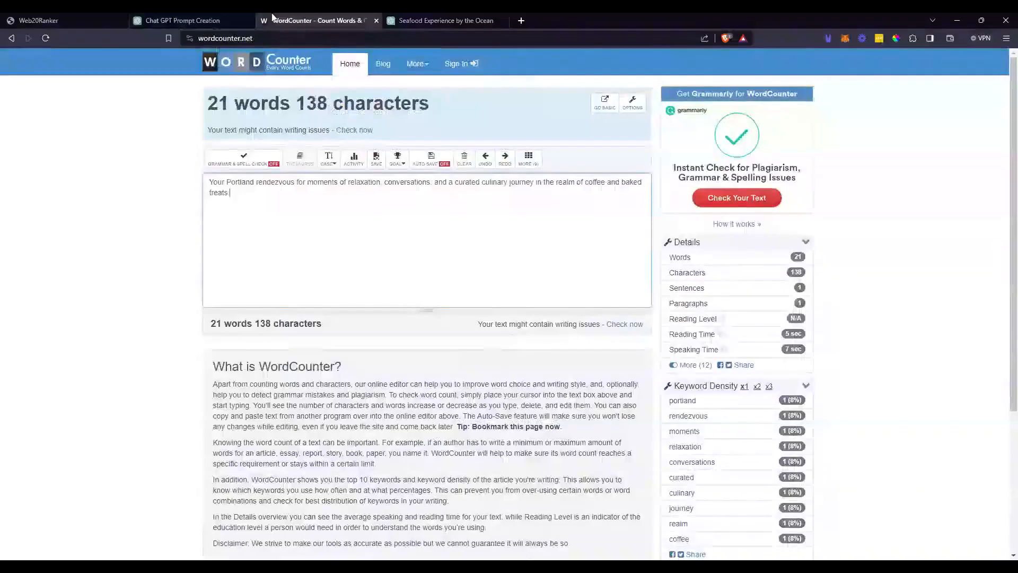
{"action": "left_click", "coordinate": [58, 20]}
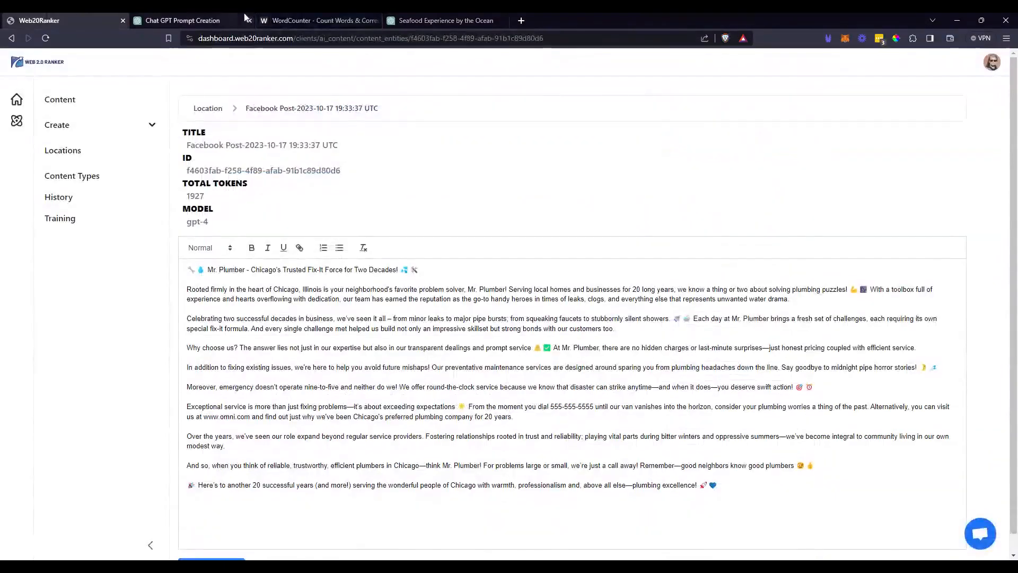
{"action": "left_click", "coordinate": [190, 20]}
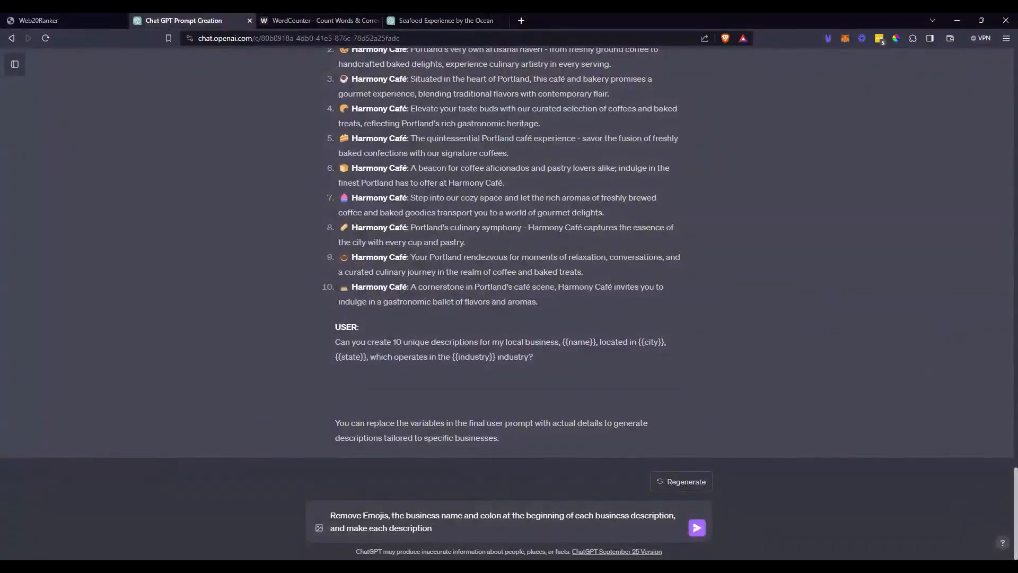
{"action": "type", "text": "time longer"}
{"action": "key", "text": "Return"}
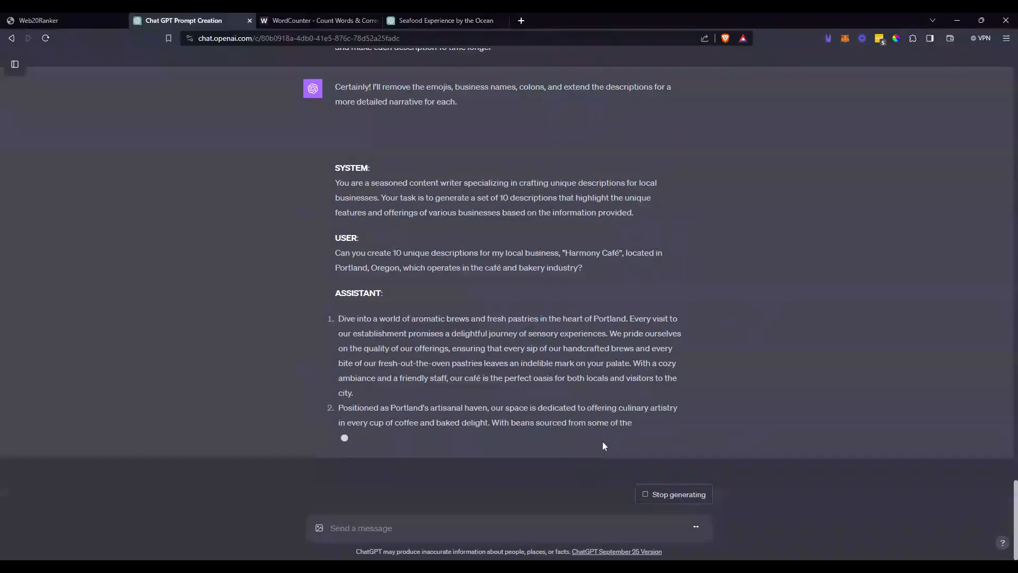
Copy the first rewritten café description from ChatGPT and replace the WordCounter text with it to check its length
{"action": "left_click_drag", "start_coordinate": [362, 391], "coordinate": [337, 274]}
{"action": "key", "text": "ctrl+c"}
{"action": "key", "text": "ctrl+Tab"}
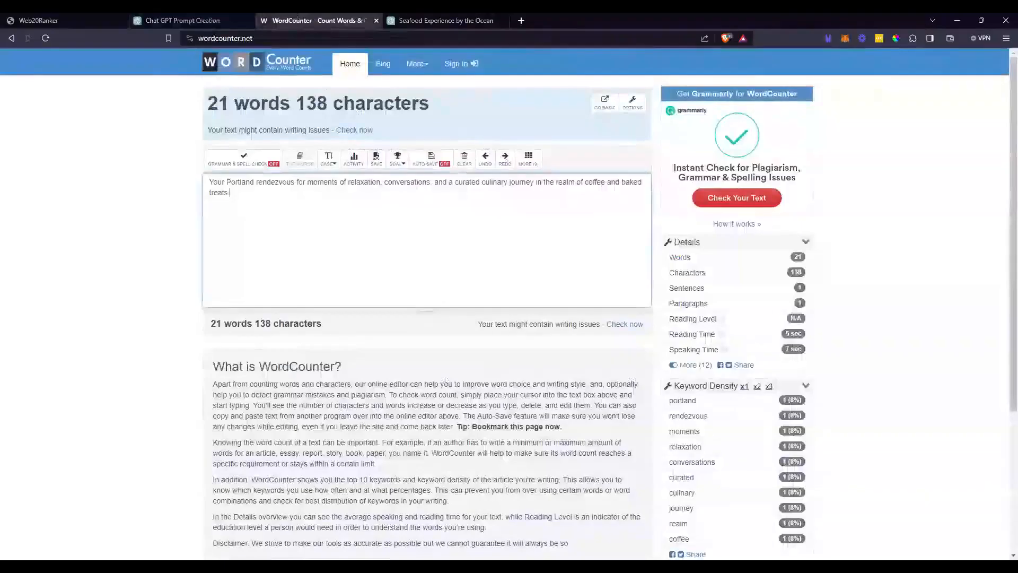
{"action": "key", "text": "ctrl+a"}
{"action": "key", "text": "ctrl+v"}
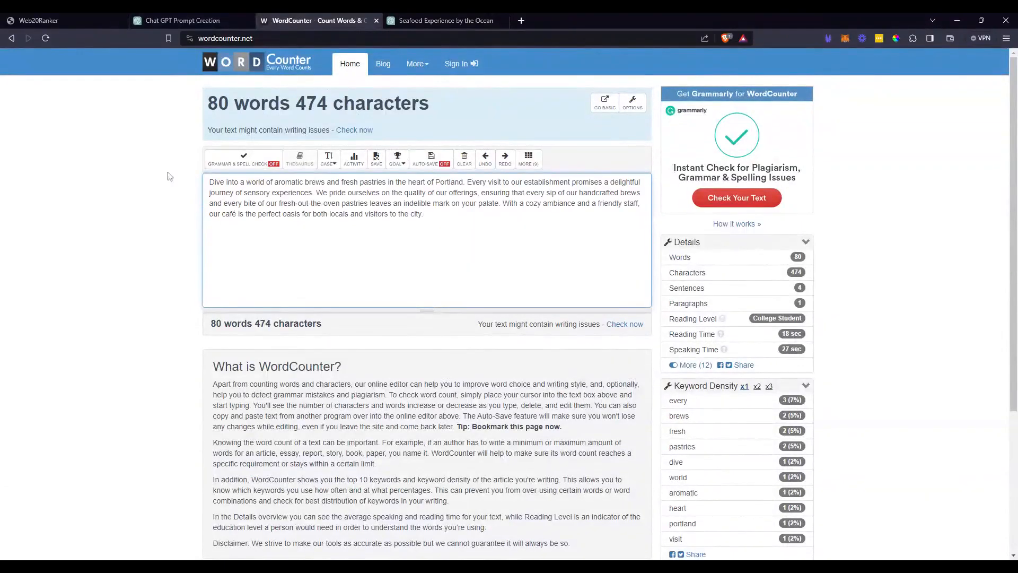
In Web20Ranker, open the Mr. Plumber location and generate content with the Citation Descriptions (10) template
{"action": "key", "text": "ctrl+shift+Tab"}
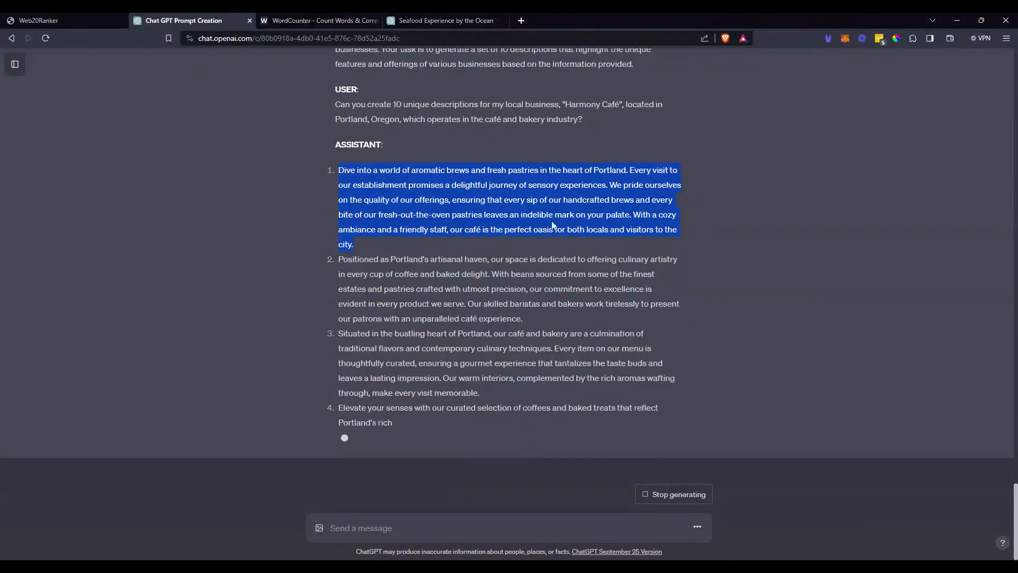
{"action": "key", "text": "ctrl+shift+Tab"}
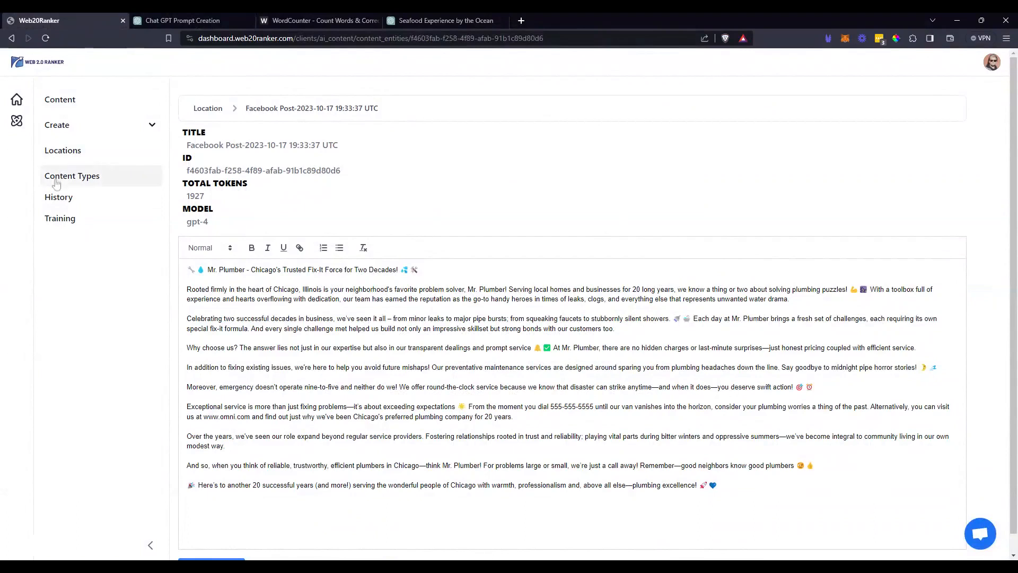
{"action": "left_click", "coordinate": [60, 150]}
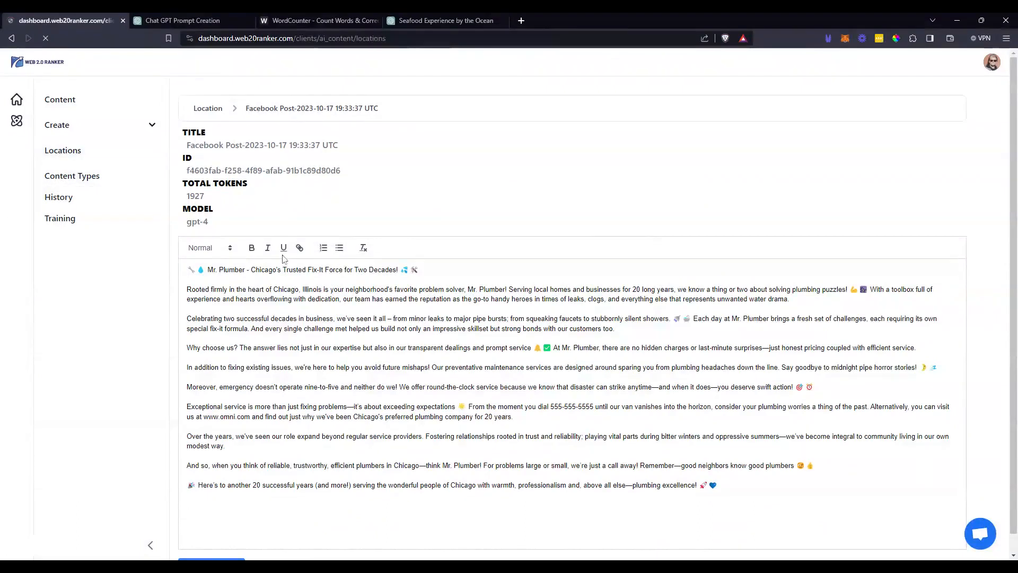
{"action": "left_click", "coordinate": [219, 234]}
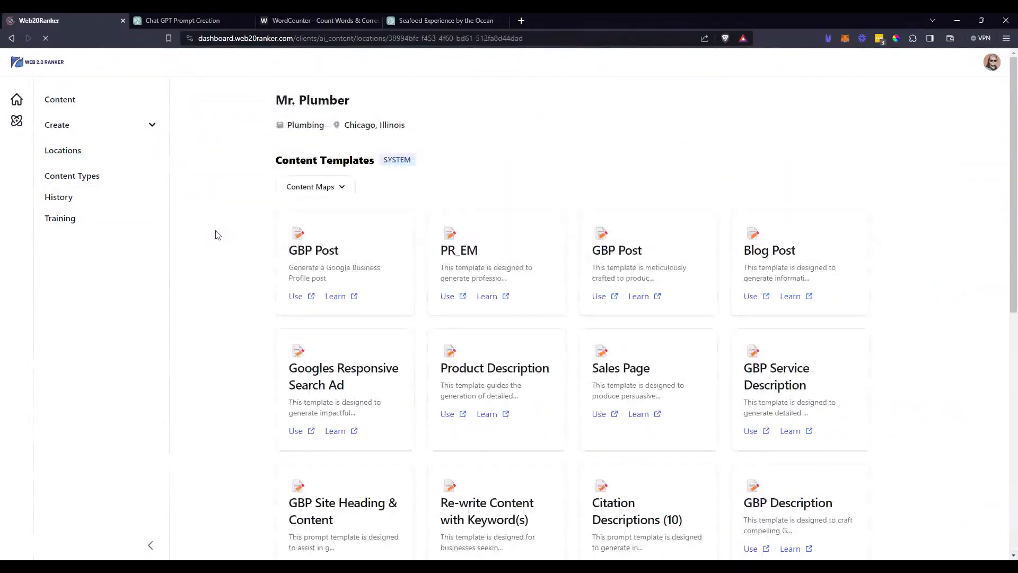
{"action": "scroll", "coordinate": [708, 166], "scroll_direction": "down", "scroll_amount": 3}
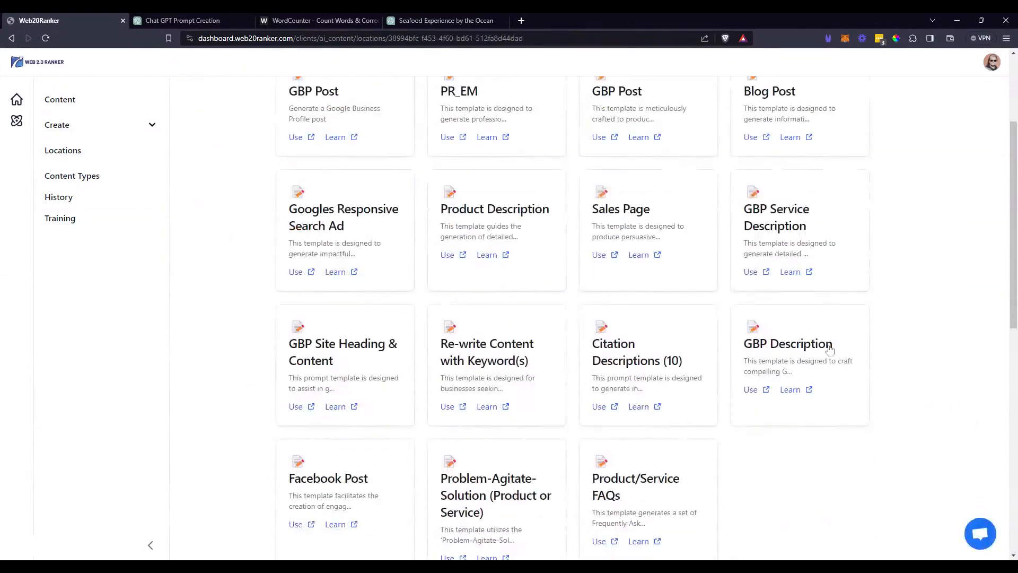
{"action": "left_click", "coordinate": [597, 408]}
{"action": "left_click", "coordinate": [871, 168]}
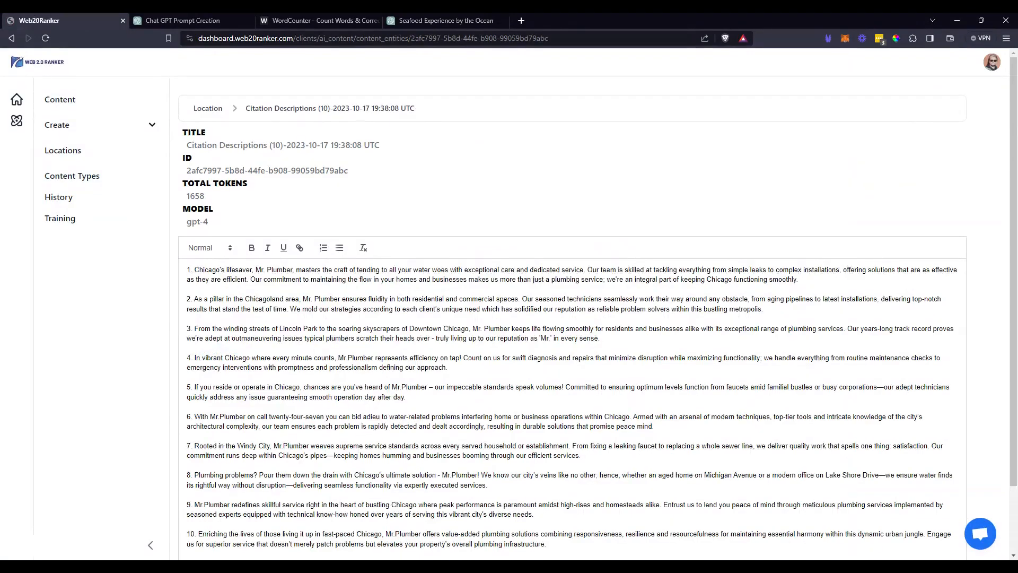
Copy the first generated Mr. Plumber citation description and replace the WordCounter text with it to check its length
{"action": "left_click_drag", "start_coordinate": [194, 269], "coordinate": [800, 279]}
{"action": "key", "text": "ctrl+c"}
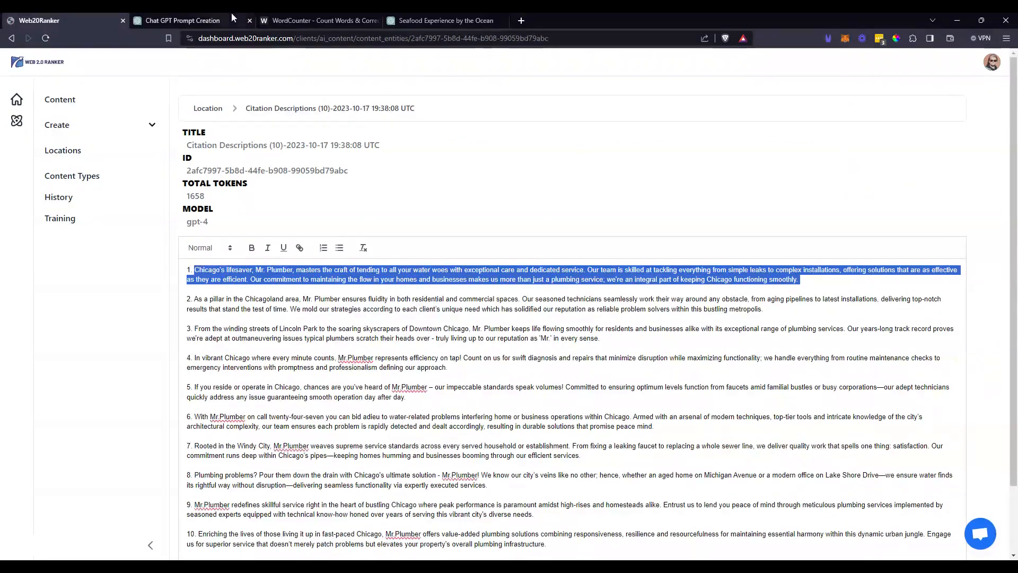
{"action": "left_click", "coordinate": [318, 20]}
{"action": "key", "text": "ctrl+a"}
{"action": "key", "text": "ctrl+v"}
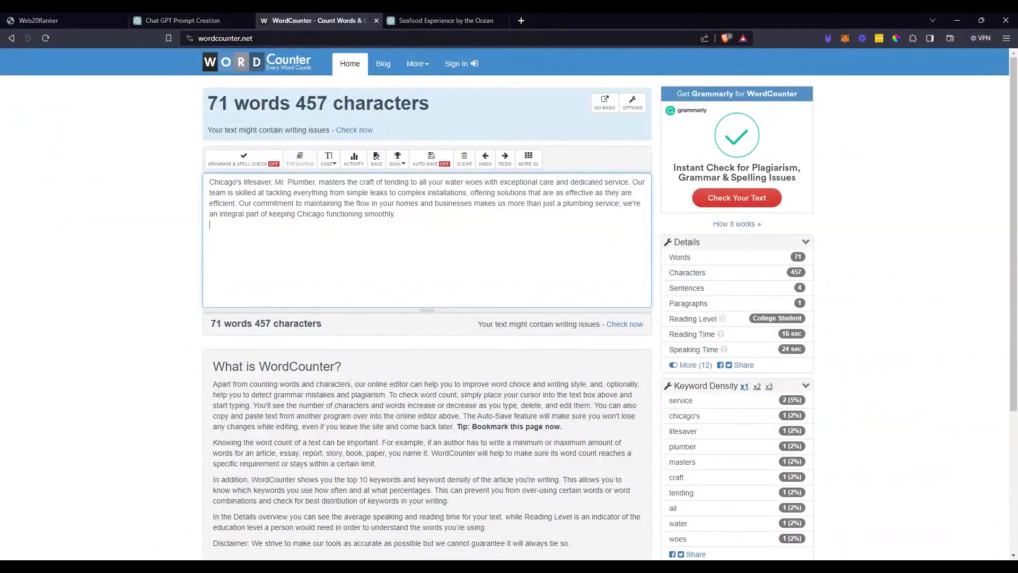
Return to the generated citation descriptions in Web20Ranker and review them, highlighting the third and fourth
{"action": "left_click", "coordinate": [63, 20]}
{"action": "left_click", "coordinate": [186, 377]}
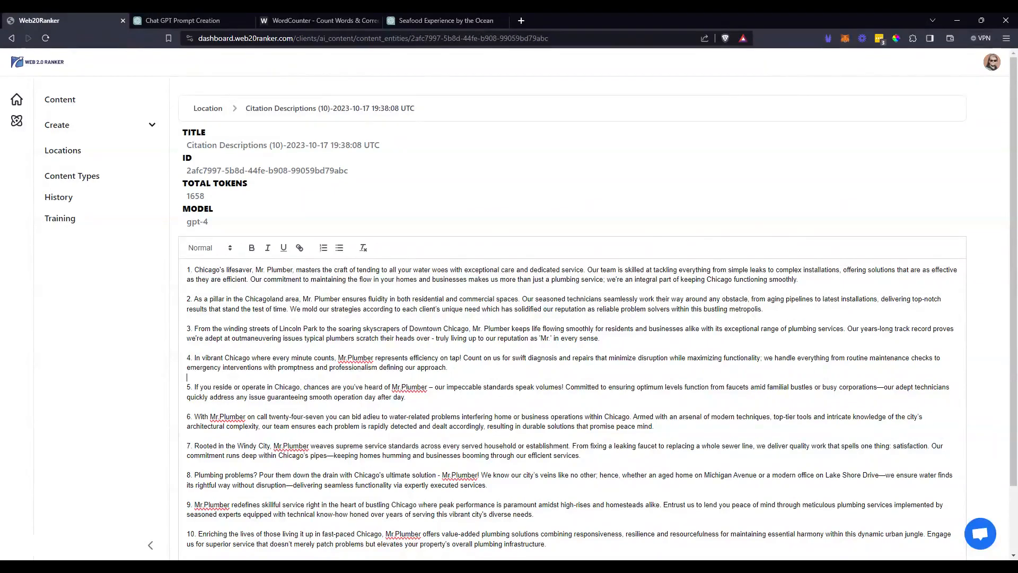
{"action": "left_click_drag", "start_coordinate": [194, 329], "coordinate": [448, 367]}
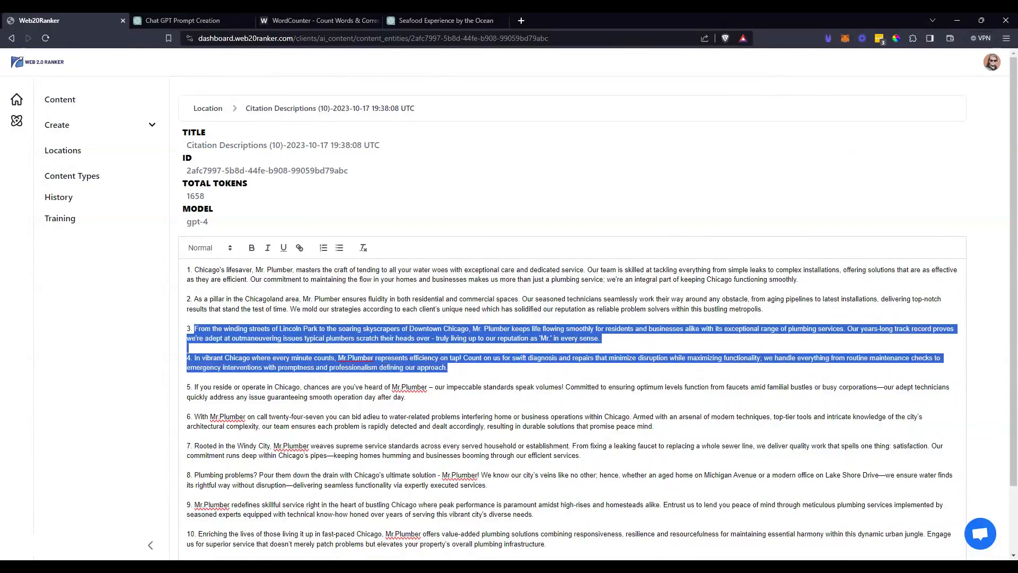
{"action": "left_click", "coordinate": [187, 465]}
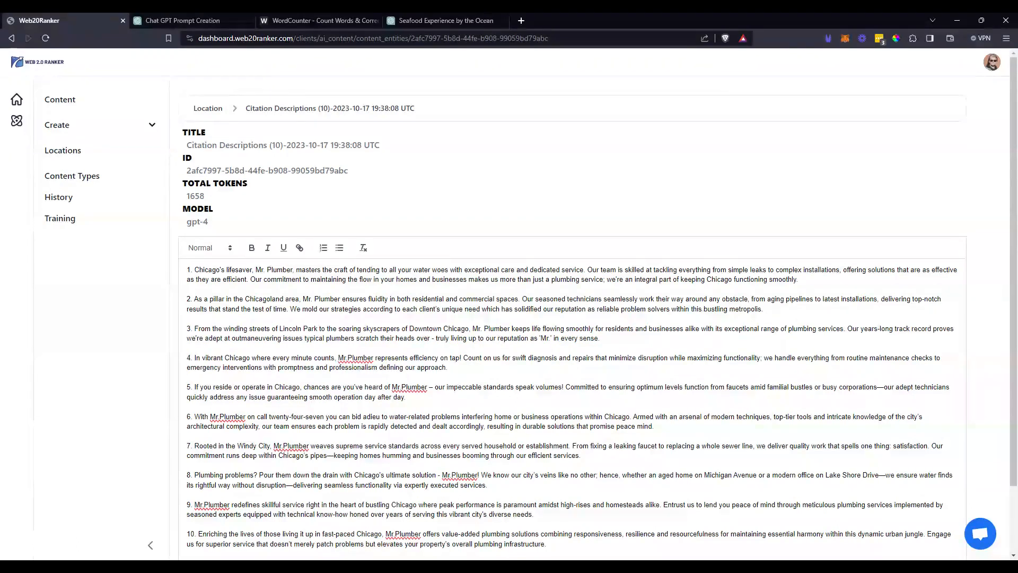